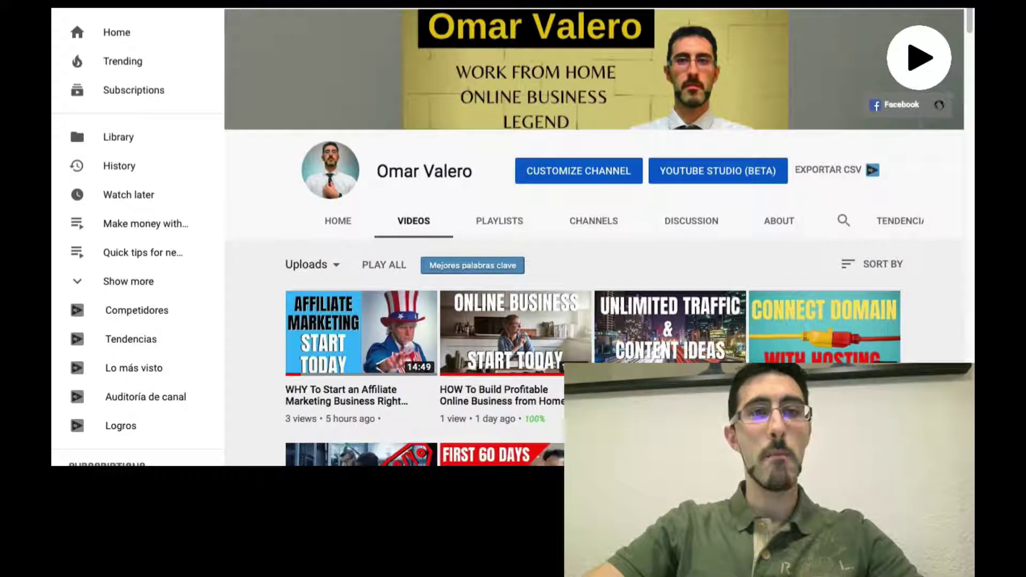
Step: Look through the thumbnails of the channel's uploaded videos
scroll(661, 298, "down", 2)
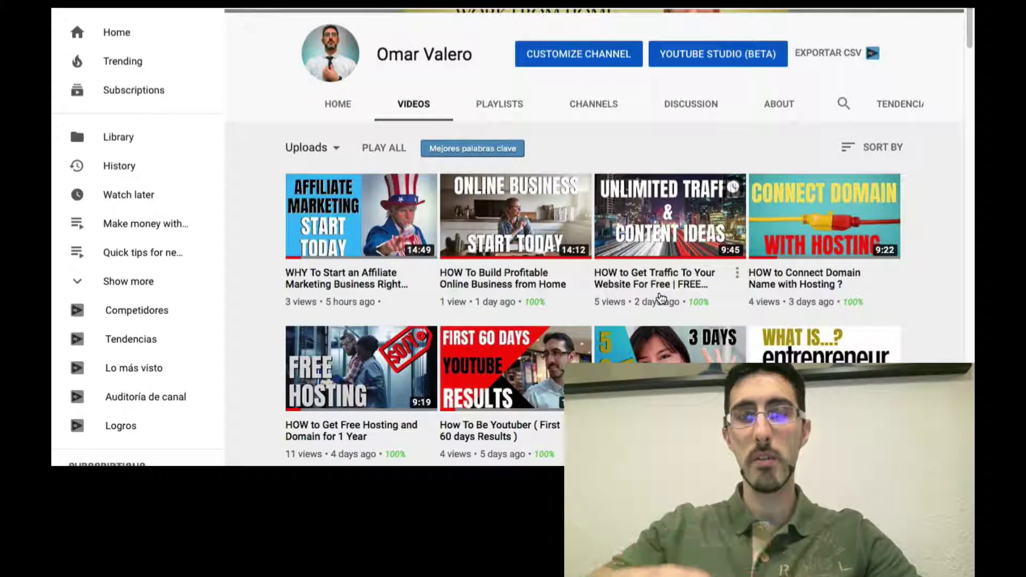
scroll(661, 297, "down", 3)
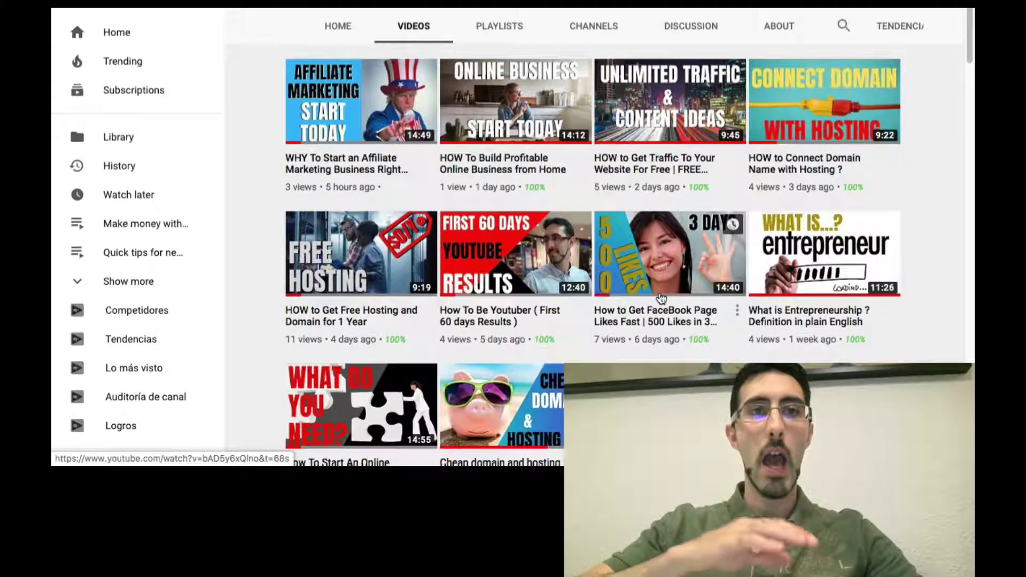
scroll(661, 298, "down", 6)
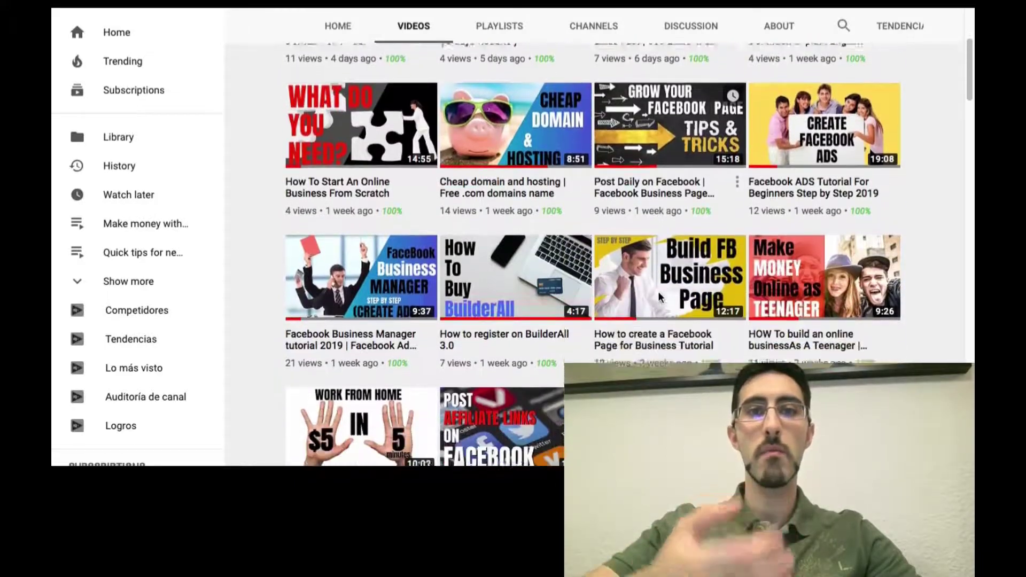
scroll(661, 294, "down", 2)
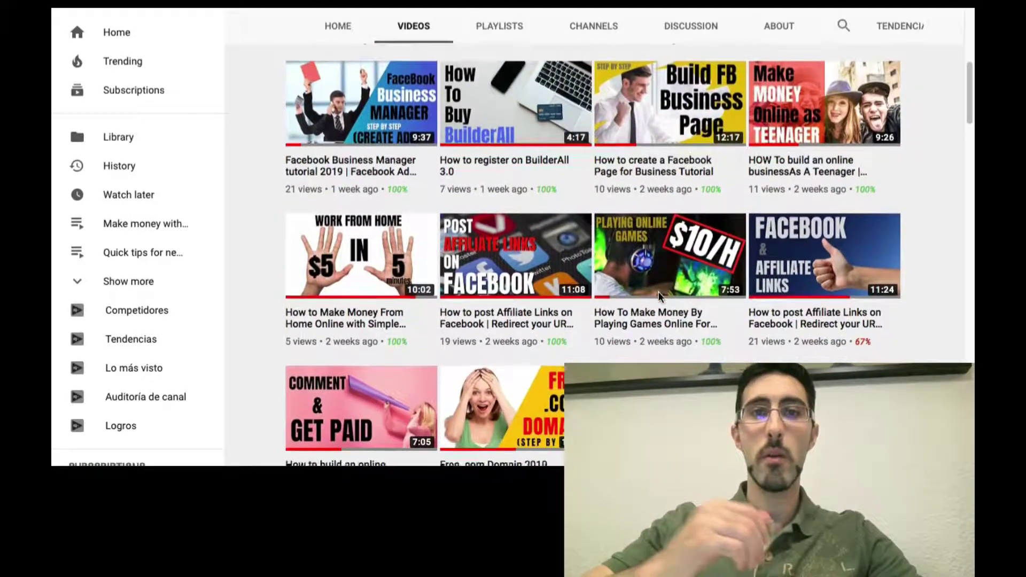
scroll(661, 294, "down", 2)
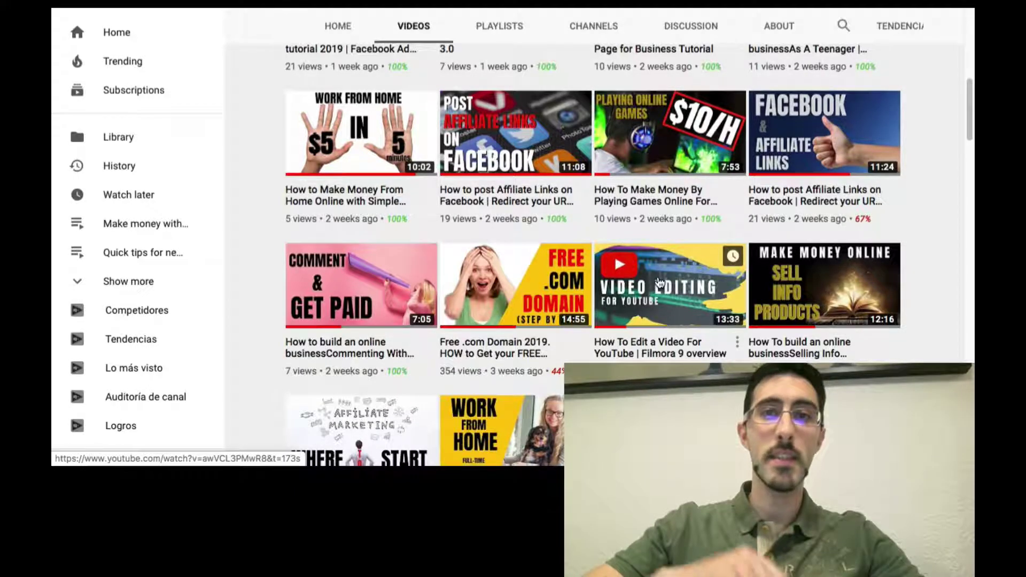
scroll(660, 283, "down", 1)
right_click(656, 275)
key("Escape")
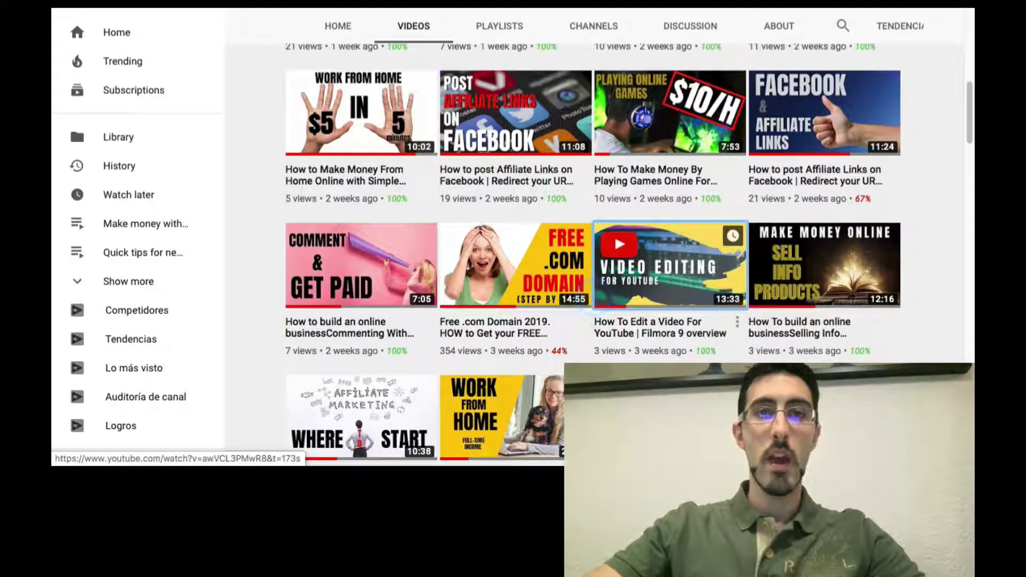
scroll(582, 348, "down", 3)
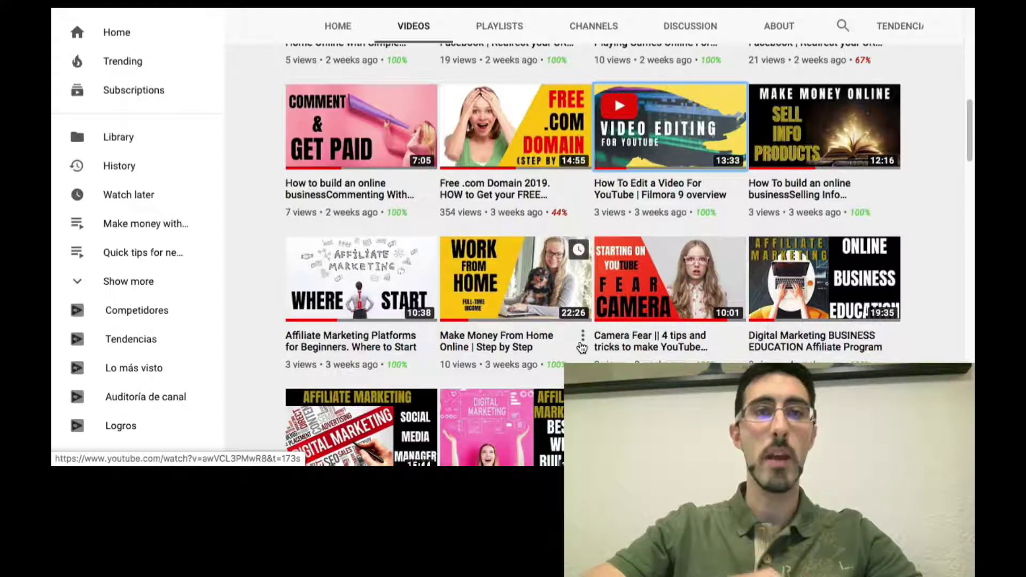
scroll(582, 347, "up", 10)
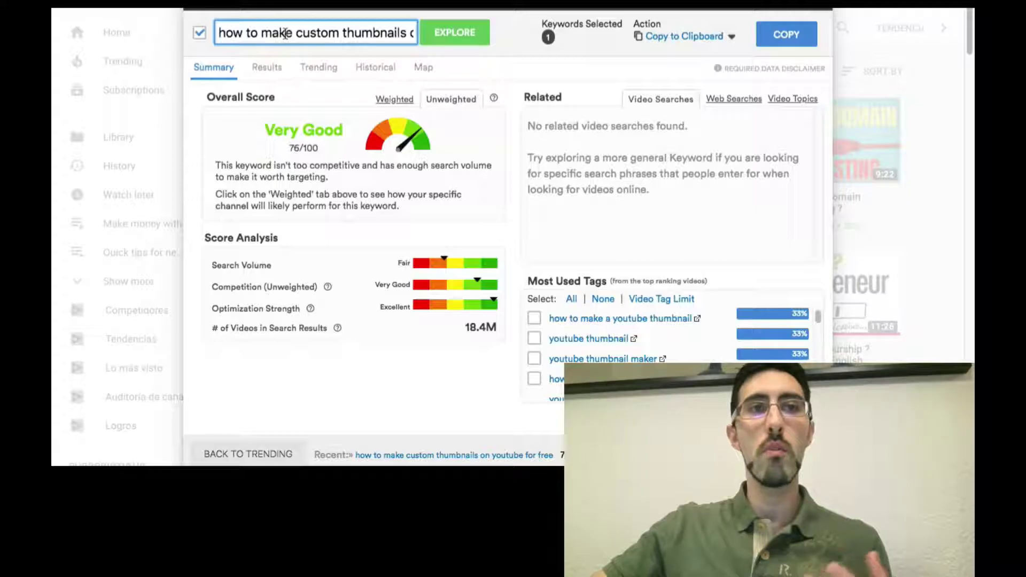
Step: Examine the keyword "how to make custom thumbnails on youtube for free" and its most used tags in the keyword summary
left_click(233, 32)
left_click_drag(233, 32, 467, 32)
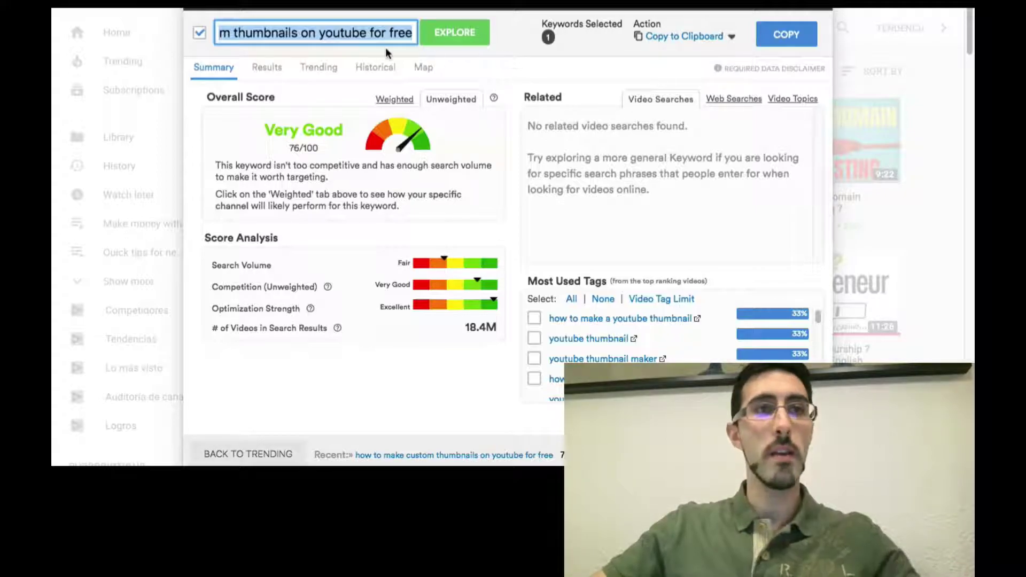
left_click(303, 36)
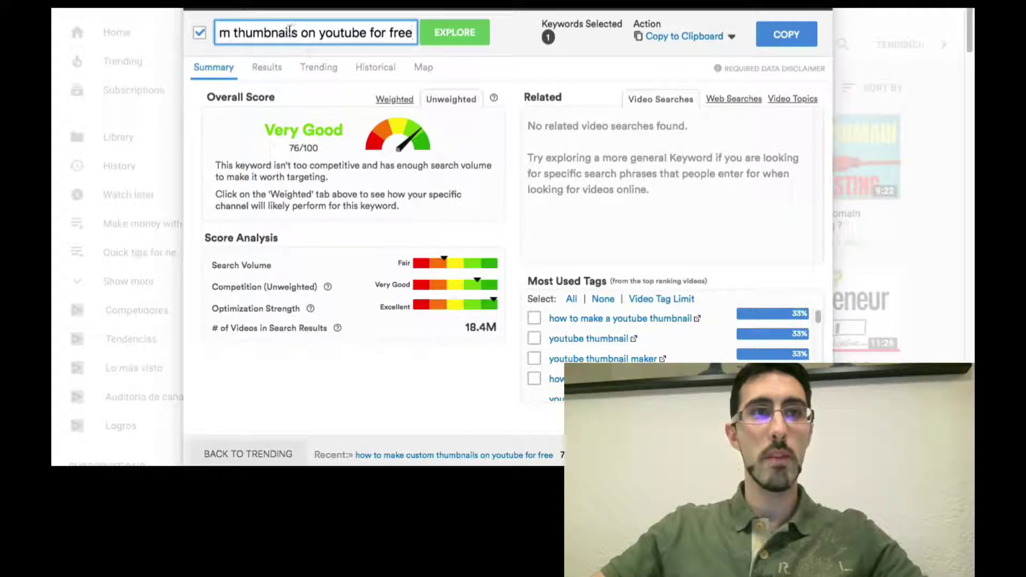
left_click_drag(293, 31, 145, 37)
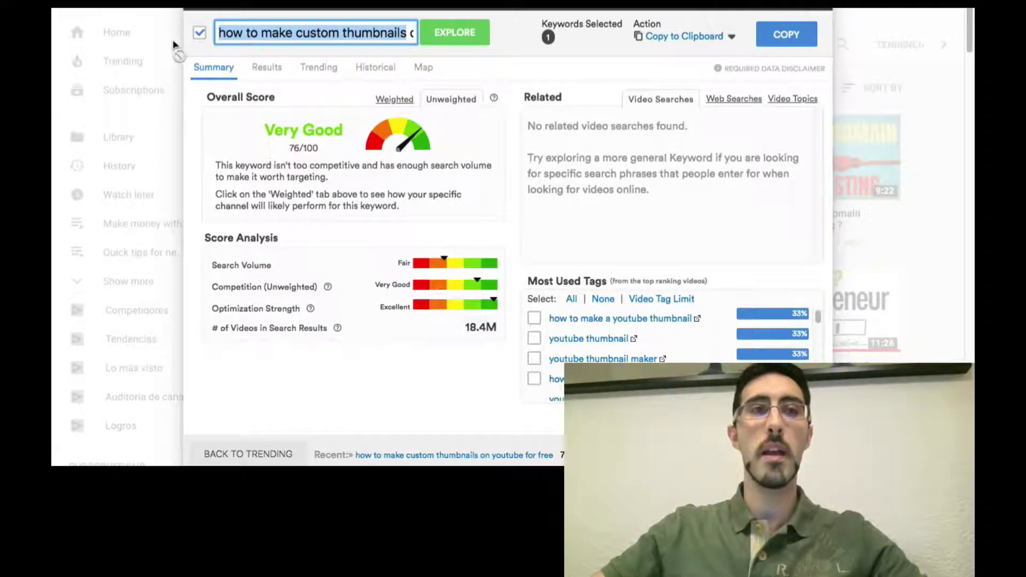
left_click_drag(352, 34, 495, 34)
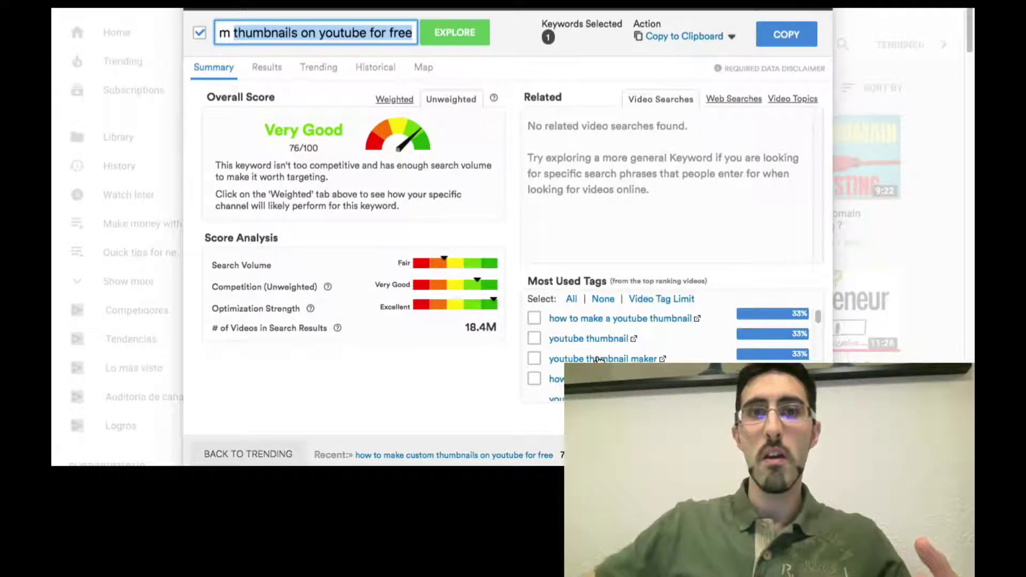
scroll(599, 360, "down", 3)
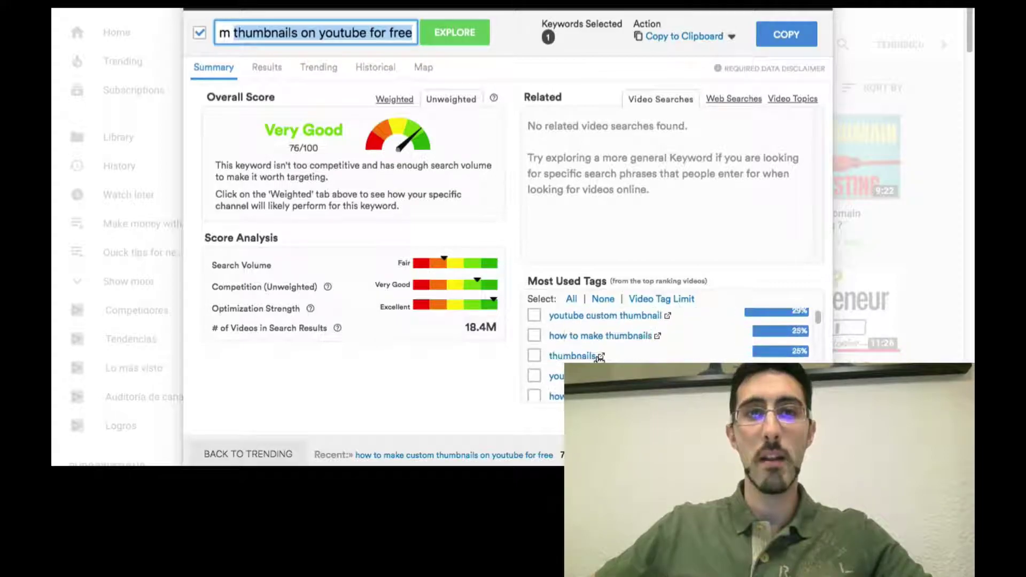
scroll(599, 360, "up", 3)
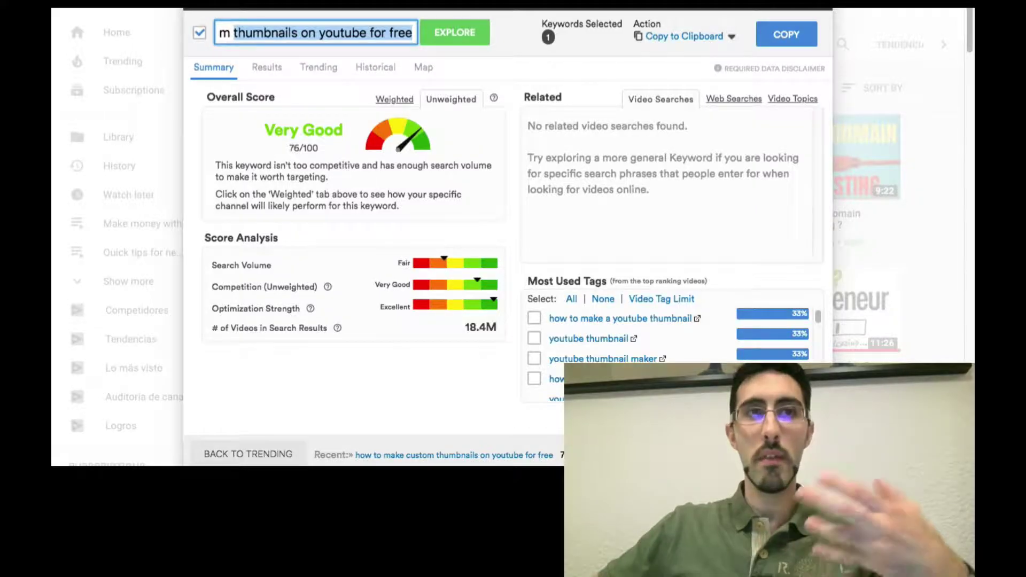
Step: Examine the top-ranking videos and their thumbnails in the search results for the custom thumbnails keyword
left_click(264, 75)
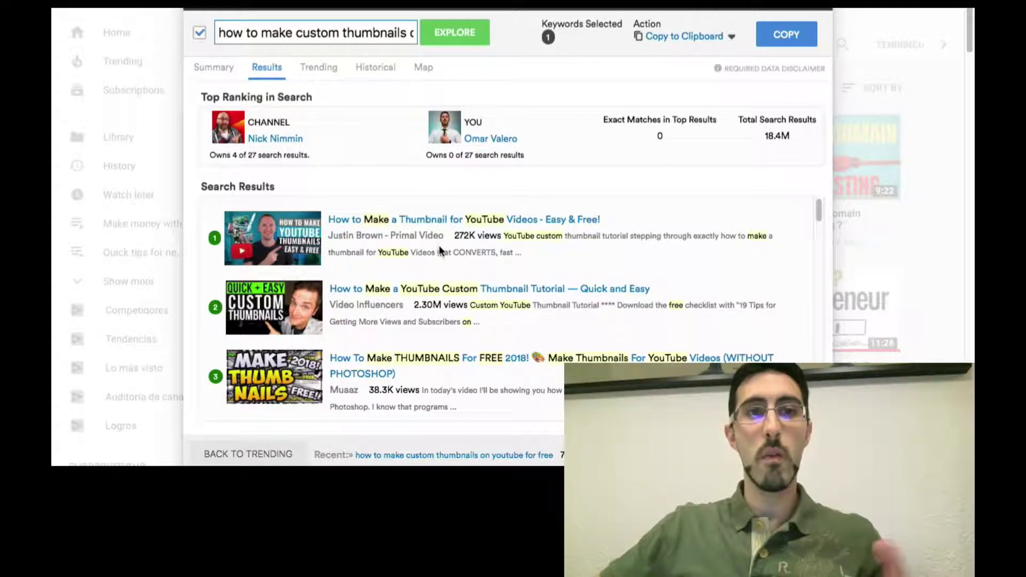
scroll(440, 251, "down", 8)
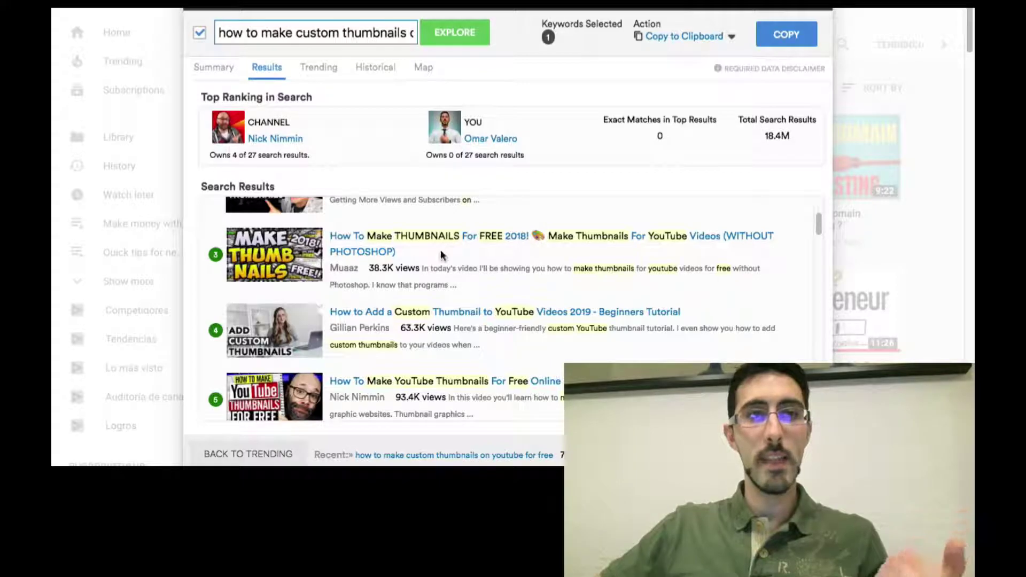
scroll(443, 256, "down", 2)
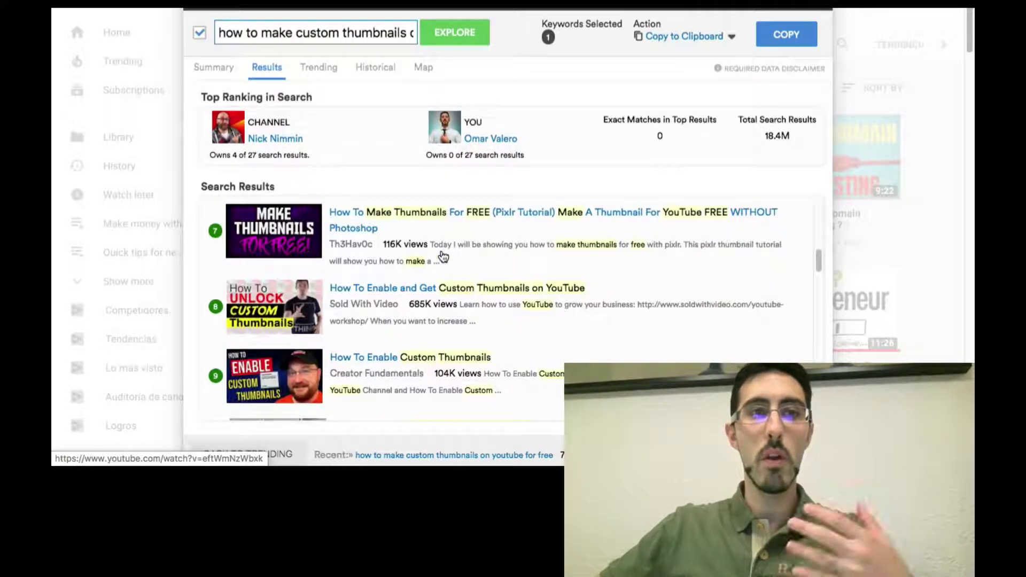
scroll(442, 254, "down", 2)
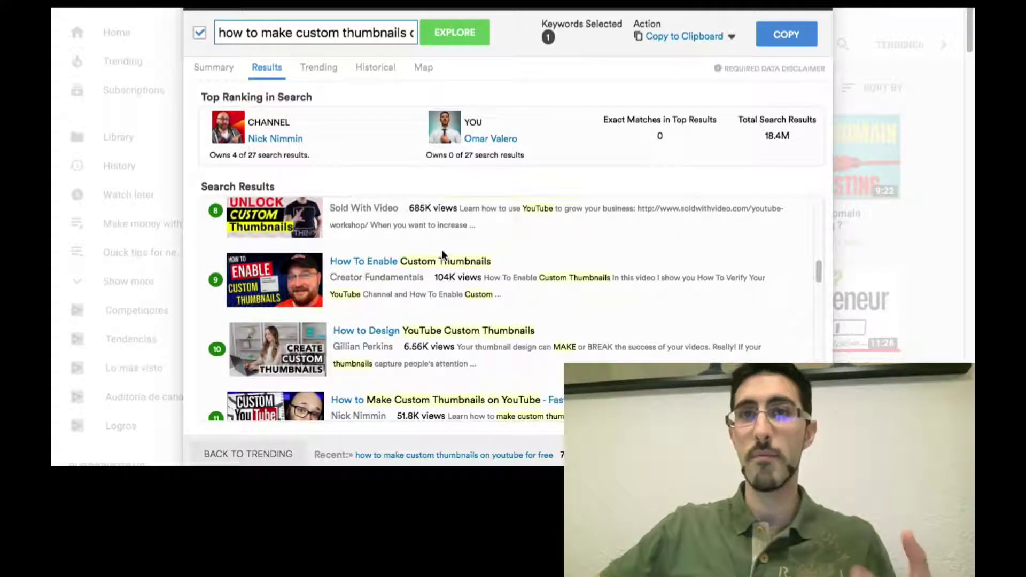
scroll(442, 252, "down", 8)
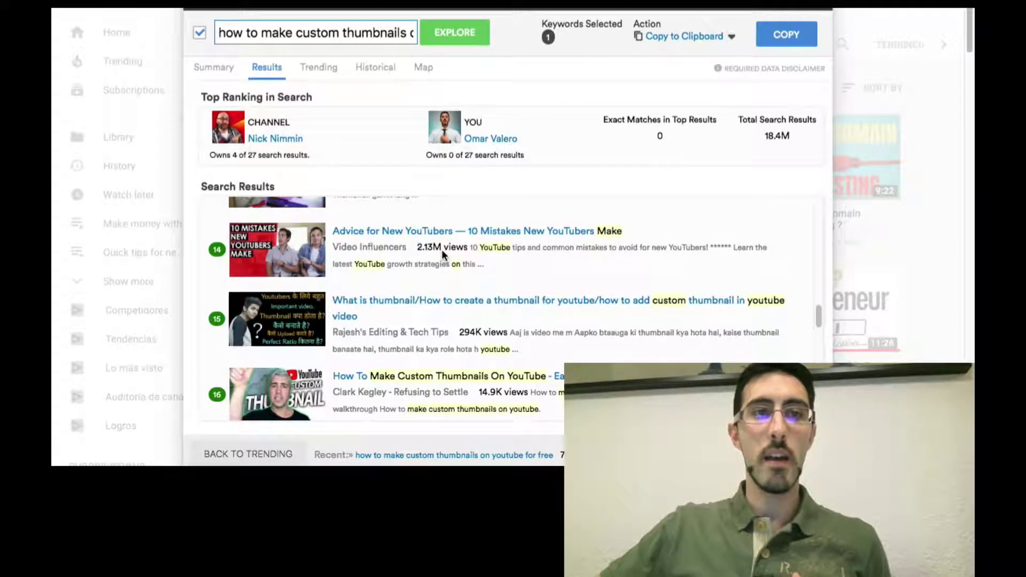
scroll(443, 253, "up", 15)
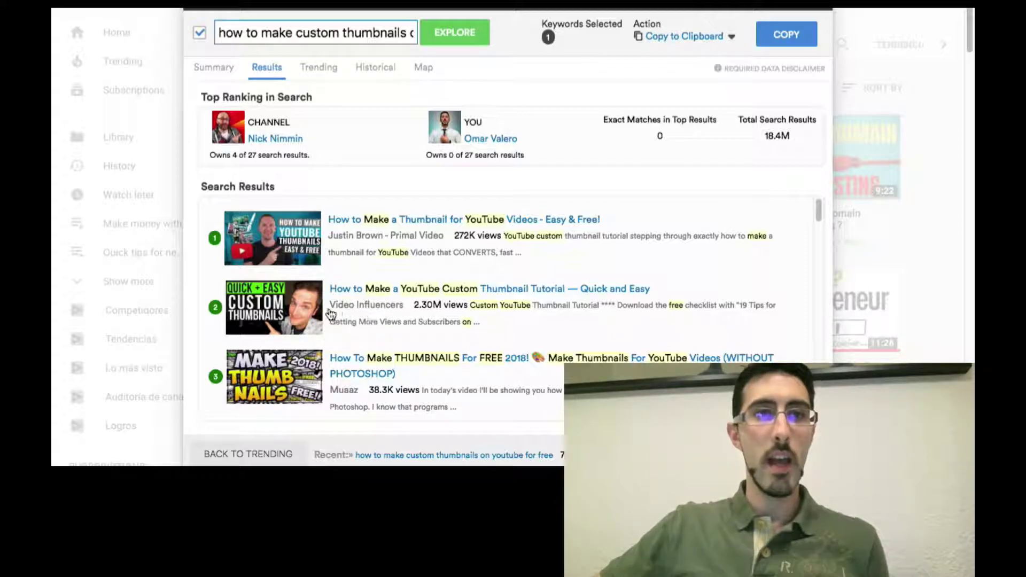
scroll(329, 315, "down", 1)
scroll(375, 294, "down", 4)
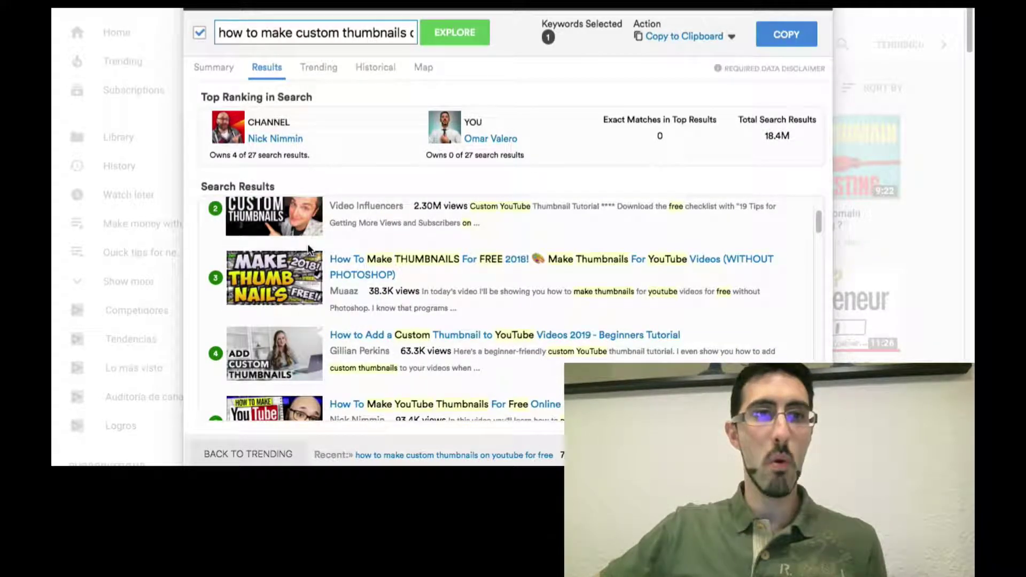
scroll(347, 283, "down", 1)
scroll(347, 290, "down", 4)
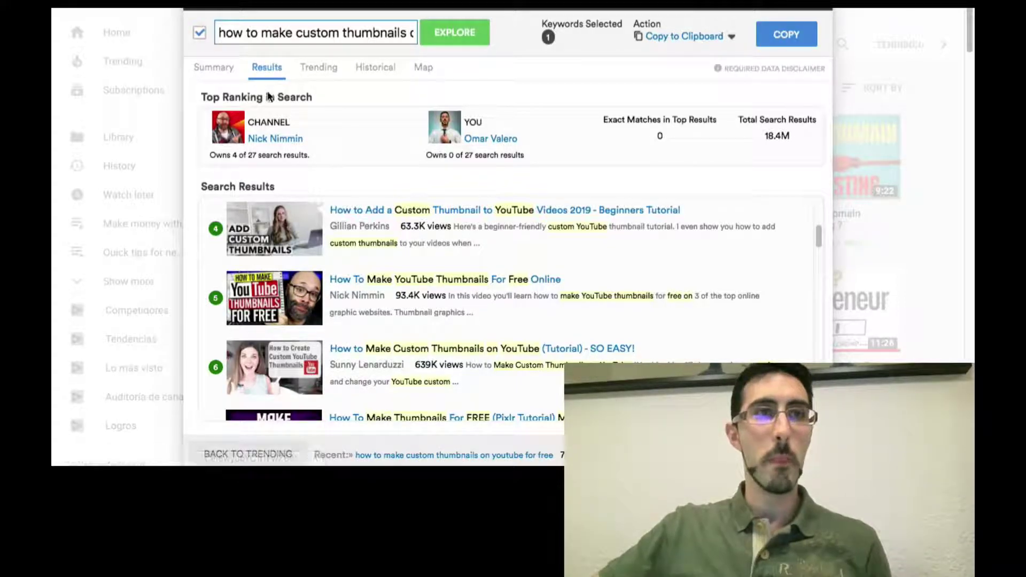
scroll(361, 257, "up", 7)
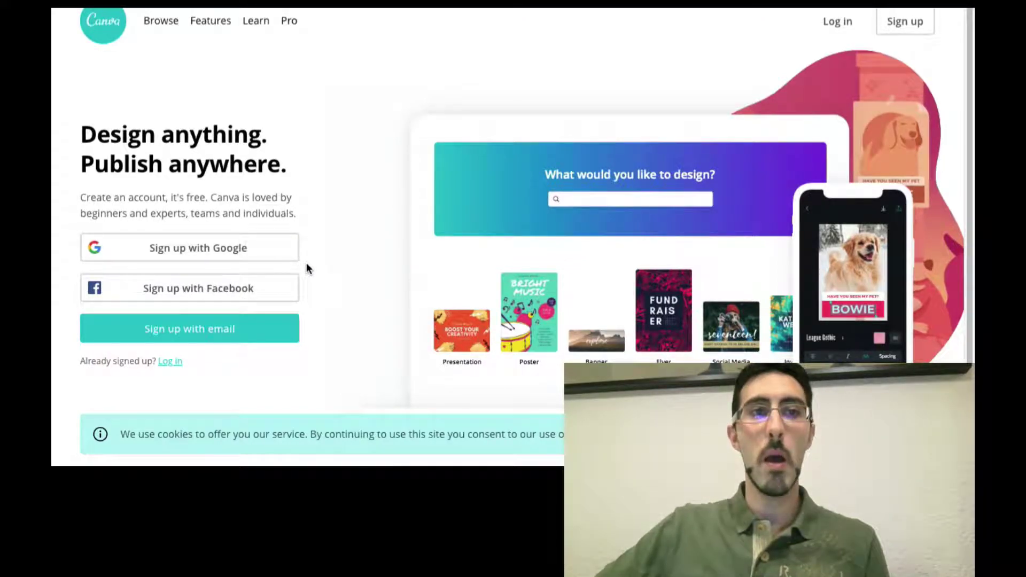
Step: Switch to Canva and sign up with a Google account
left_click(282, 248)
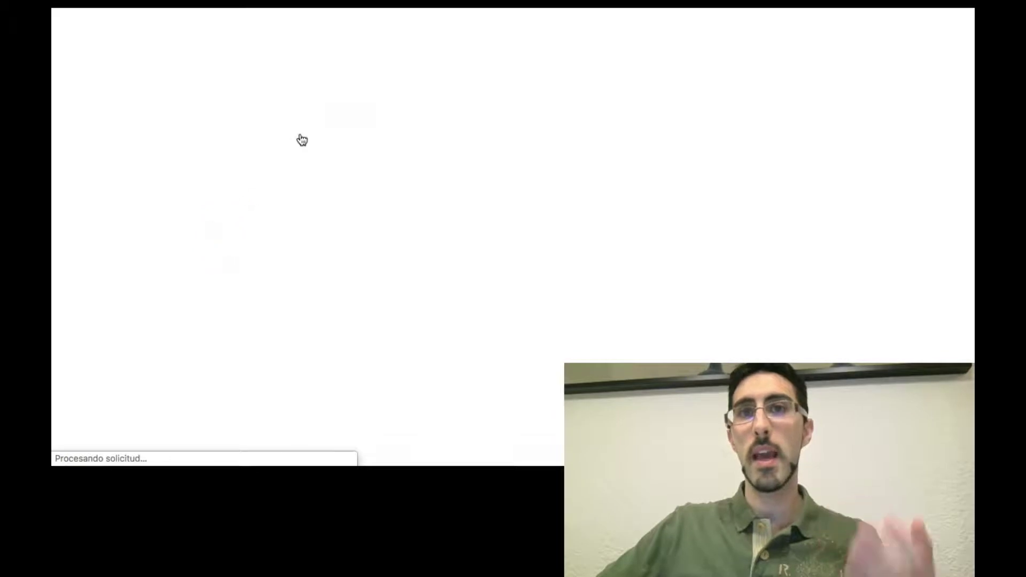
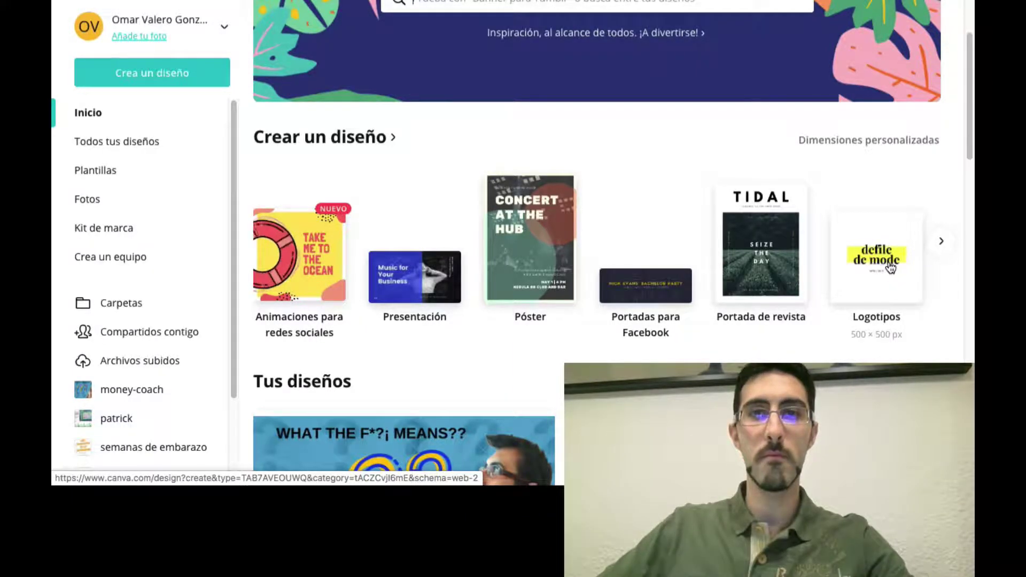
Step: Look through the existing designs on the home page and preview the pages of the THUMBNAIL design
scroll(889, 262, "down", 2)
scroll(885, 252, "up", 5)
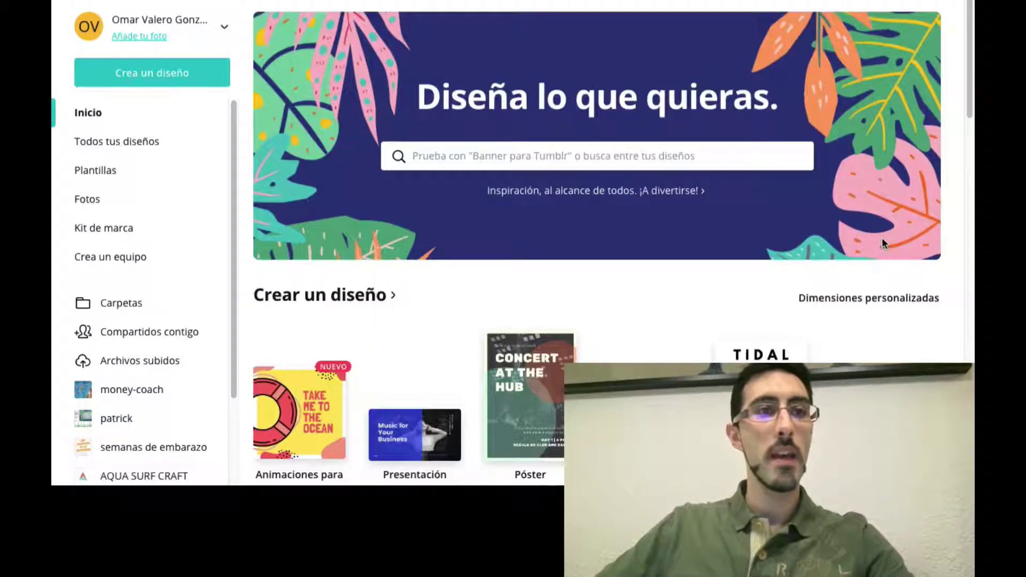
scroll(882, 241, "down", 5)
scroll(679, 220, "down", 2)
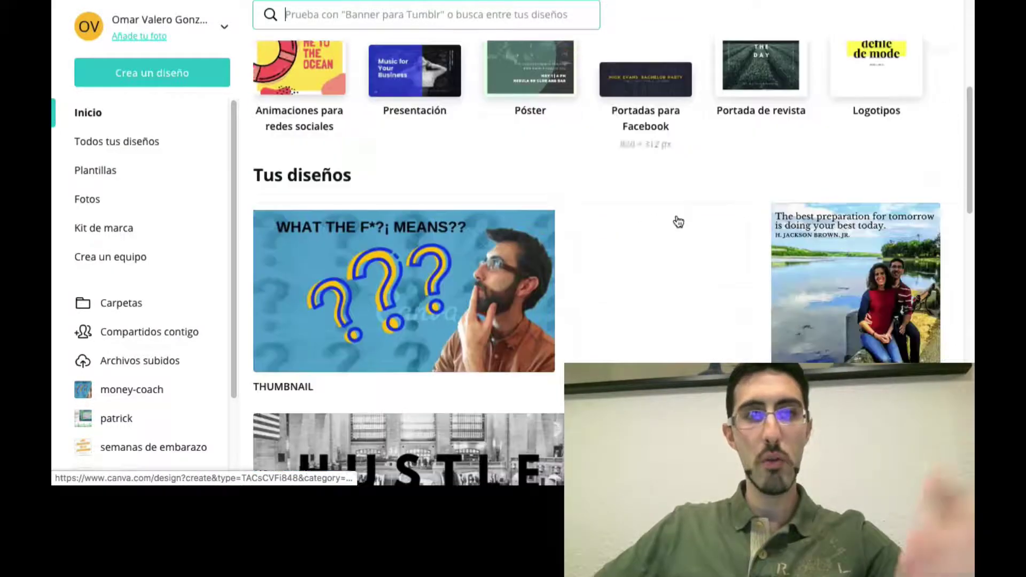
scroll(678, 225, "down", 2)
scroll(671, 235, "down", 4)
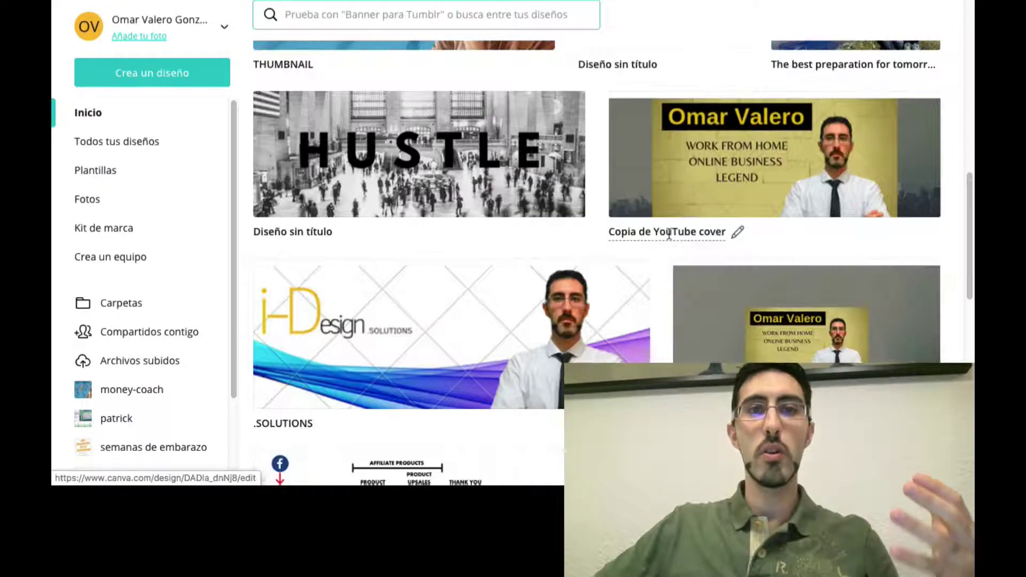
scroll(669, 234, "down", 10)
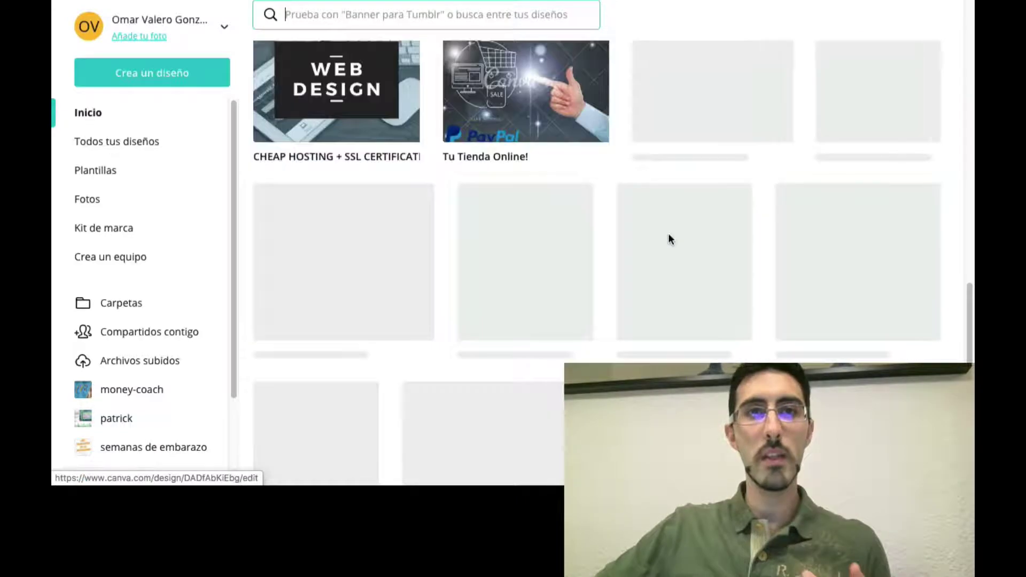
scroll(671, 241, "up", 20)
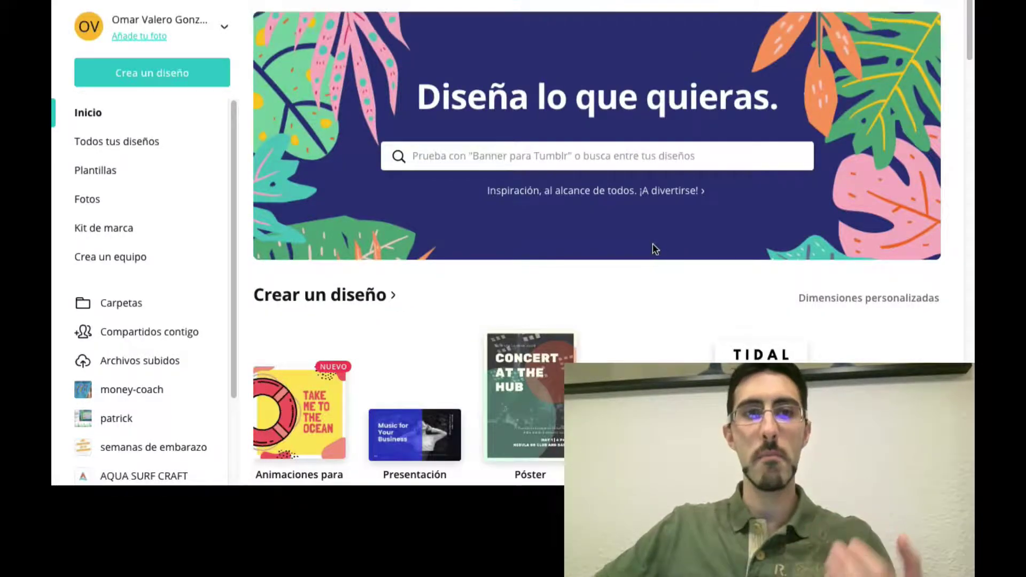
scroll(658, 246, "down", 7)
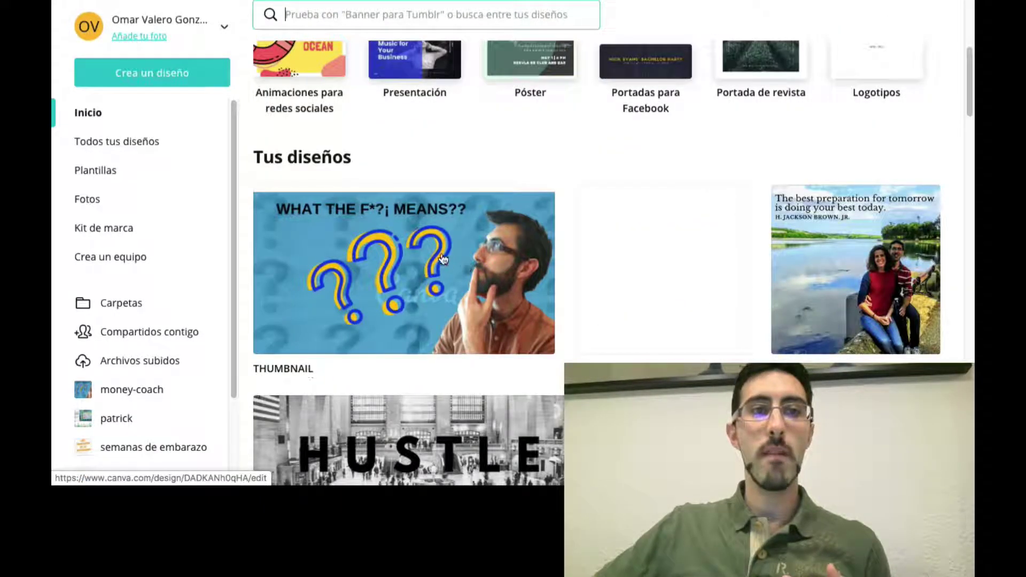
mouse_move(465, 294)
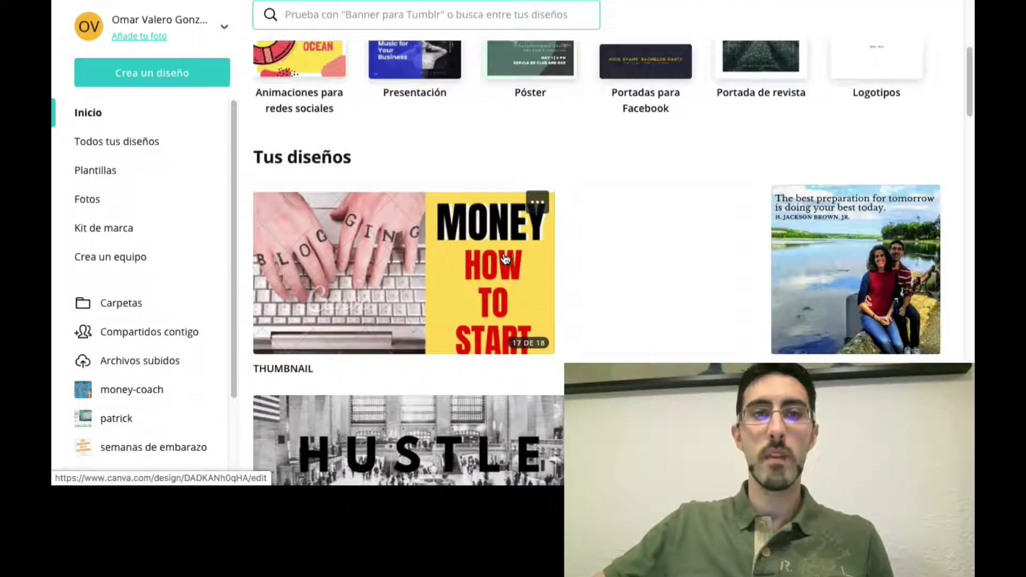
Step: Search the design types for "youtube" and create a blank Miniatura de YouTube design of 1280 × 720 px
scroll(505, 267, "up", 2)
scroll(502, 277, "up", 1)
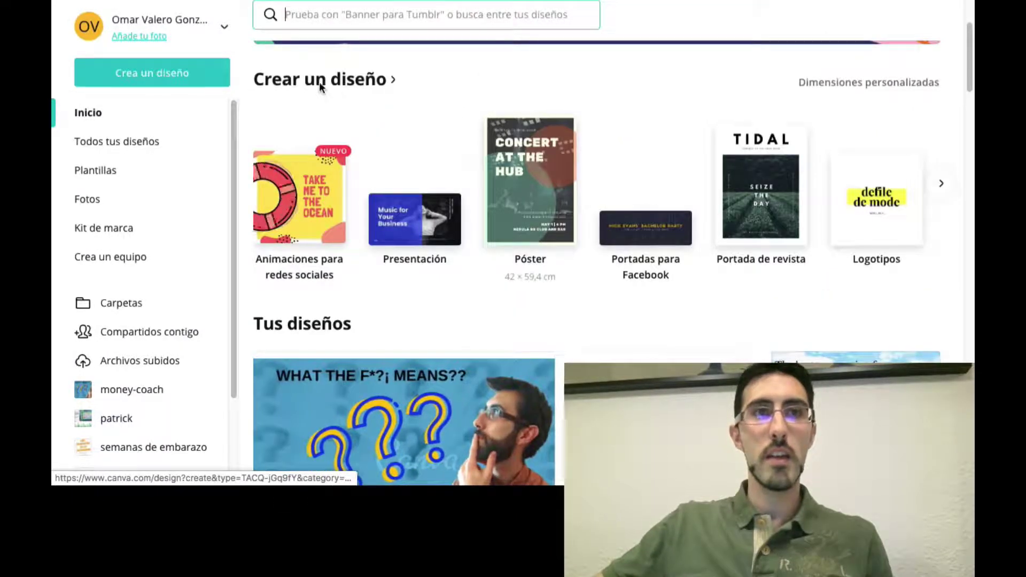
left_click(359, 15)
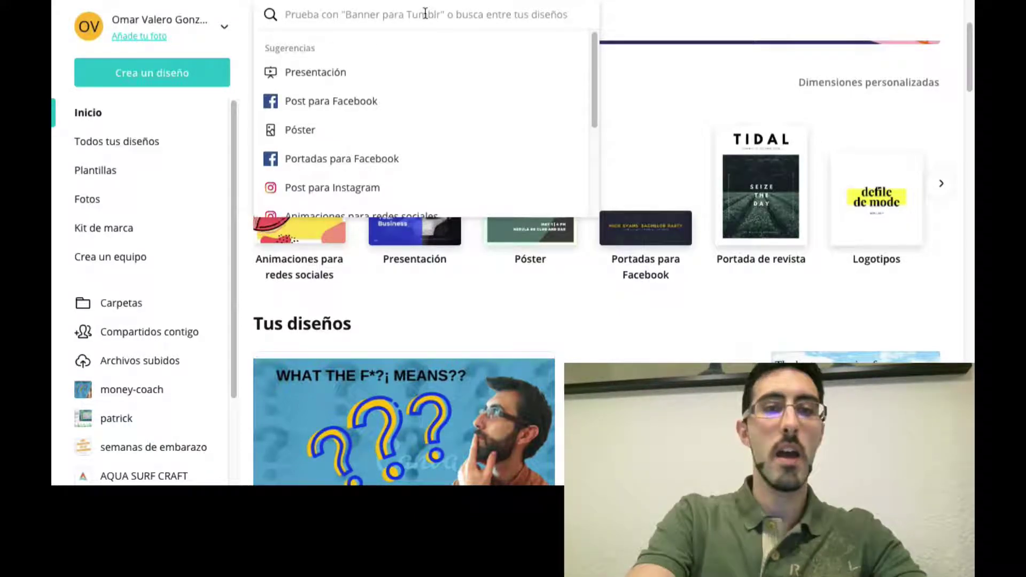
type("youtube")
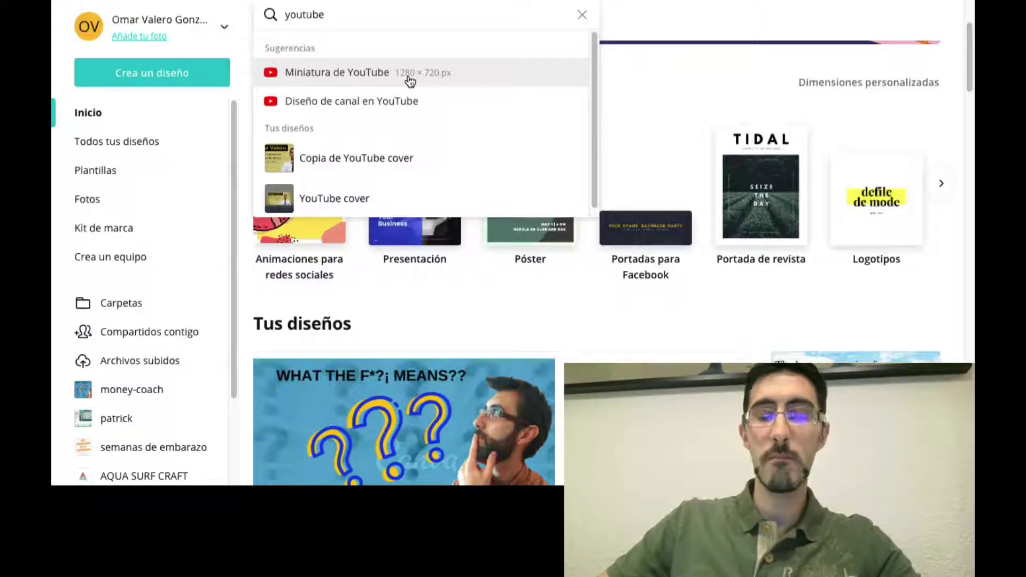
left_click(436, 78)
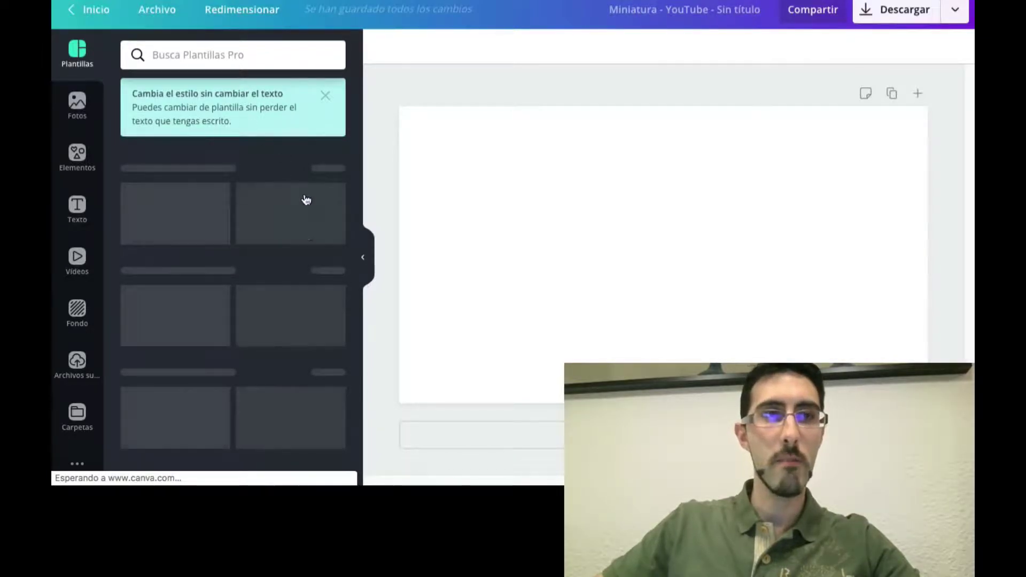
left_click(325, 99)
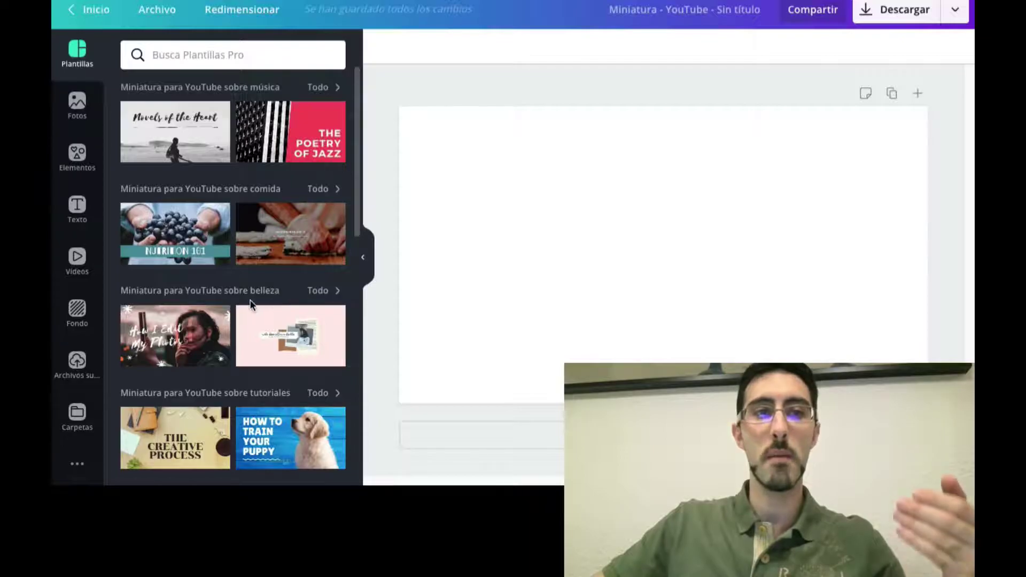
Step: Browse the template categories and look through all thumbnail templates in the YouTube tutorials category
scroll(247, 300, "down", 2)
scroll(247, 302, "down", 1)
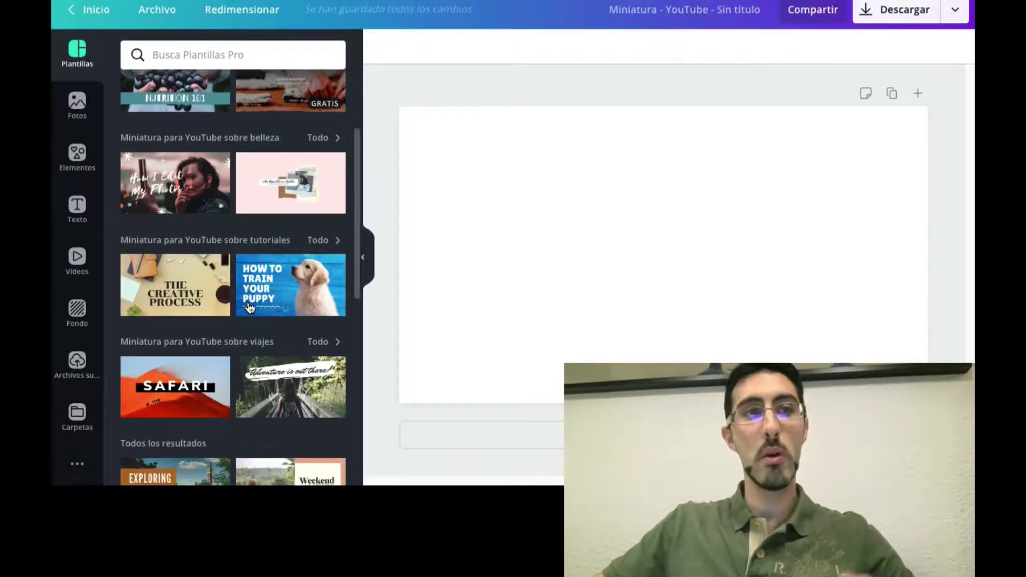
scroll(249, 308, "down", 1)
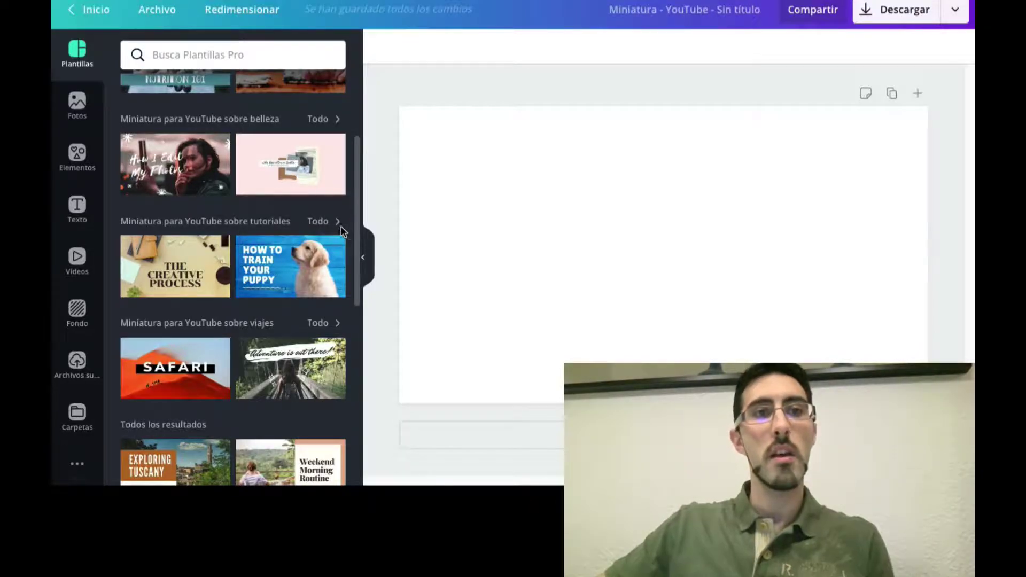
left_click(323, 223)
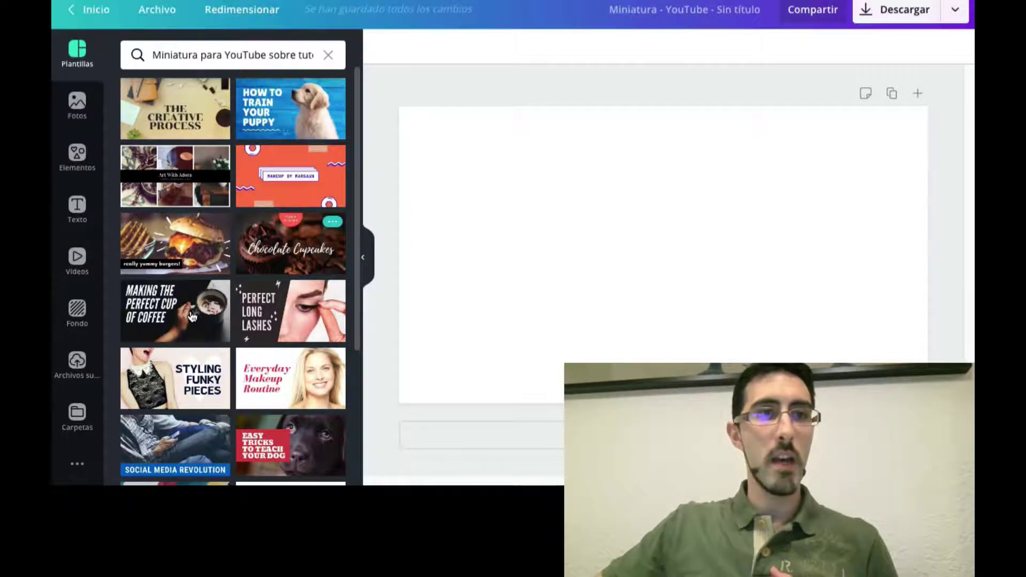
scroll(193, 317, "down", 3)
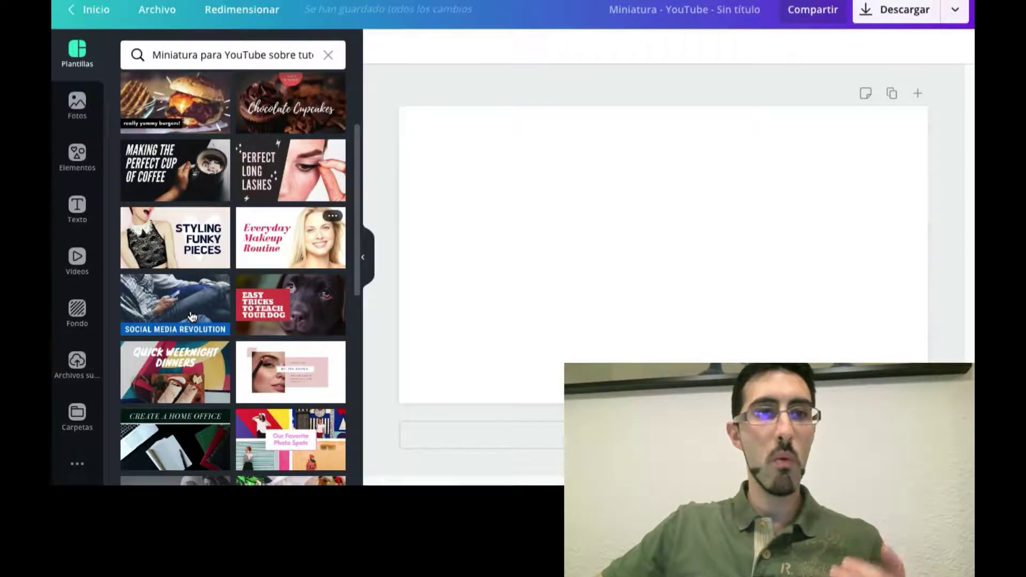
scroll(192, 317, "down", 3)
scroll(193, 317, "down", 3)
scroll(192, 317, "down", 2)
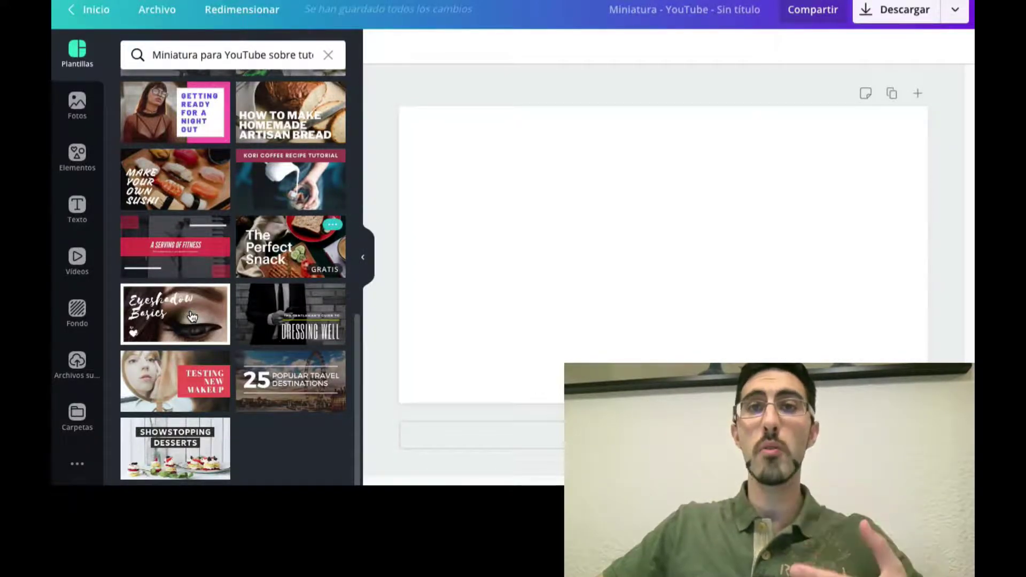
scroll(193, 317, "up", 9)
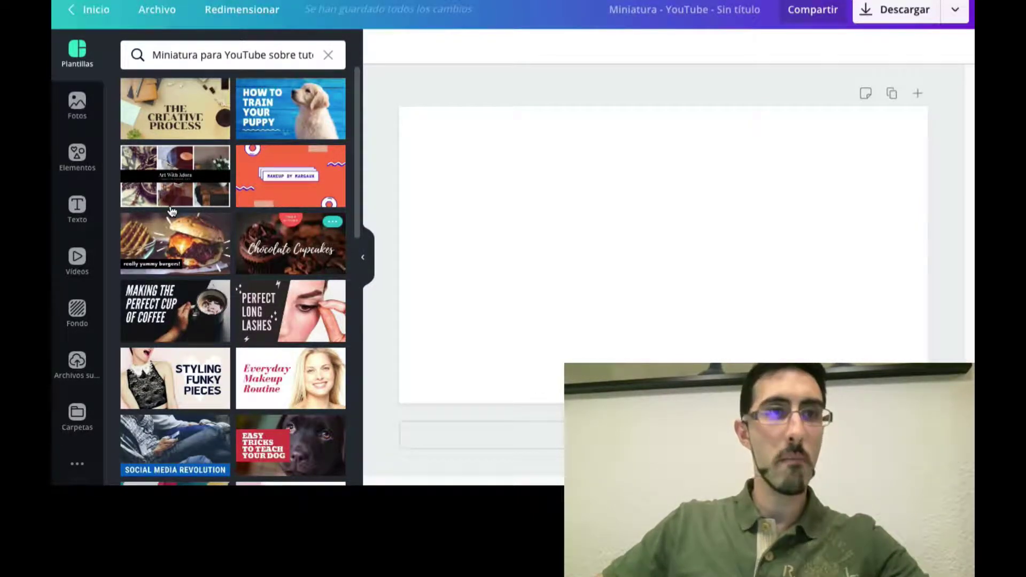
scroll(174, 235, "down", 8)
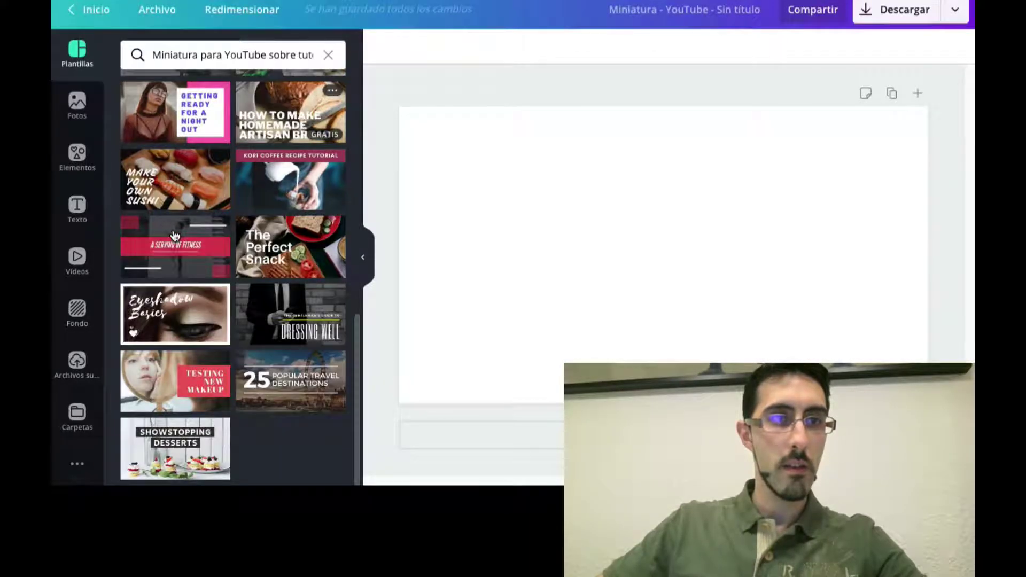
scroll(175, 235, "up", 10)
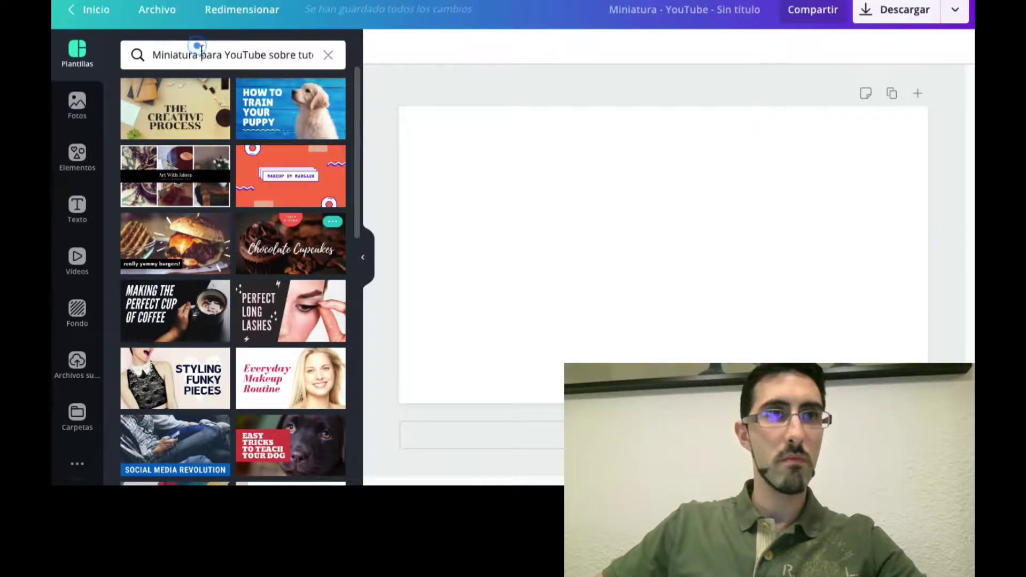
left_click(220, 61)
left_click_drag(186, 54, 339, 57)
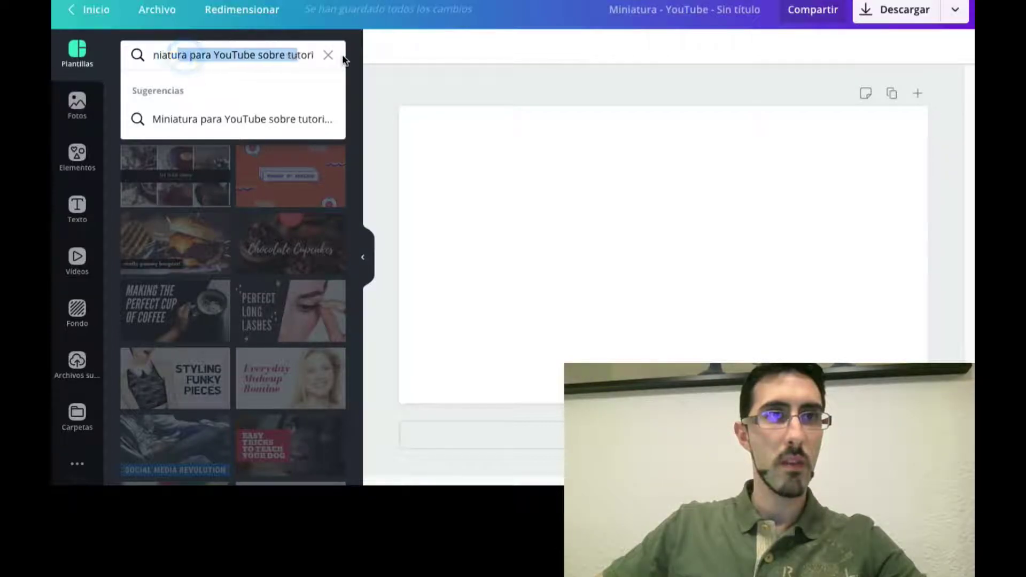
left_click(255, 49)
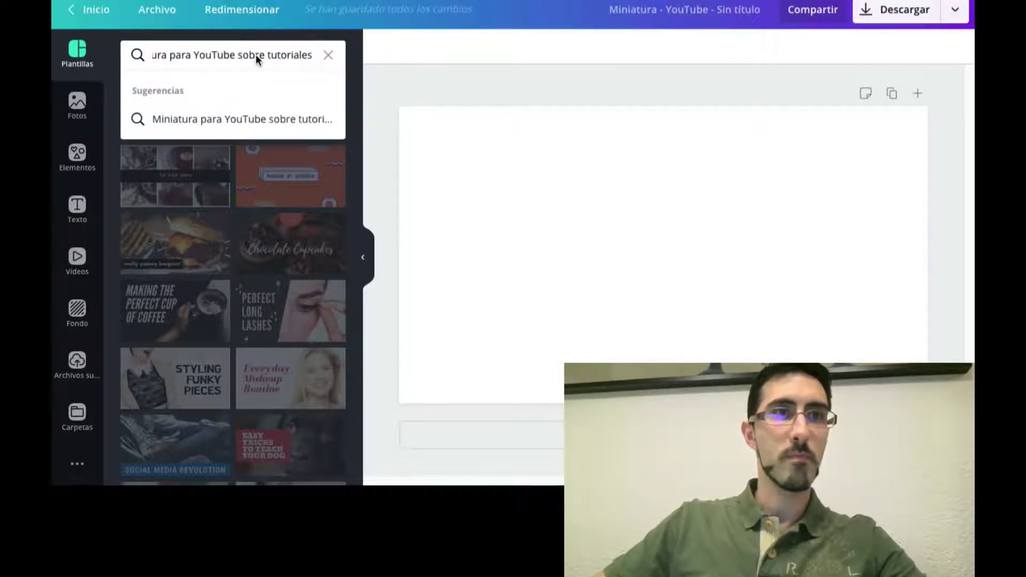
triple_click(255, 53)
Step: Try the "How to Train Your Puppy" template on the page and delete its contents
left_click(476, 148)
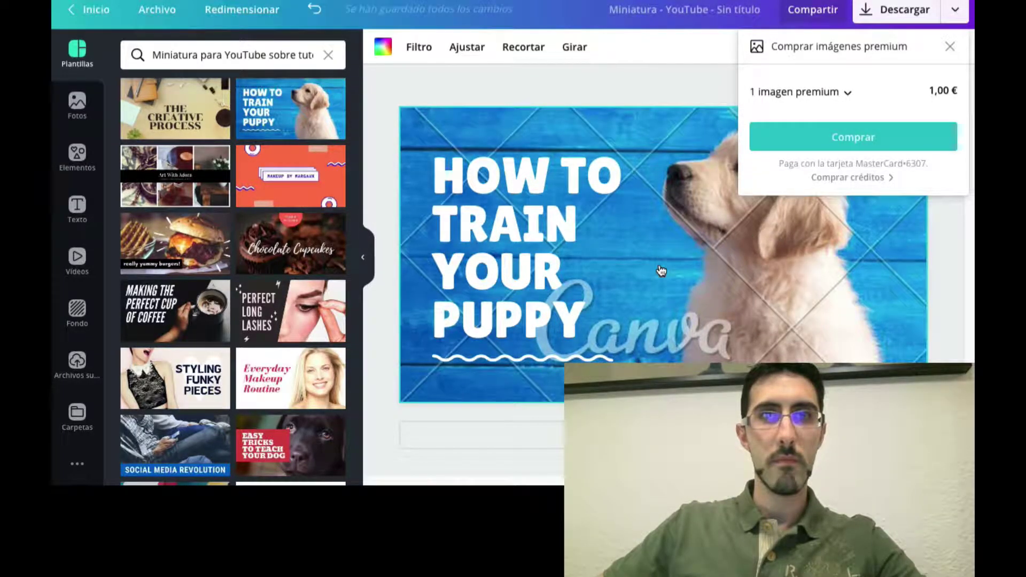
left_click(682, 294)
left_click(786, 286)
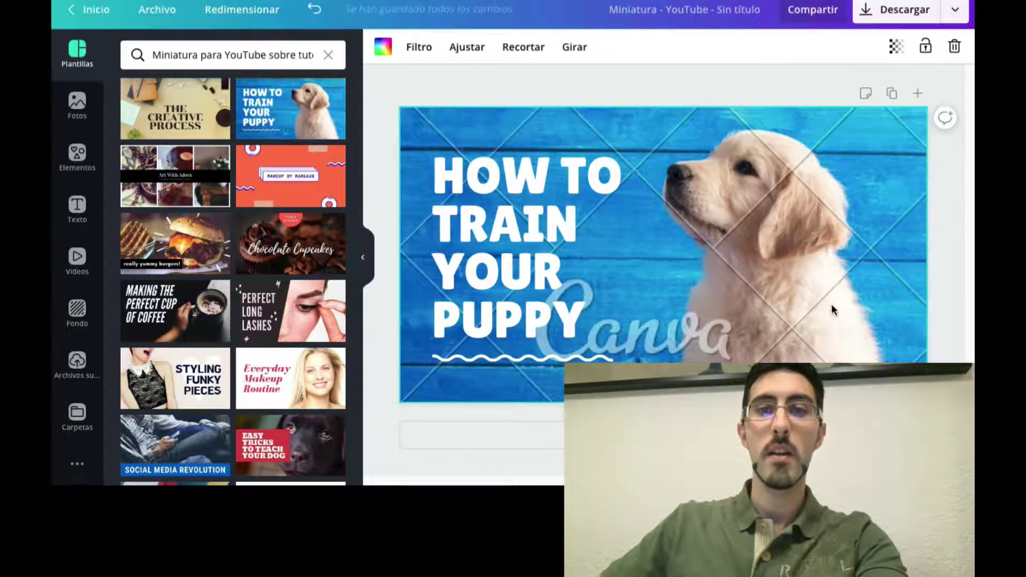
key("Delete")
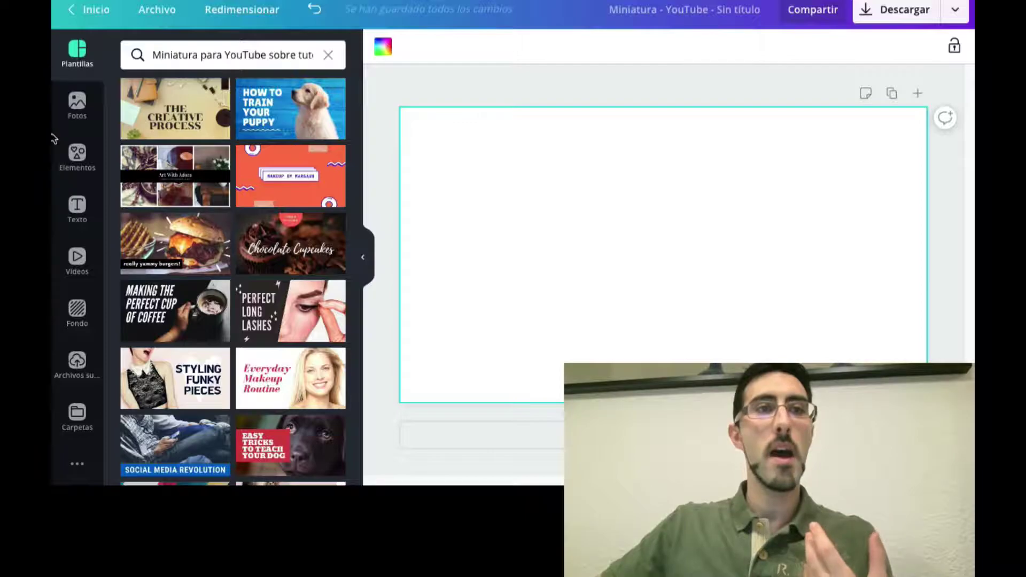
Step: Search the photo library for "youtube" and limit the results to free photos
left_click(74, 107)
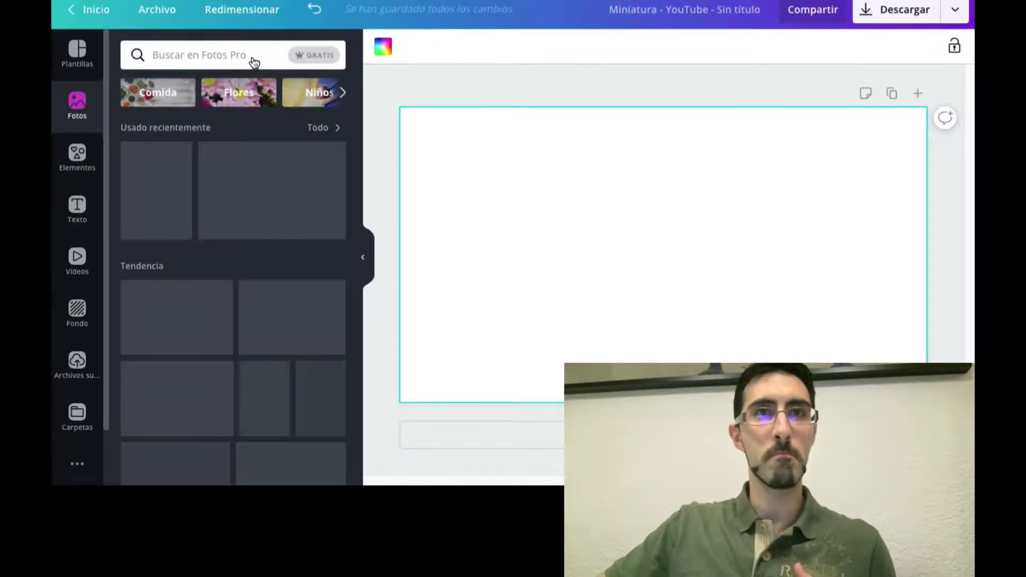
left_click(242, 54)
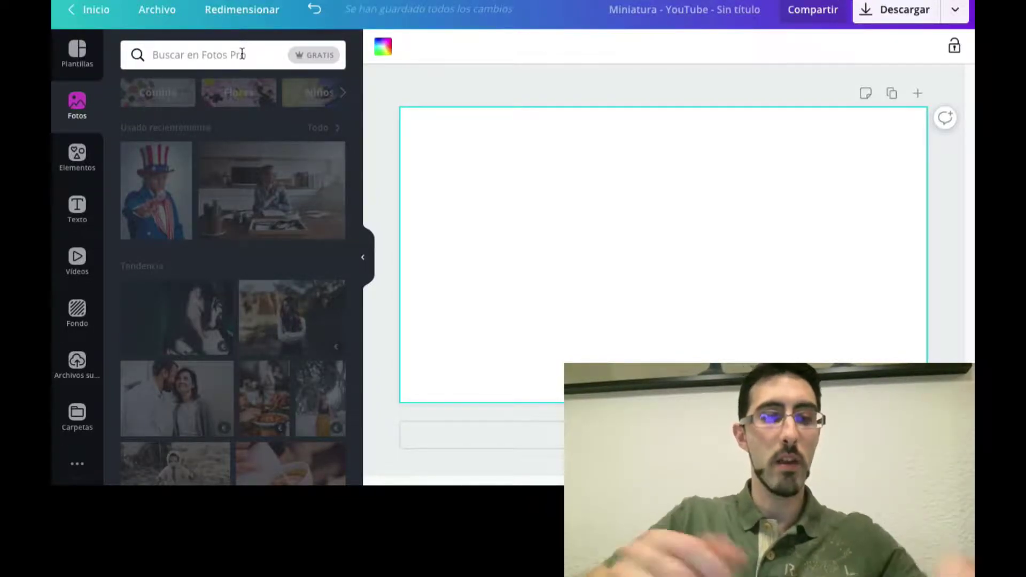
type("youtube")
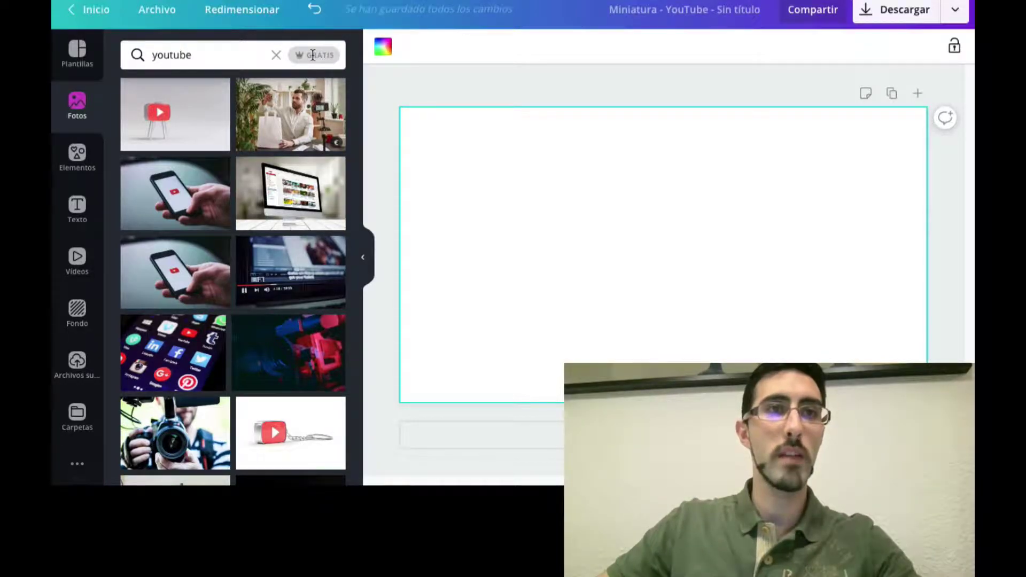
left_click(312, 55)
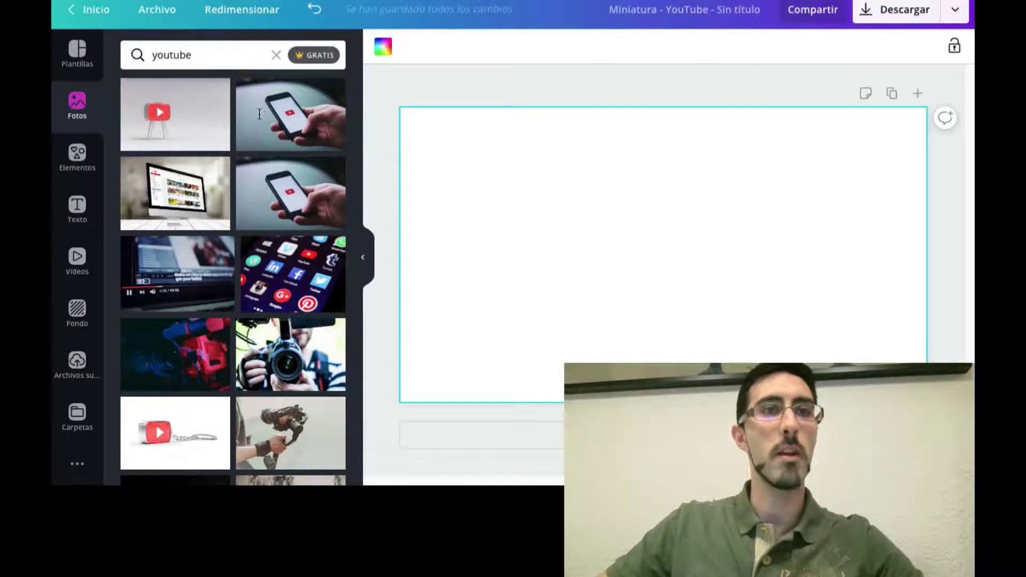
Step: Look through the free photos and insert the one of a desktop monitor showing the YouTube page
scroll(206, 236, "down", 3)
scroll(206, 236, "down", 3)
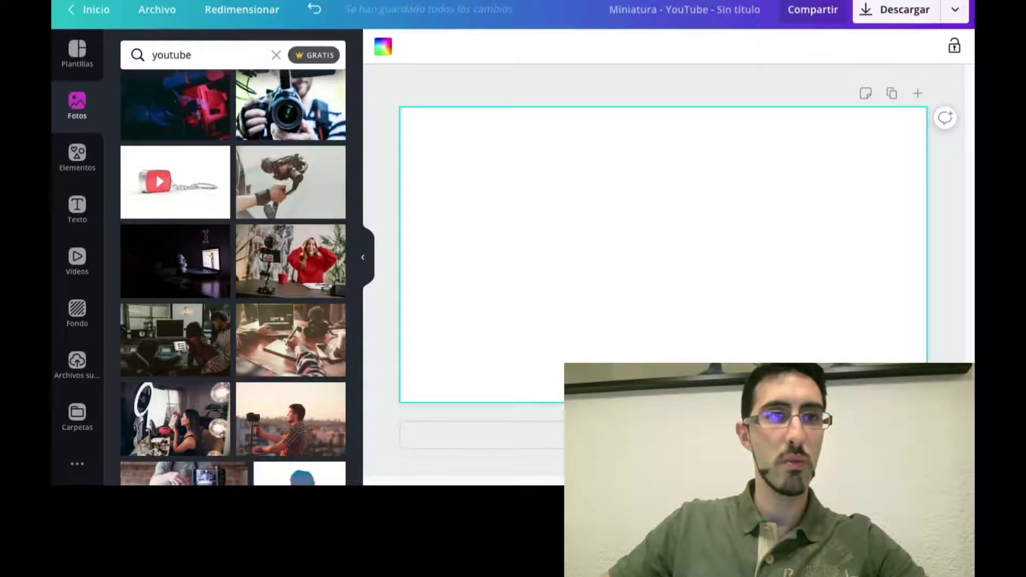
scroll(206, 236, "down", 2)
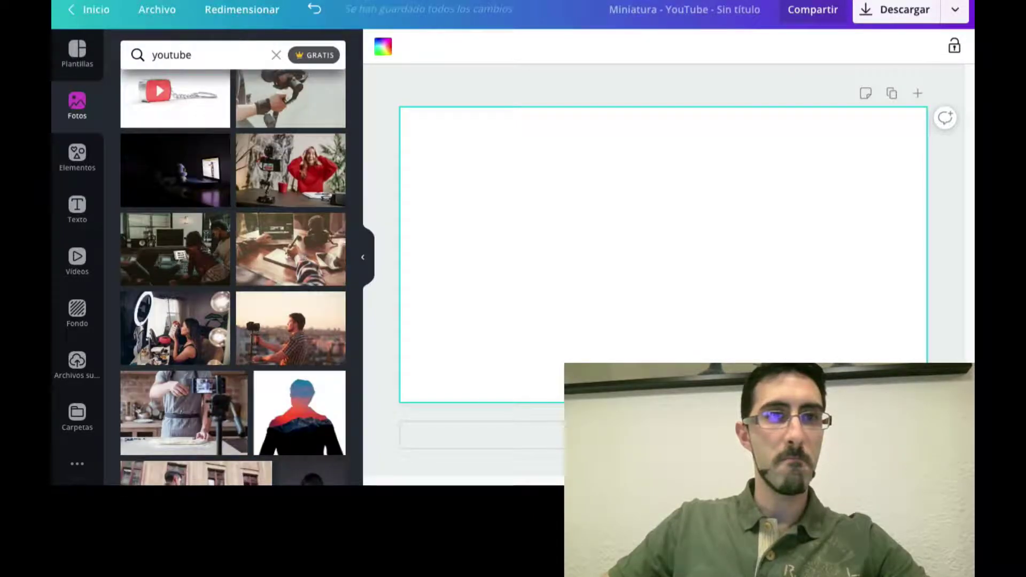
scroll(206, 236, "down", 6)
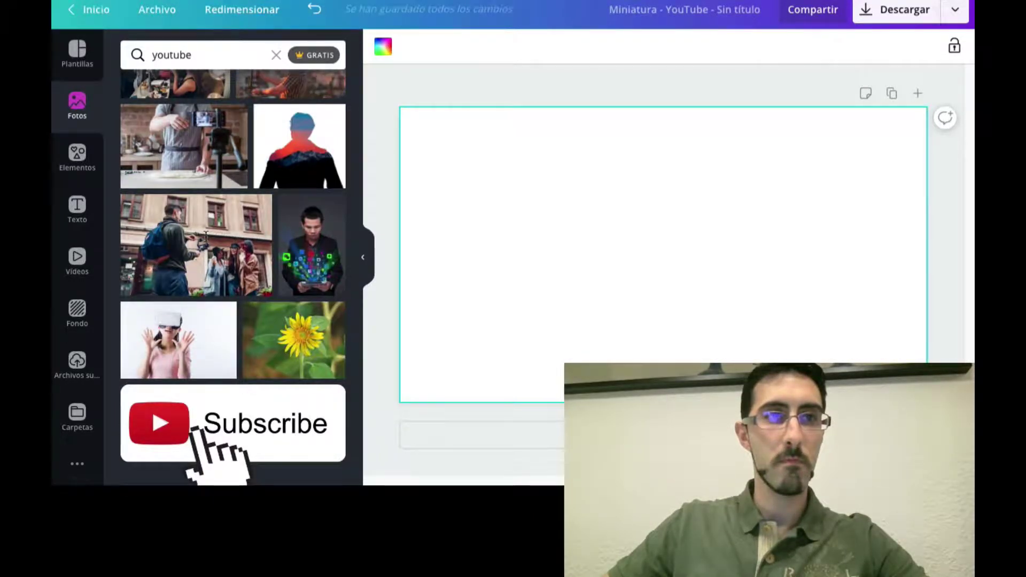
scroll(206, 236, "down", 4)
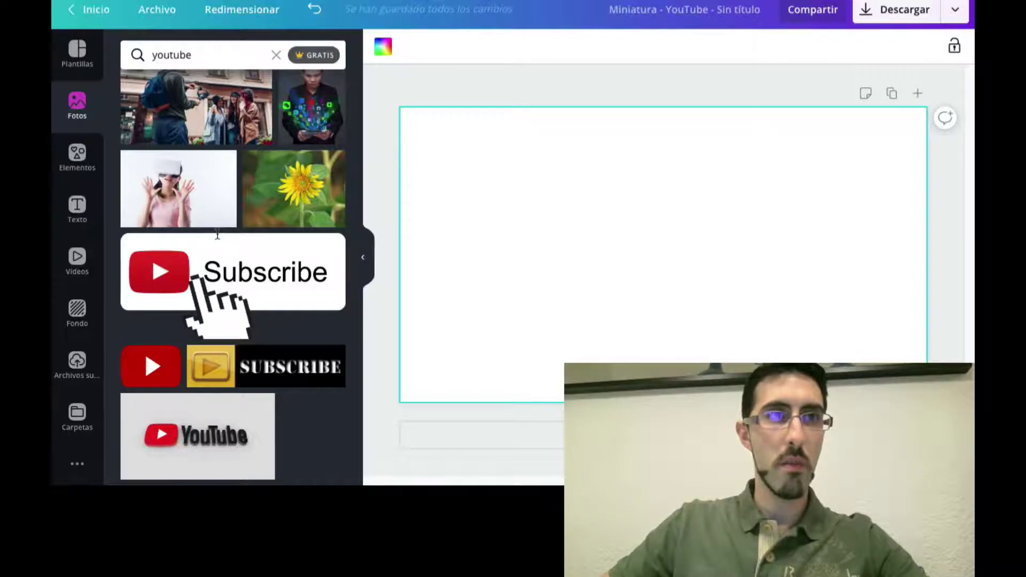
scroll(218, 234, "down", 10)
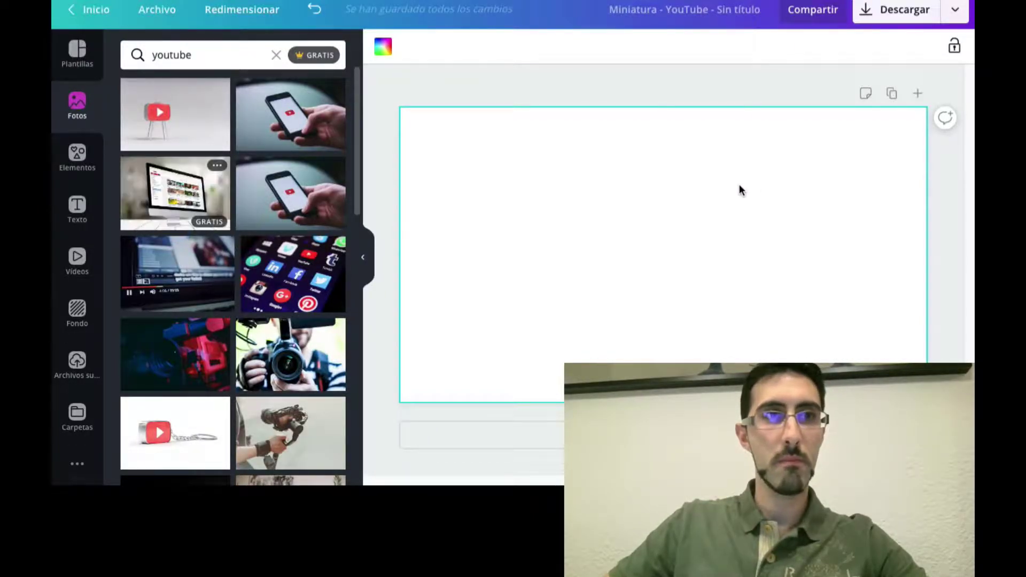
left_click(172, 179)
Step: Enlarge the monitor photo to the full page width and shift it right, leaving a blank strip along the page's left edge
left_click_drag(591, 212, 511, 181)
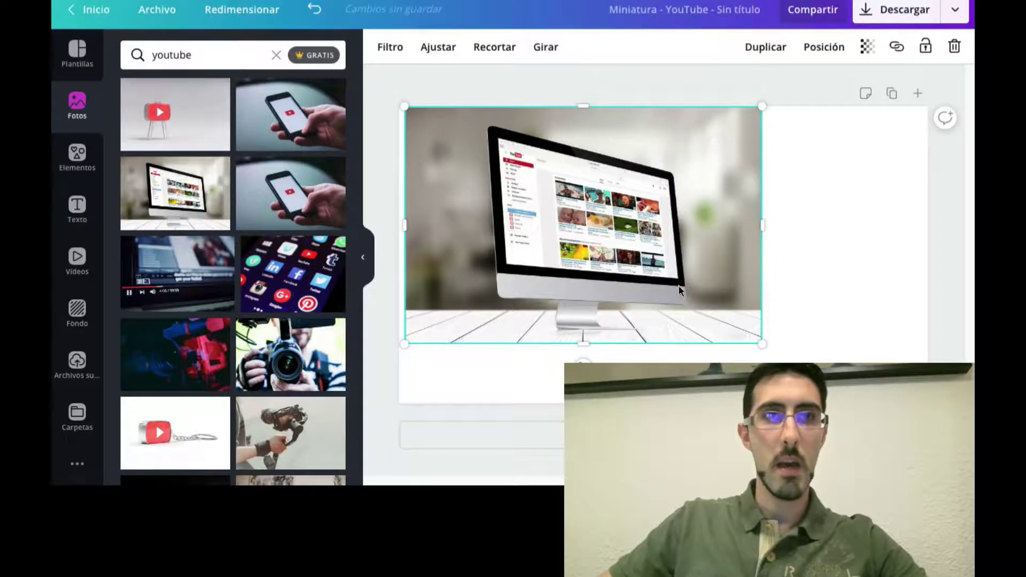
left_click_drag(636, 256, 633, 255)
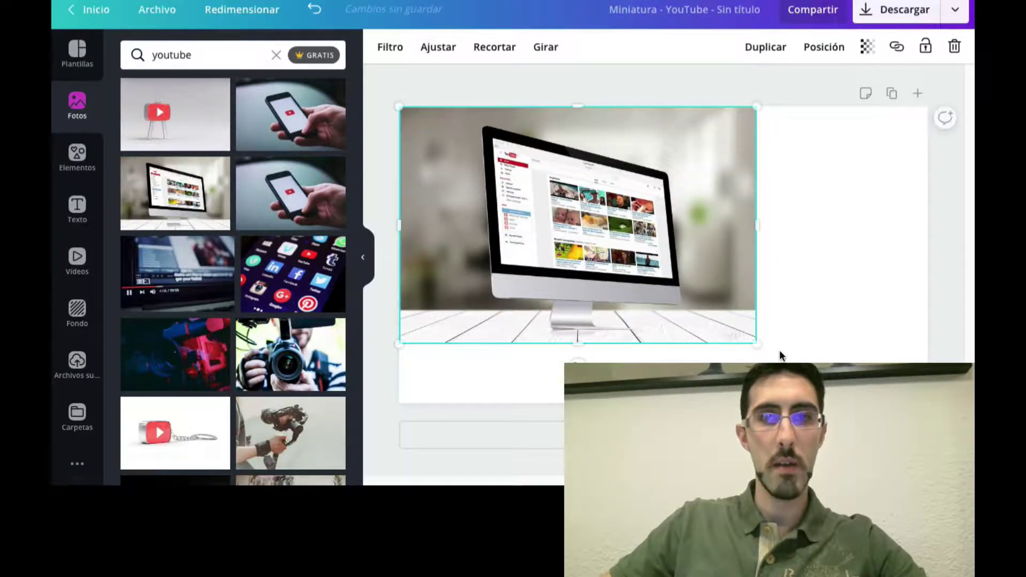
left_click_drag(757, 344, 927, 458)
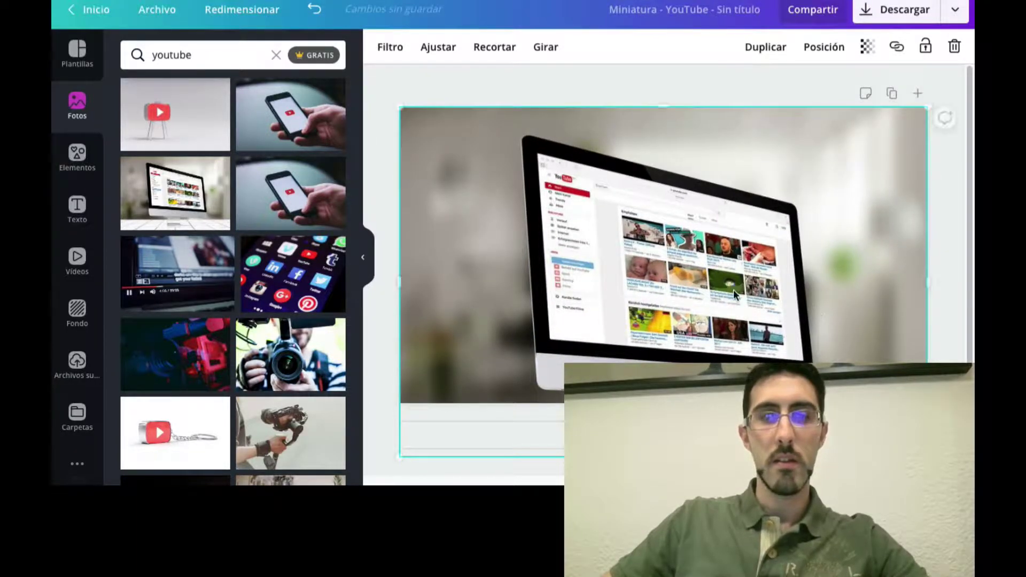
left_click_drag(620, 283, 707, 262)
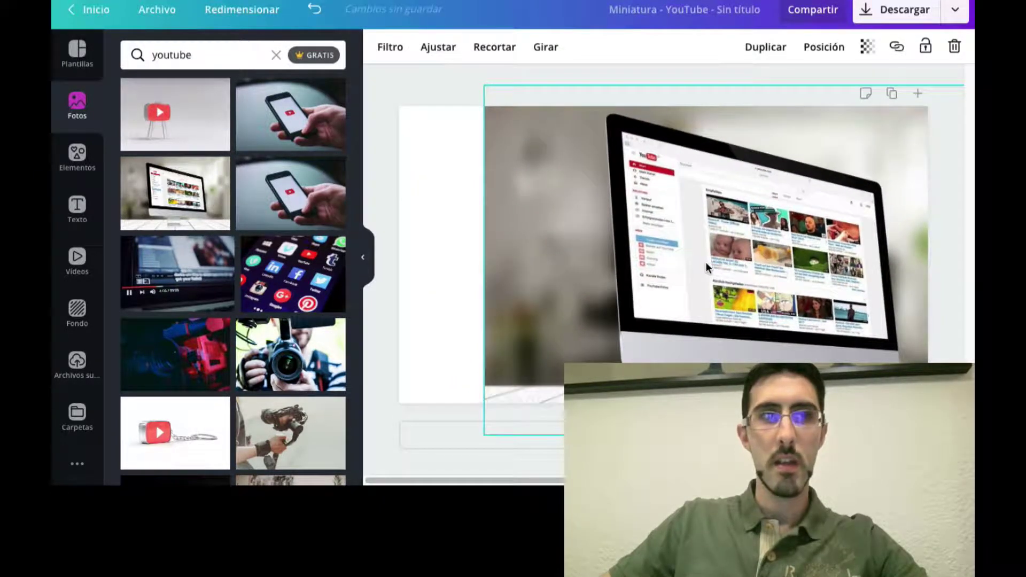
Step: Insert the recently used turquoise-to-purple gradient, rotate it 60° and place it over the page's left part, with its slanted edge beside the monitor
left_click(77, 155)
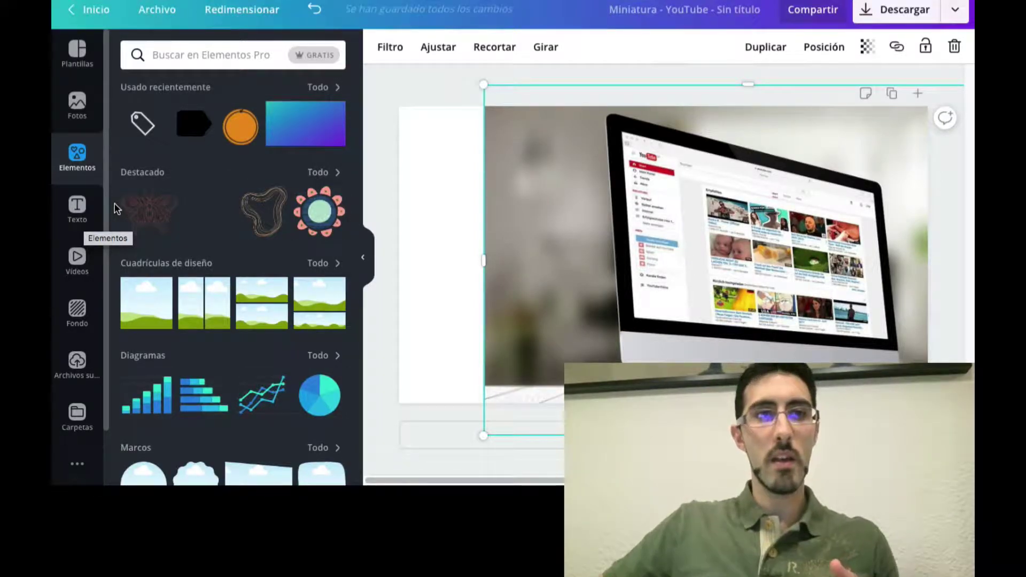
left_click(309, 124)
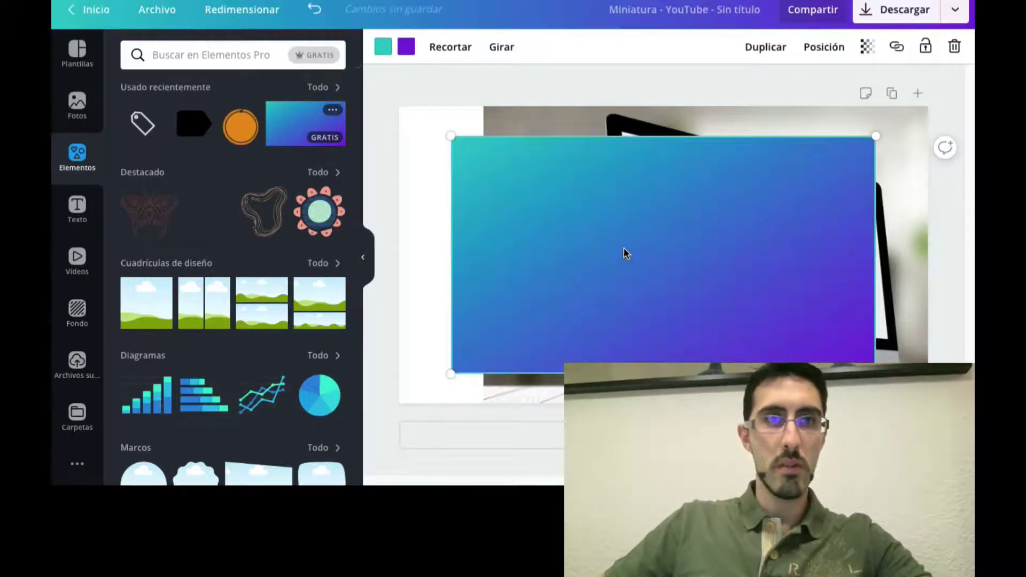
left_click_drag(576, 245, 506, 216)
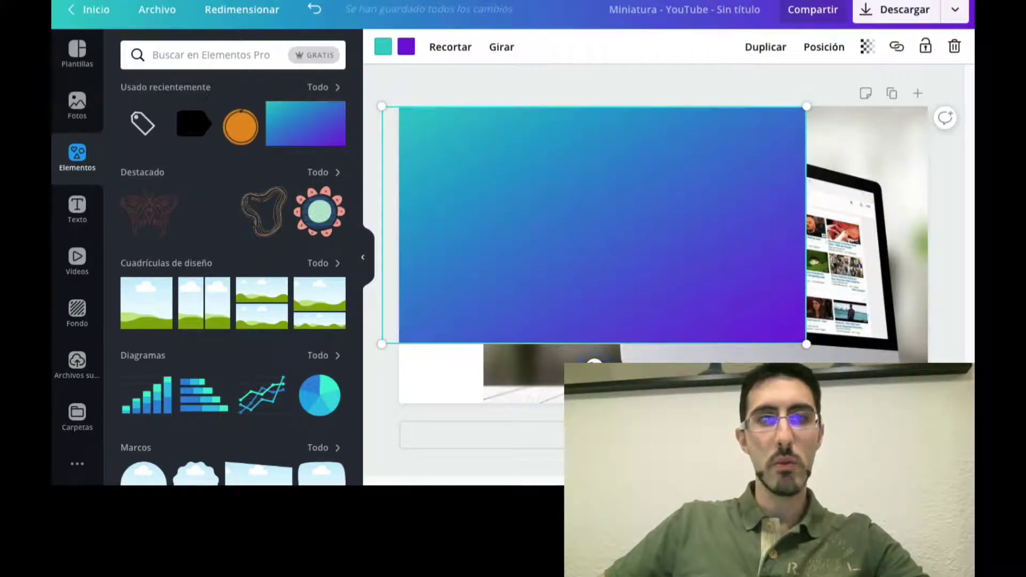
left_click_drag(494, 348, 462, 297)
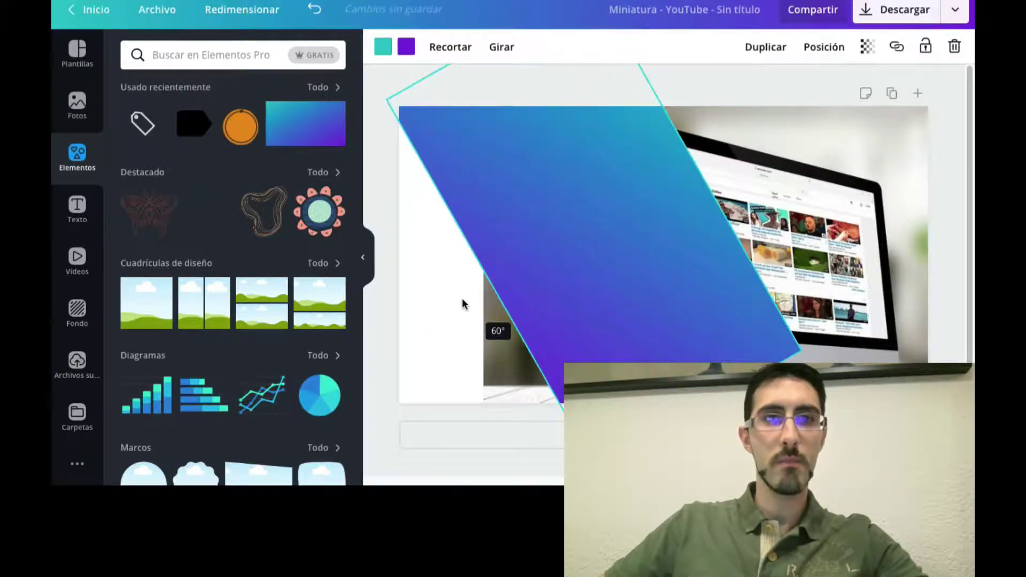
left_click_drag(556, 381, 556, 381)
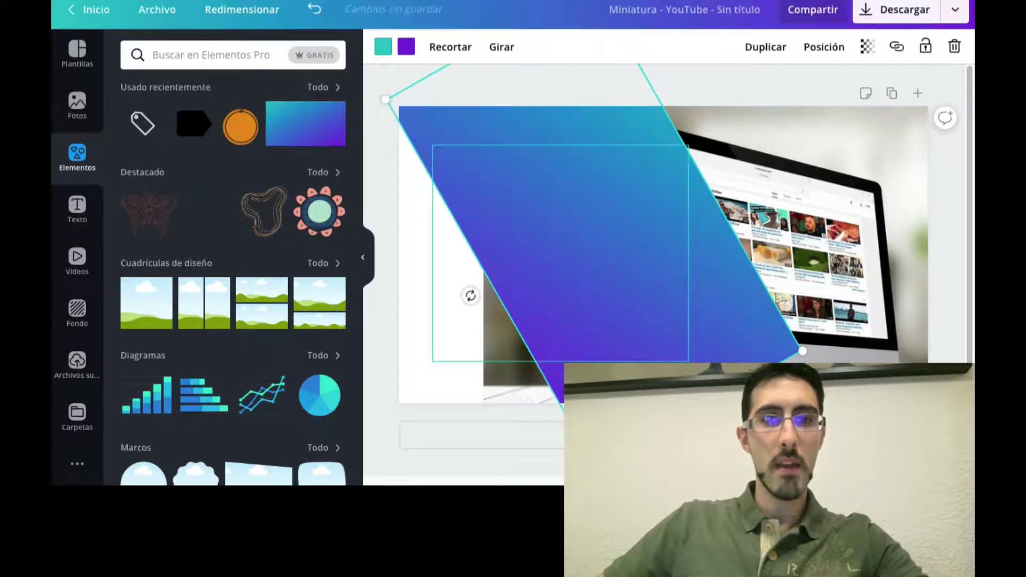
left_click_drag(385, 102, 509, 345)
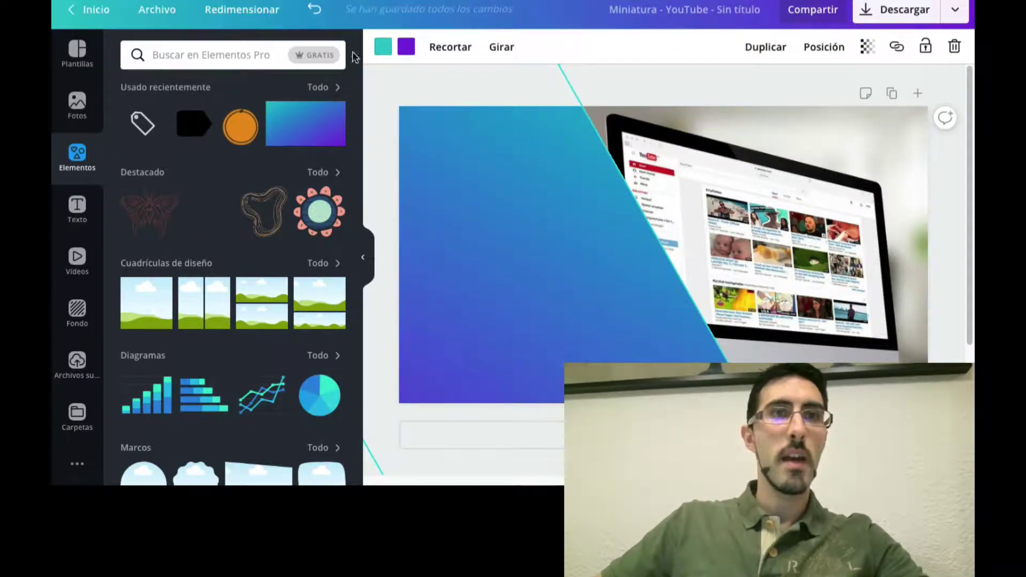
Step: Recolour the gradient shape, changing its purple end to black and its turquoise end to the preset red
left_click(406, 48)
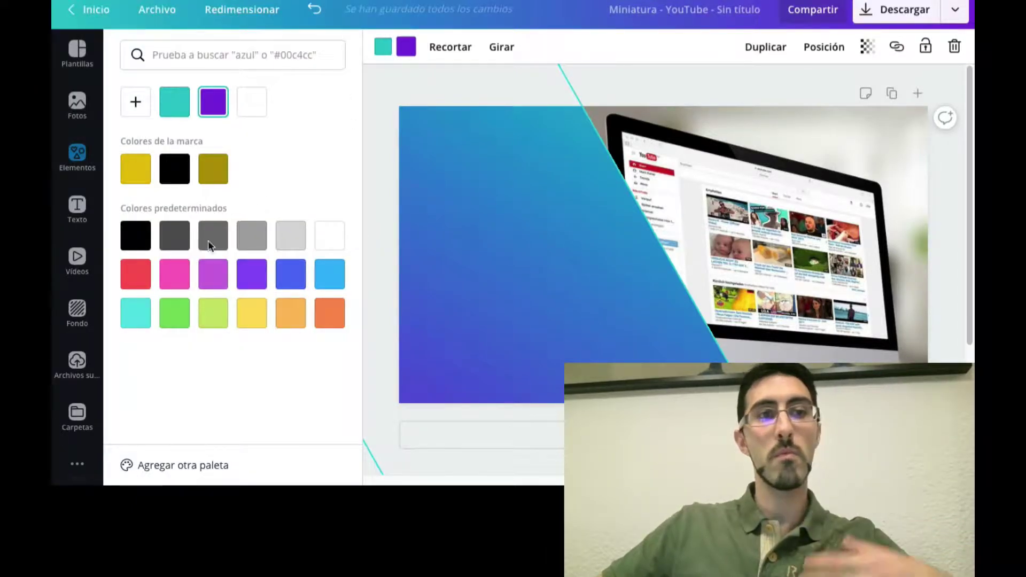
left_click(134, 271)
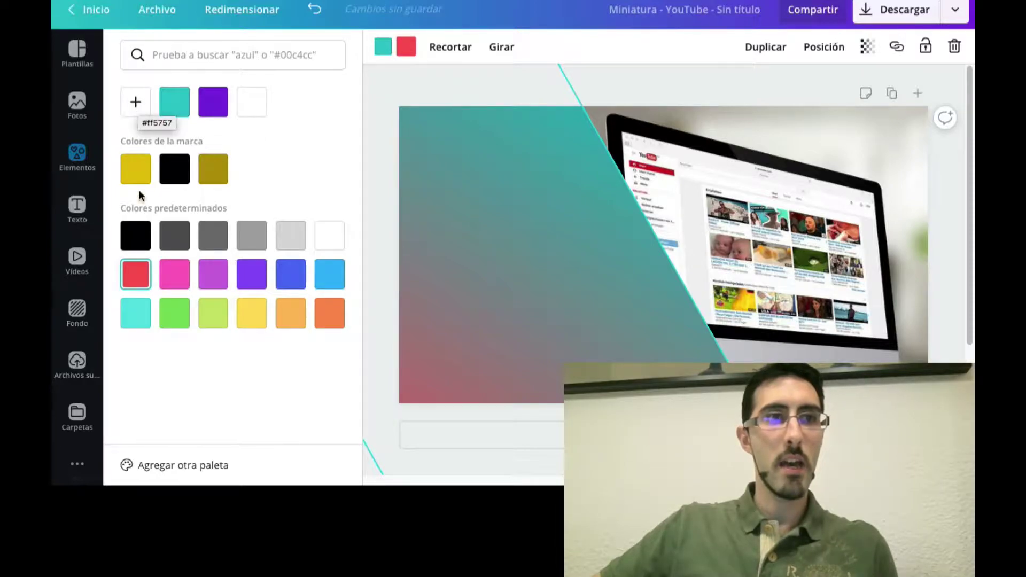
left_click(137, 237)
left_click(381, 51)
left_click(136, 277)
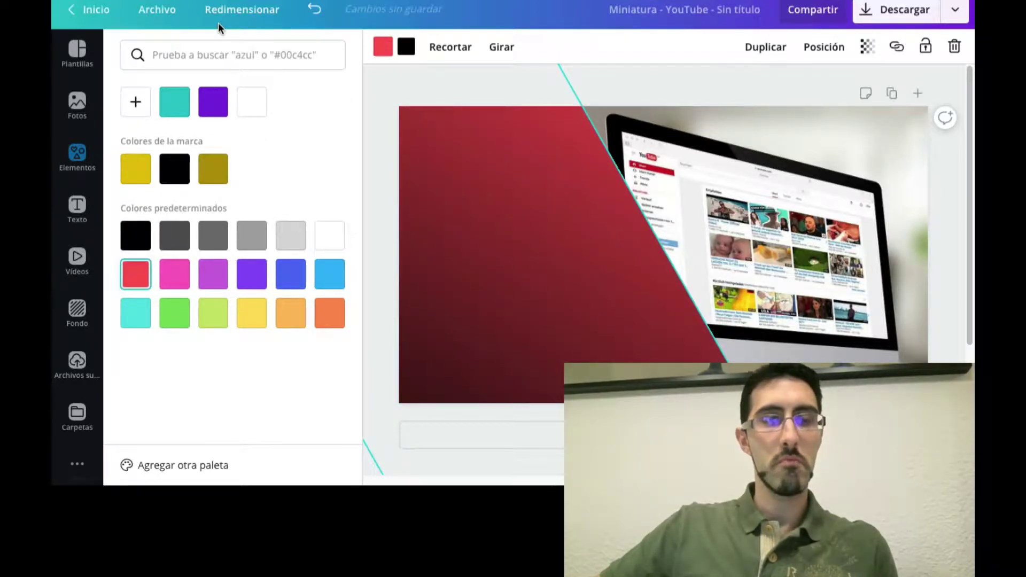
Step: Set the gradient's red end to the custom pure red #ff0000
left_click(135, 102)
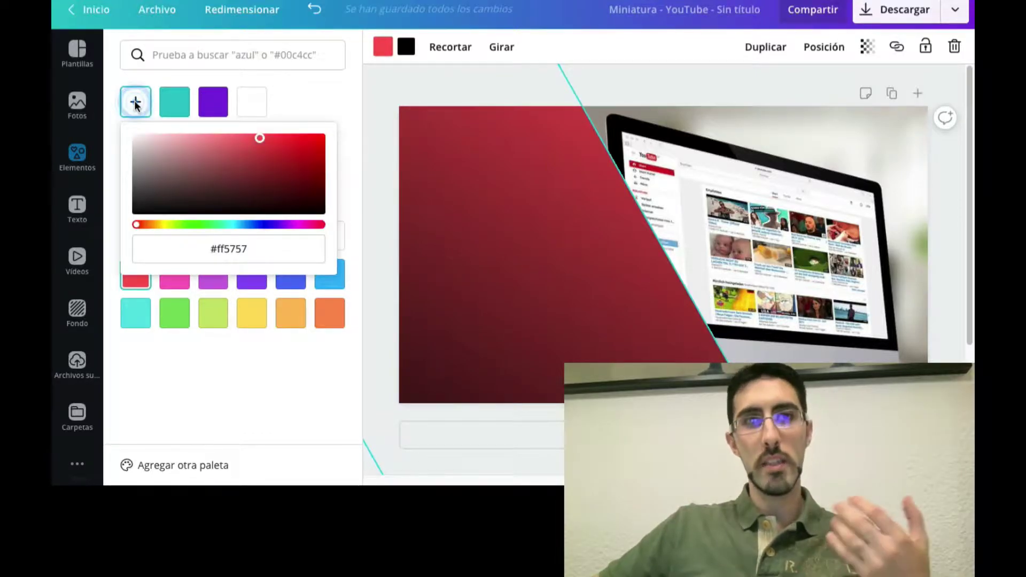
left_click(260, 144)
left_click_drag(317, 135, 328, 131)
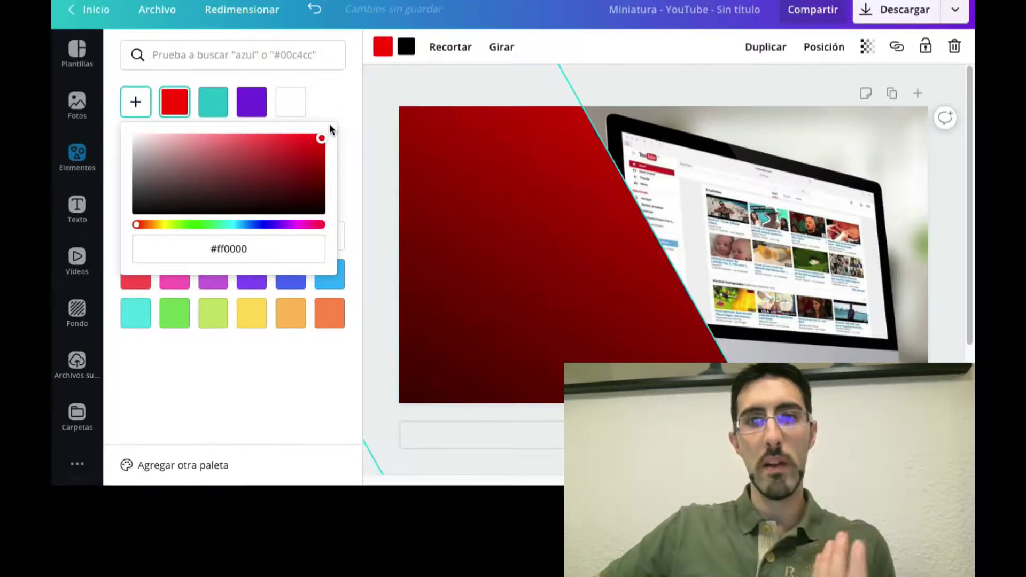
left_click(500, 341)
left_click(460, 328)
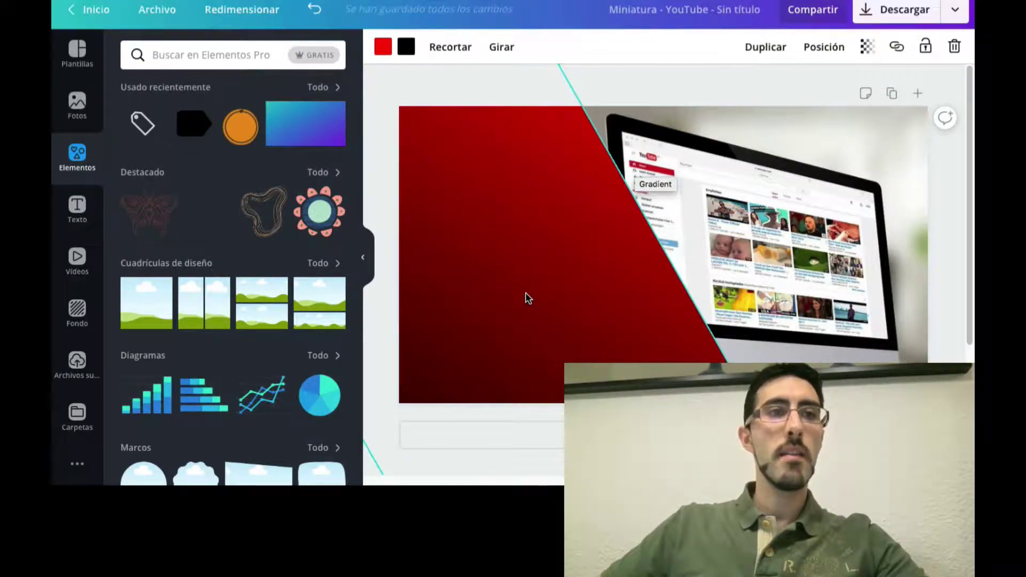
Step: Try the "El arte de la fermentación" text combination on the red area and delete all its text boxes
left_click(77, 207)
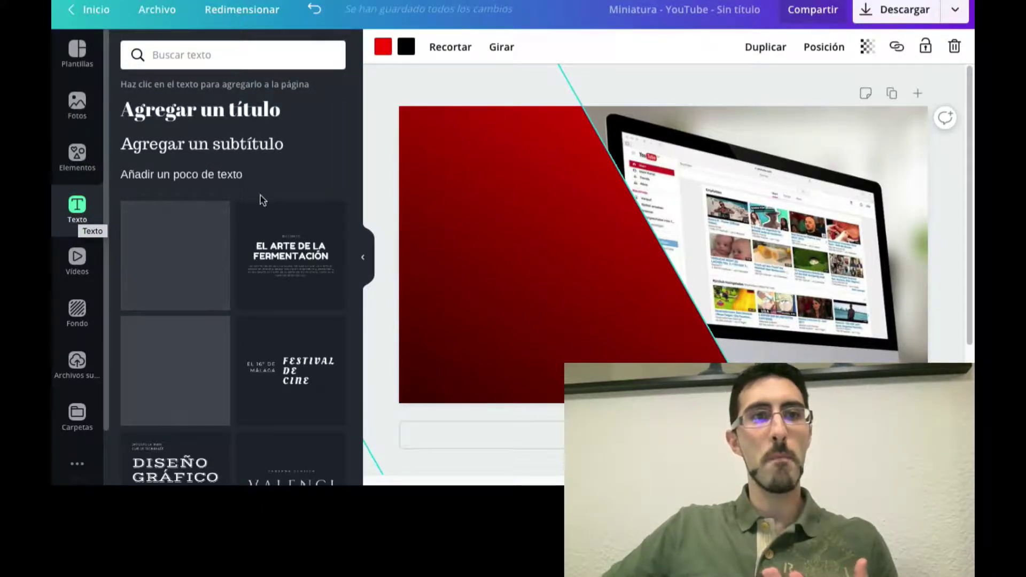
scroll(272, 260, "down", 10)
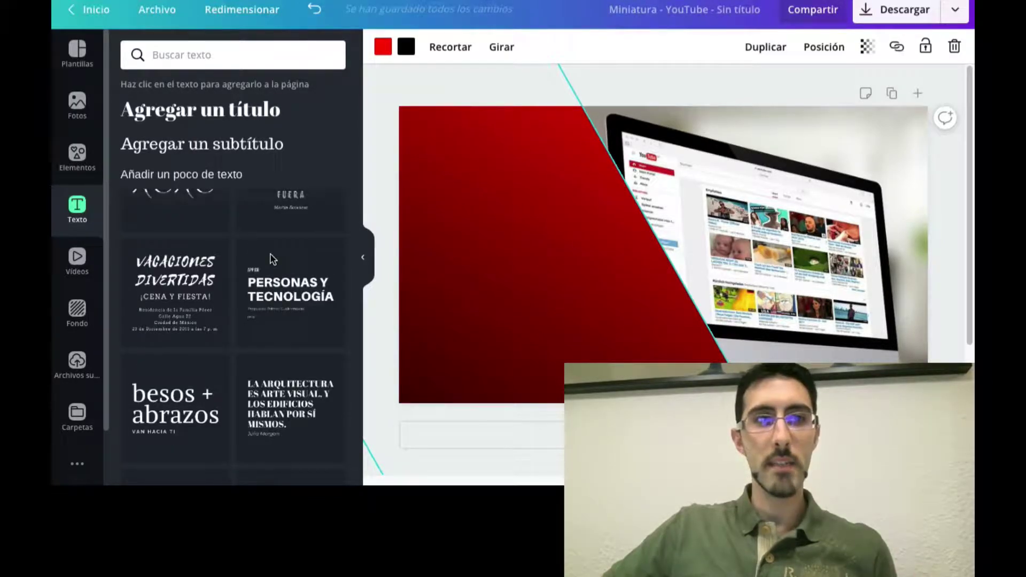
scroll(273, 259, "up", 10)
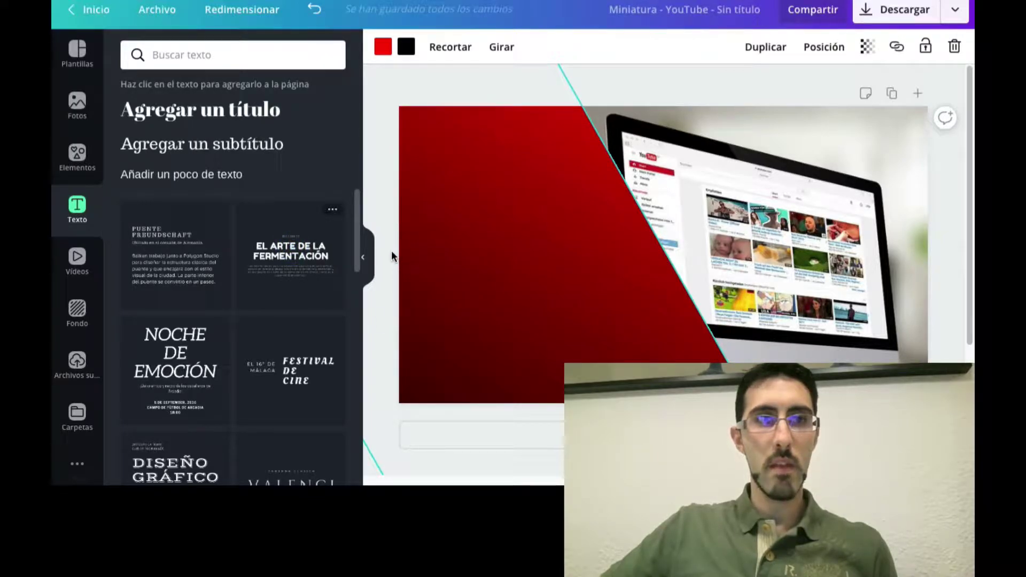
left_click(287, 244)
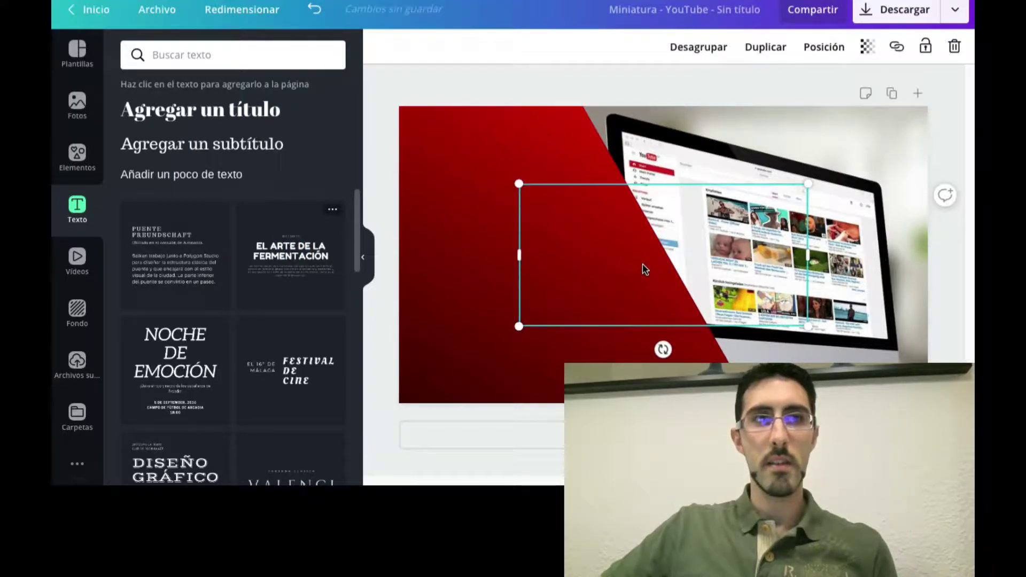
left_click_drag(586, 247, 502, 271)
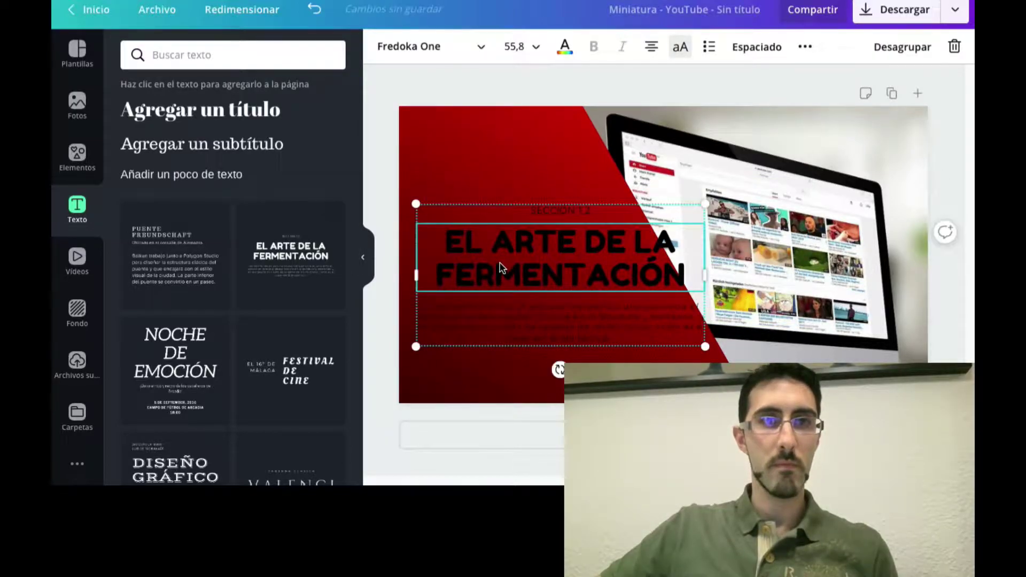
left_click(498, 212)
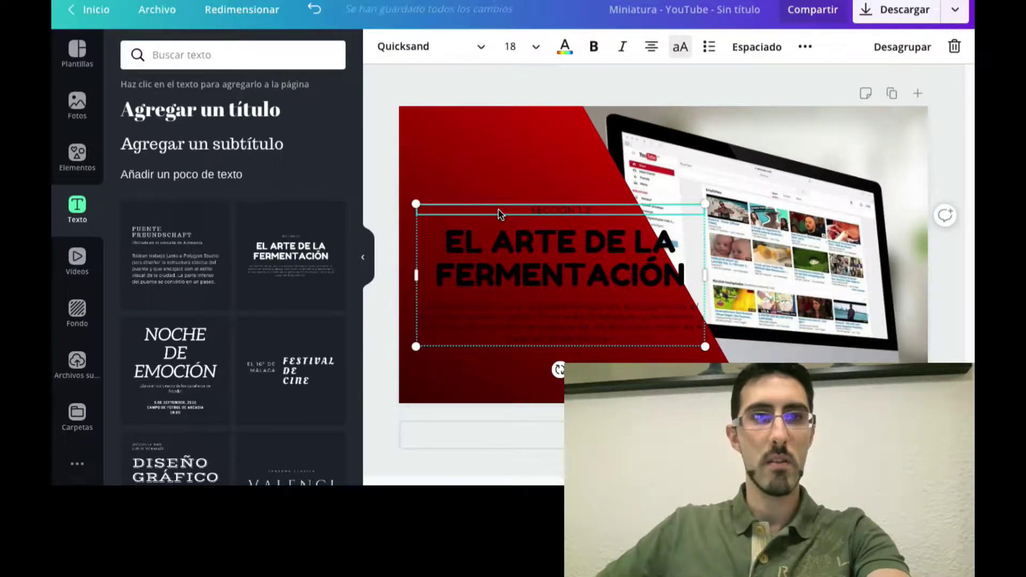
key("Delete")
left_click(469, 254)
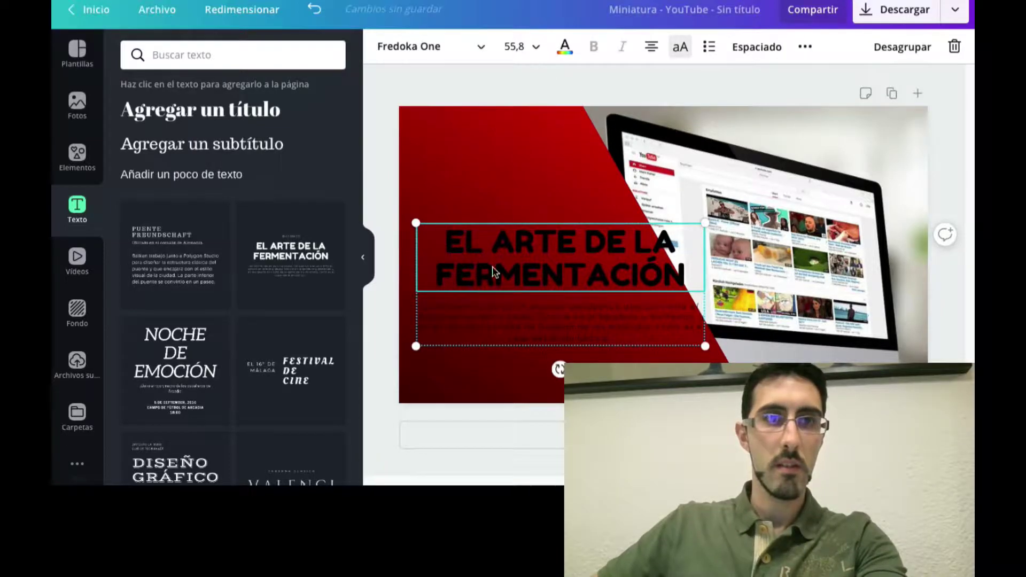
key("Delete")
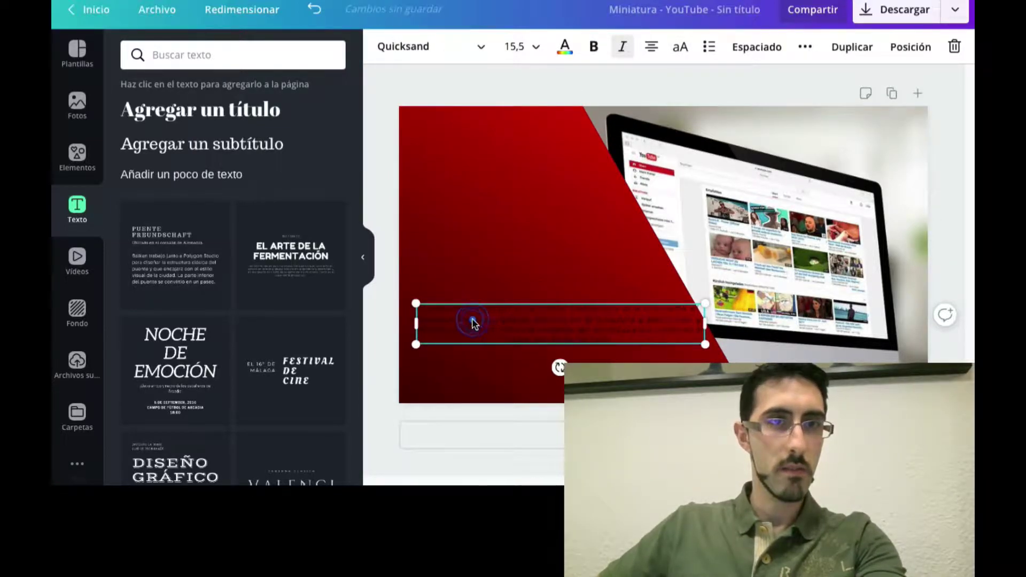
left_click(468, 316)
left_click(466, 316)
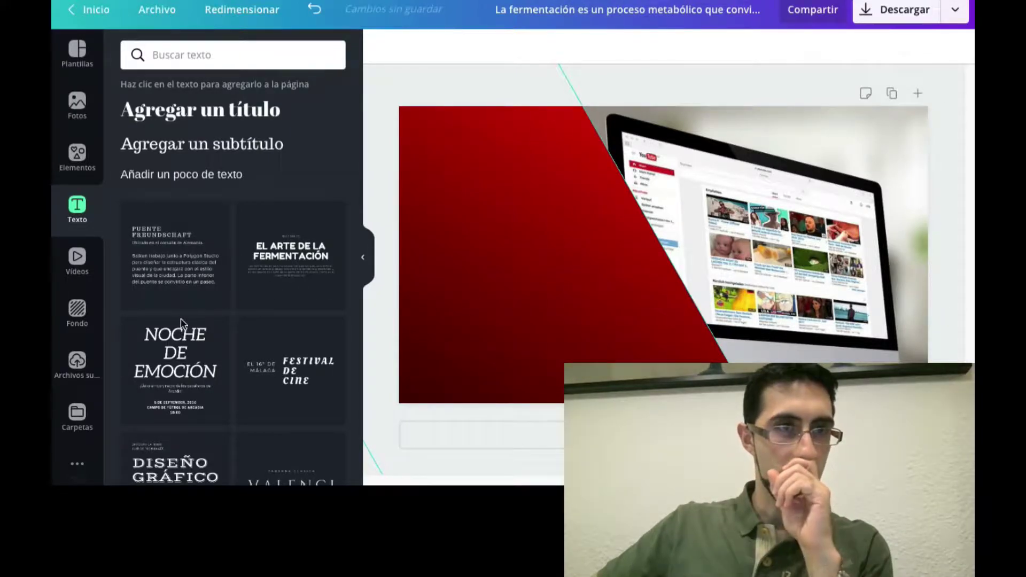
Step: Insert the "Diseño gráfico" text combination and move it onto the red area
scroll(175, 327, "down", 3)
left_click(189, 363)
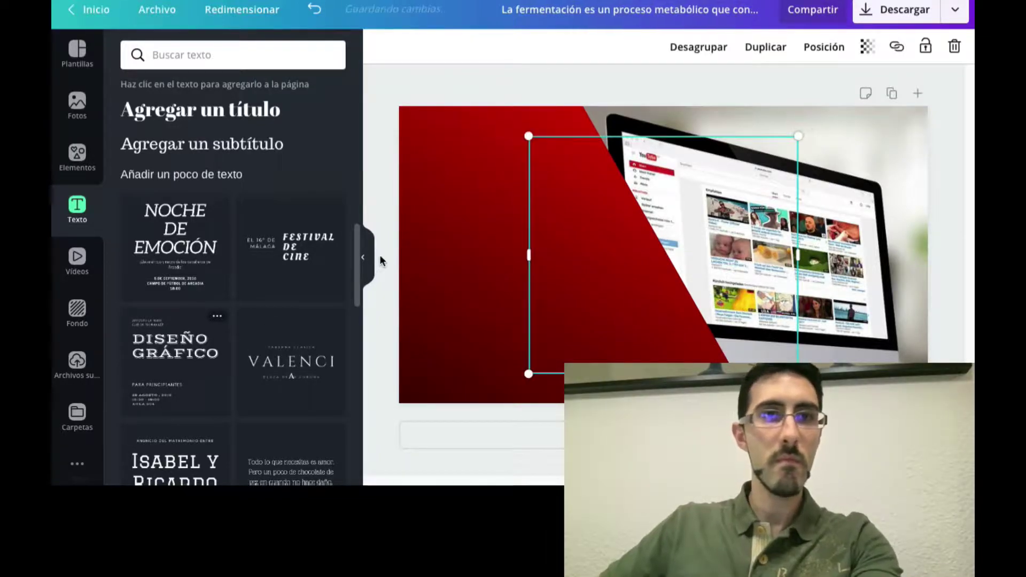
left_click_drag(633, 264, 530, 293)
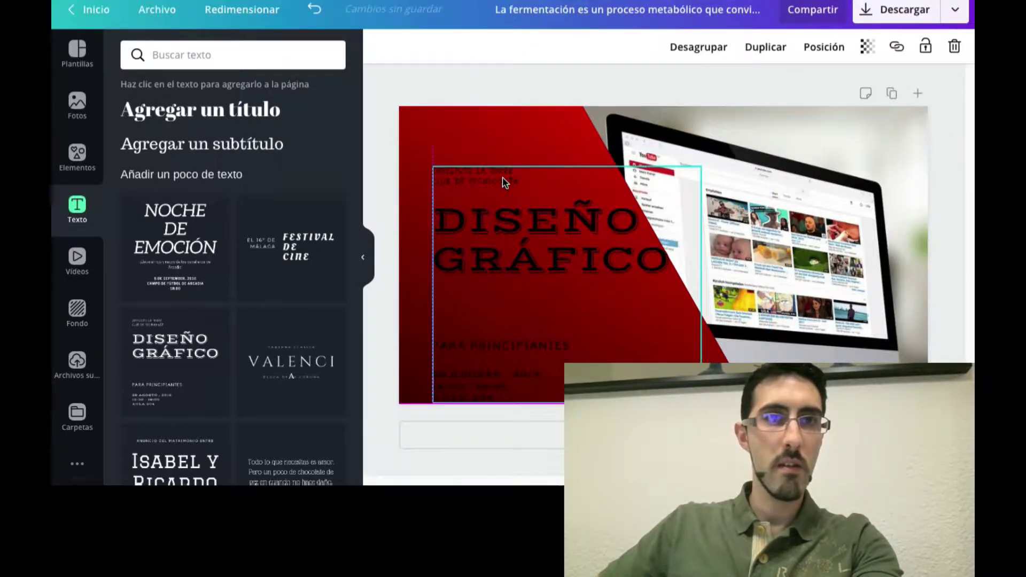
Step: Delete the small text lines above and below the "Diseño gráfico" heading, keeping only the heading
left_click(471, 183)
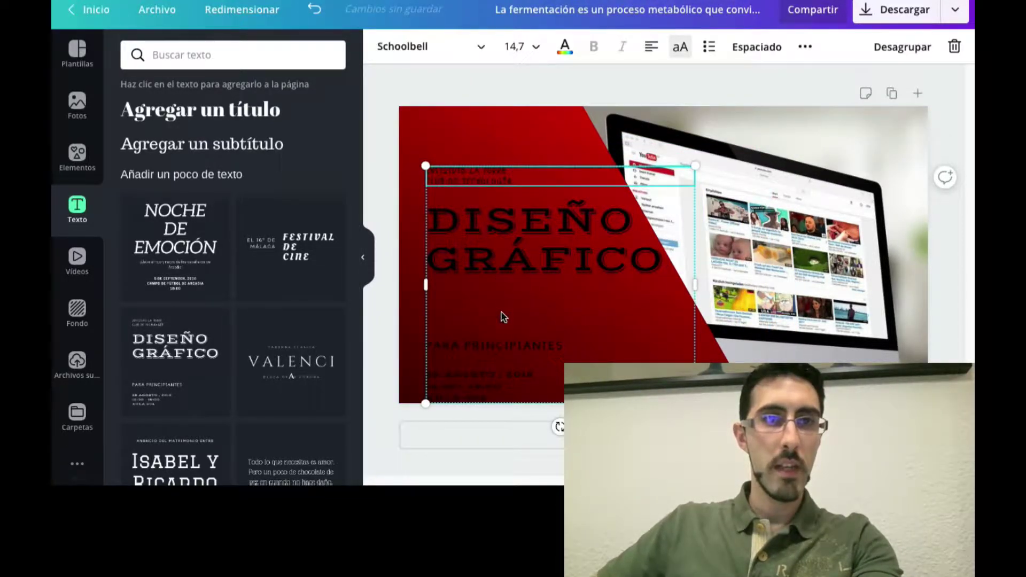
left_click(484, 342)
left_click(482, 342)
left_click(481, 374)
left_click(481, 373)
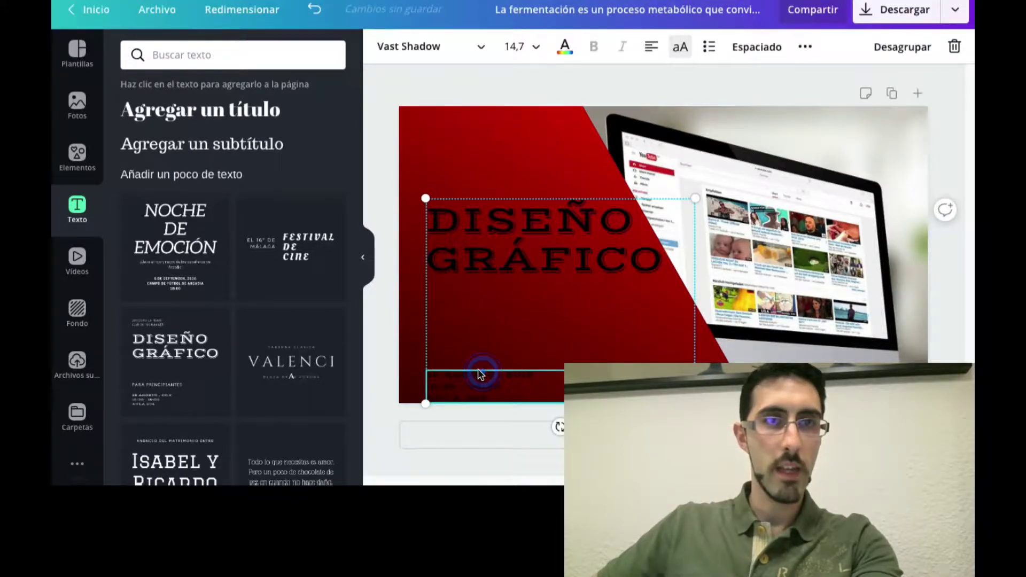
key("Delete")
Step: Move the "Diseño gráfico" heading up on the red area and enlarge it to font size 92.4
left_click_drag(508, 243, 509, 218)
left_click_drag(682, 207, 621, 216)
left_click_drag(620, 325, 692, 381)
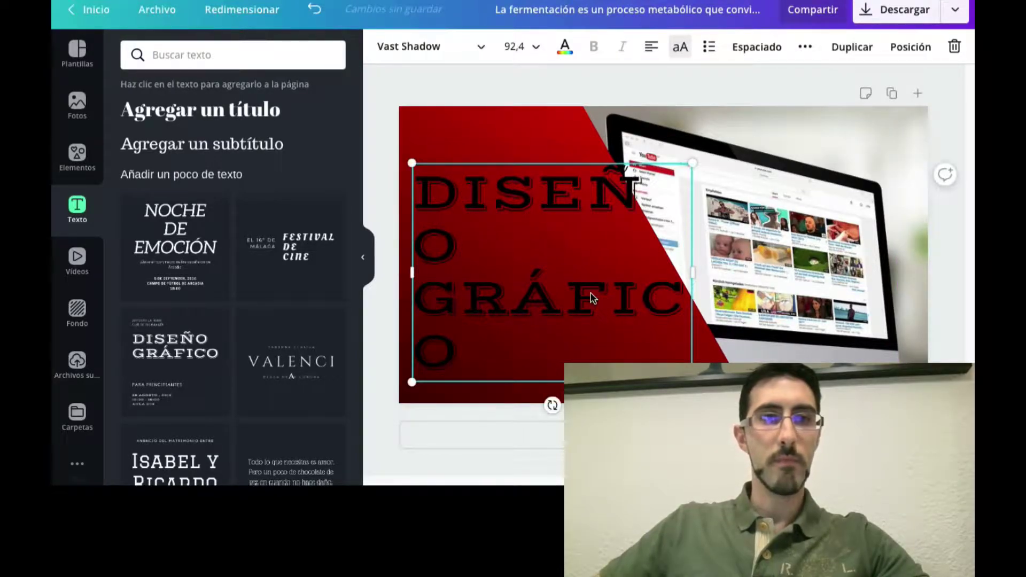
Step: Replace the heading's text with "YOUTUBE THUMBNAIL IN 5 MINUTES" and widen its text box so "YOUTUBE" fits on one line
double_click(593, 298)
left_click(492, 337)
double_click(480, 356)
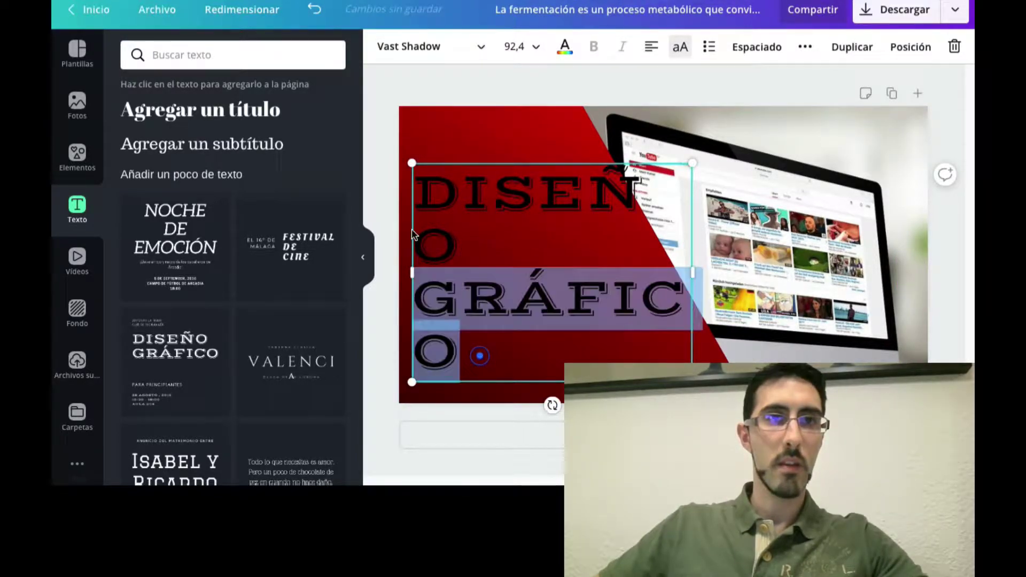
left_click_drag(479, 356, 418, 199)
type("YOU")
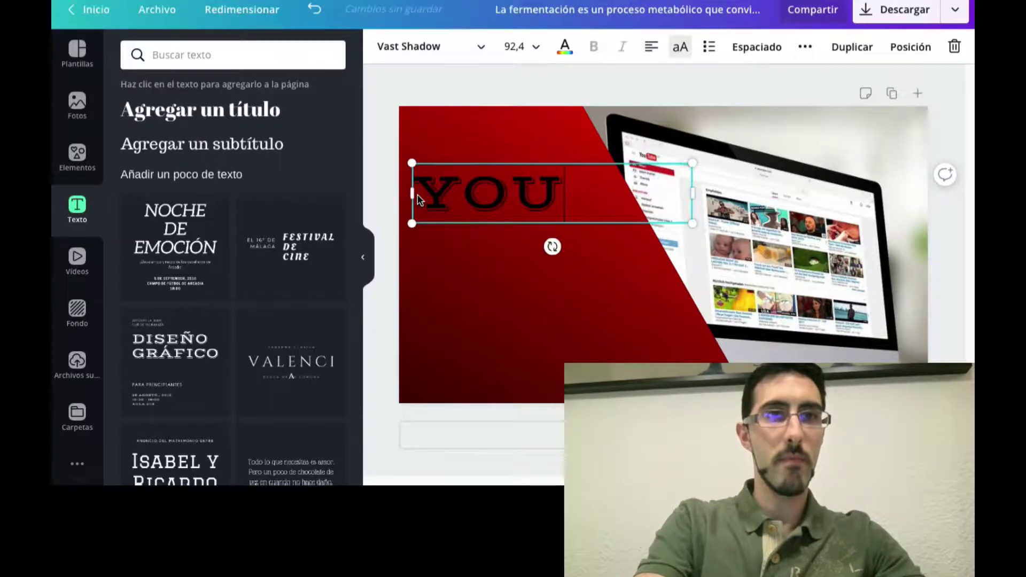
type("TU")
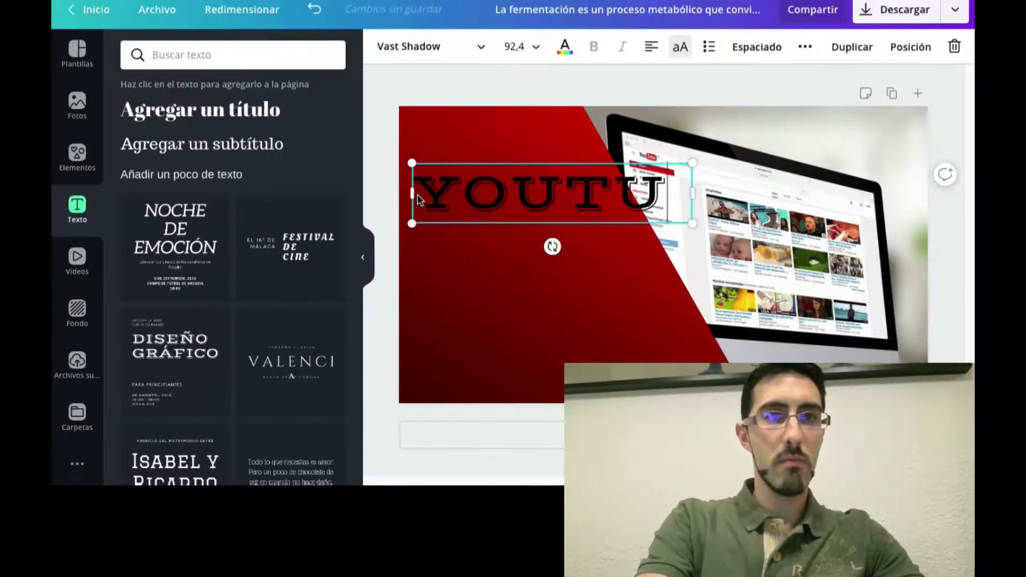
type("BE TUB")
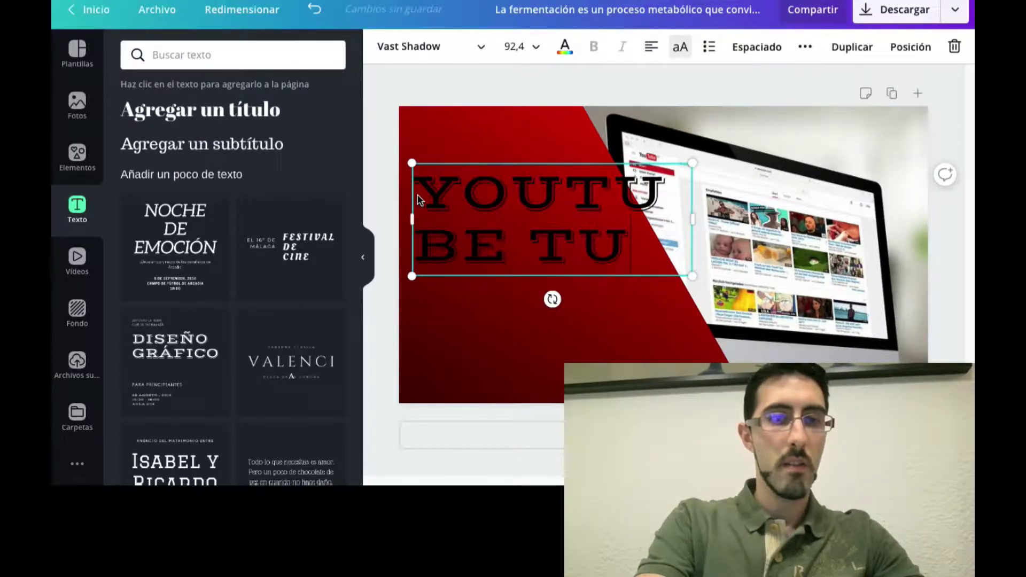
key("BackSpace")
key("BackSpace")
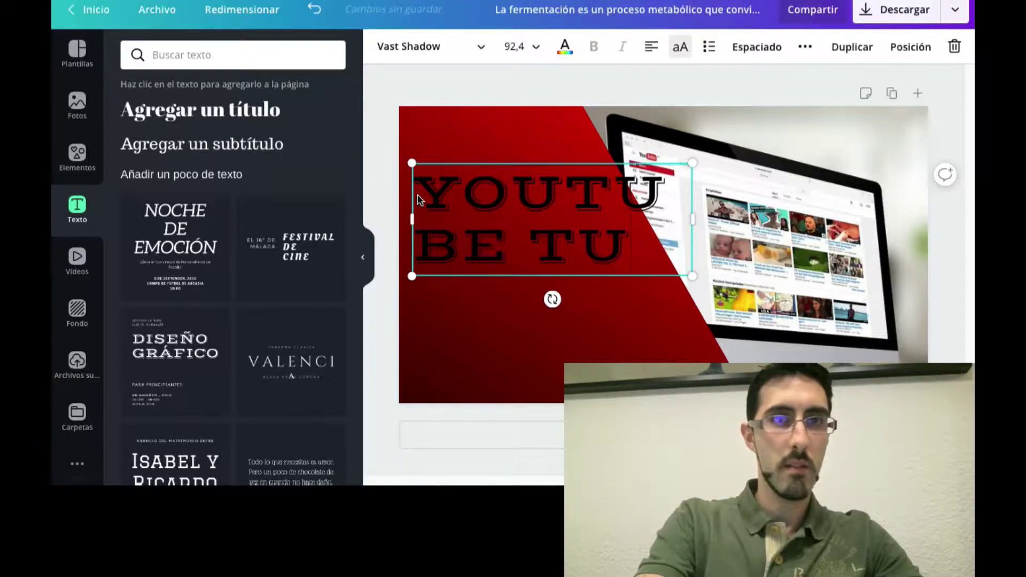
type("HUM")
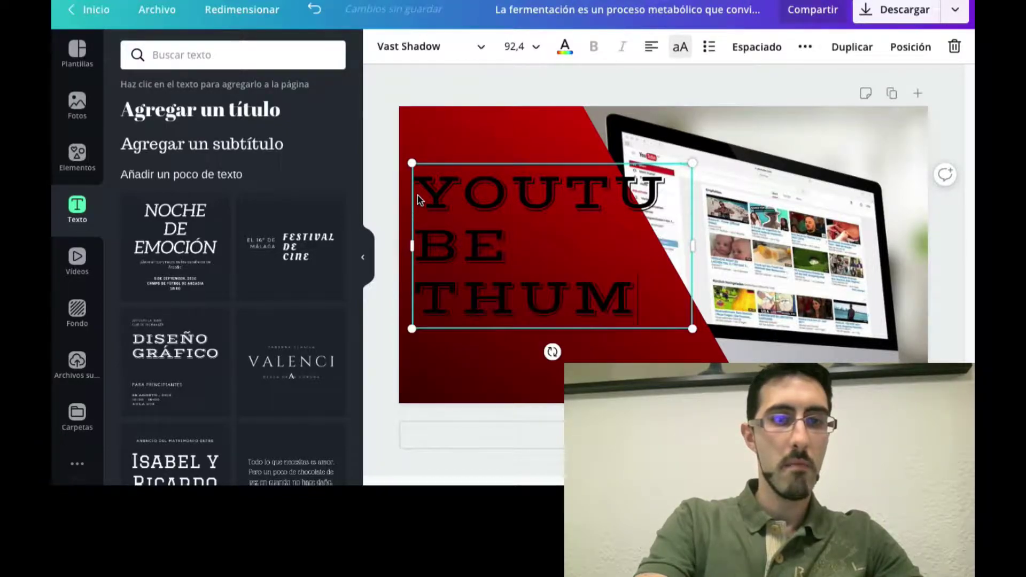
type("BNAIL. IN 5")
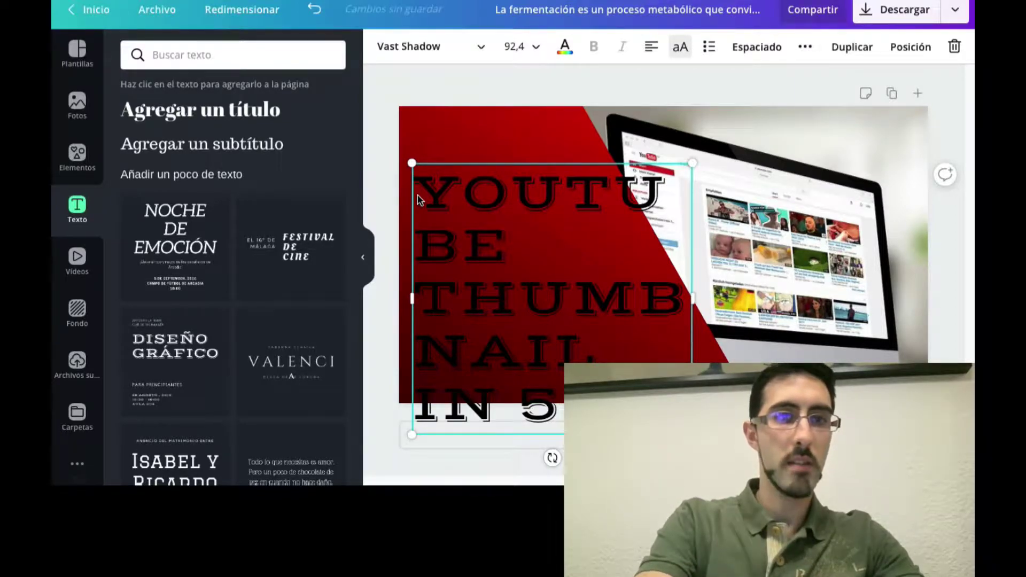
type(" MINUTES")
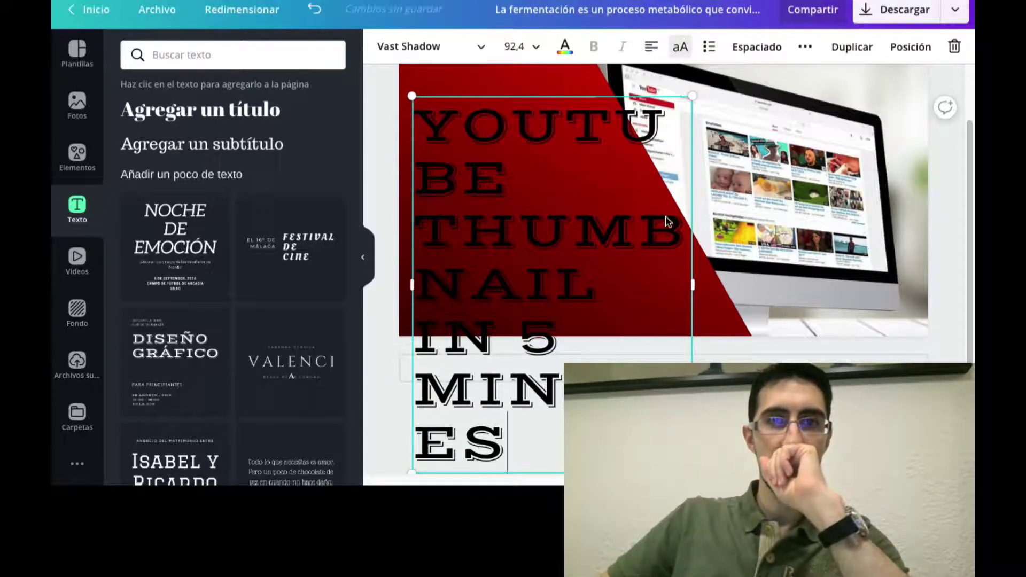
left_click_drag(707, 287, 826, 273)
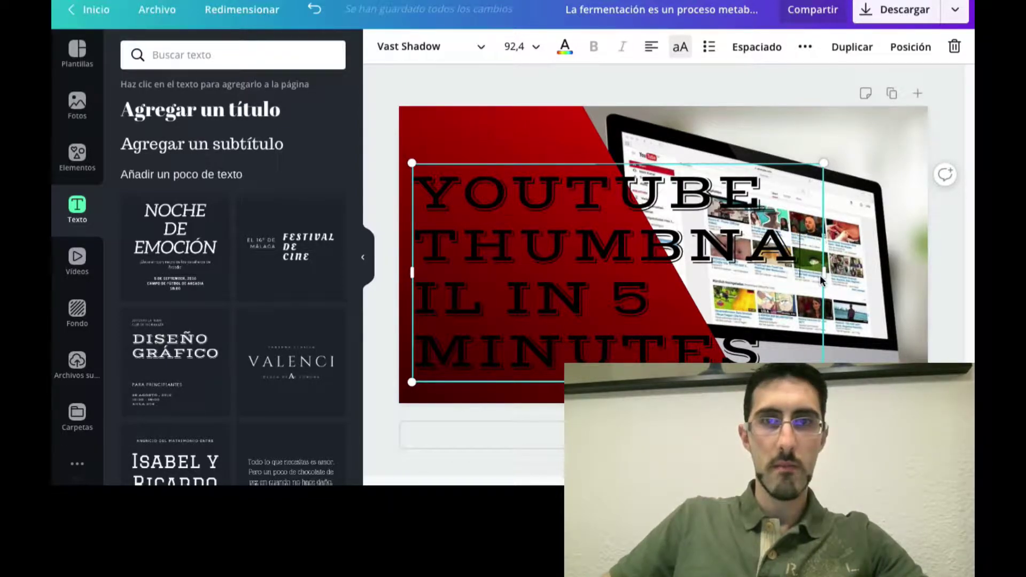
Step: Widen the heading's text box so "THUMBNAIL" fits on one line, and reduce the font size to 36
left_click_drag(824, 274, 907, 270)
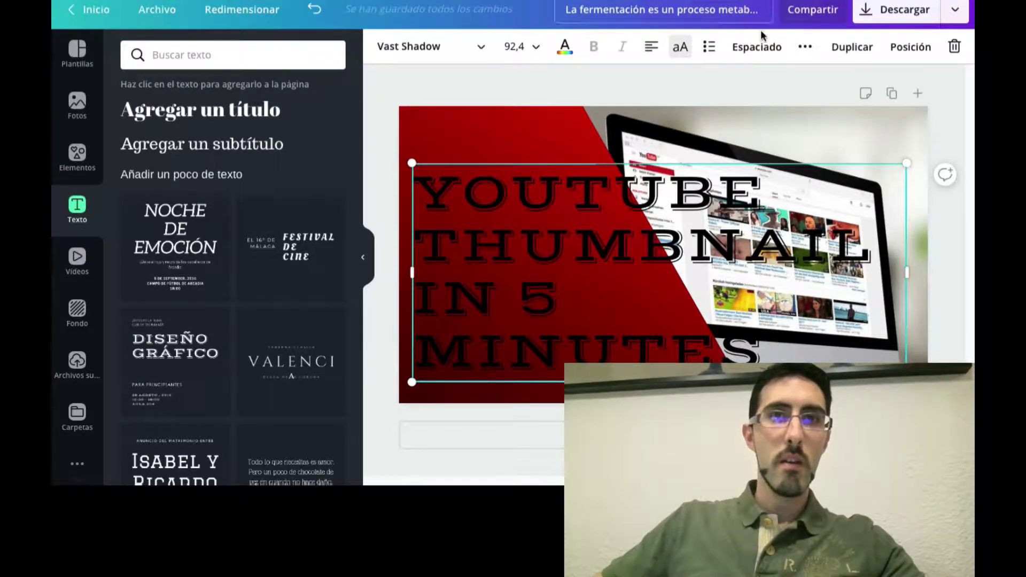
left_click(778, 52)
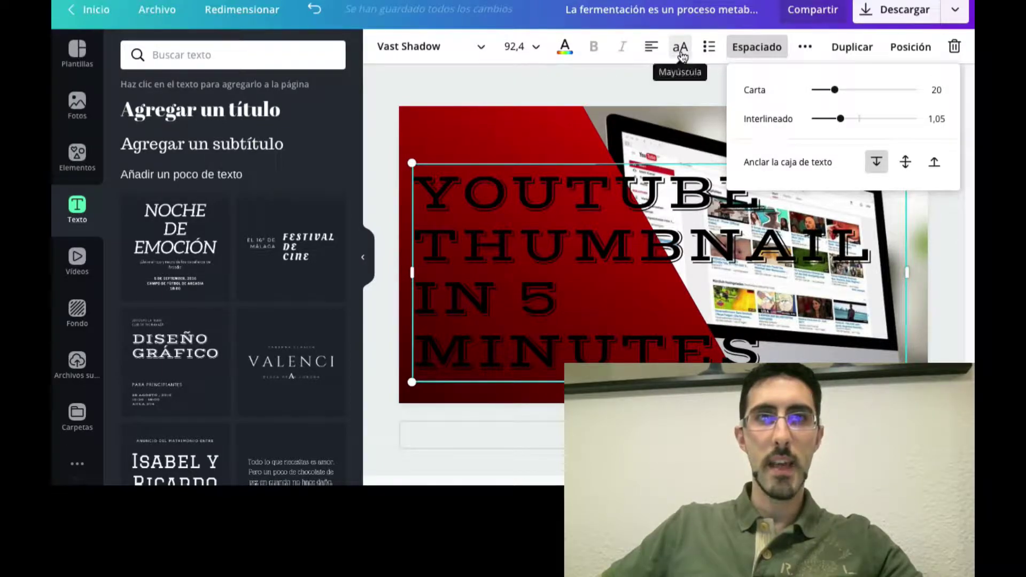
left_click(516, 45)
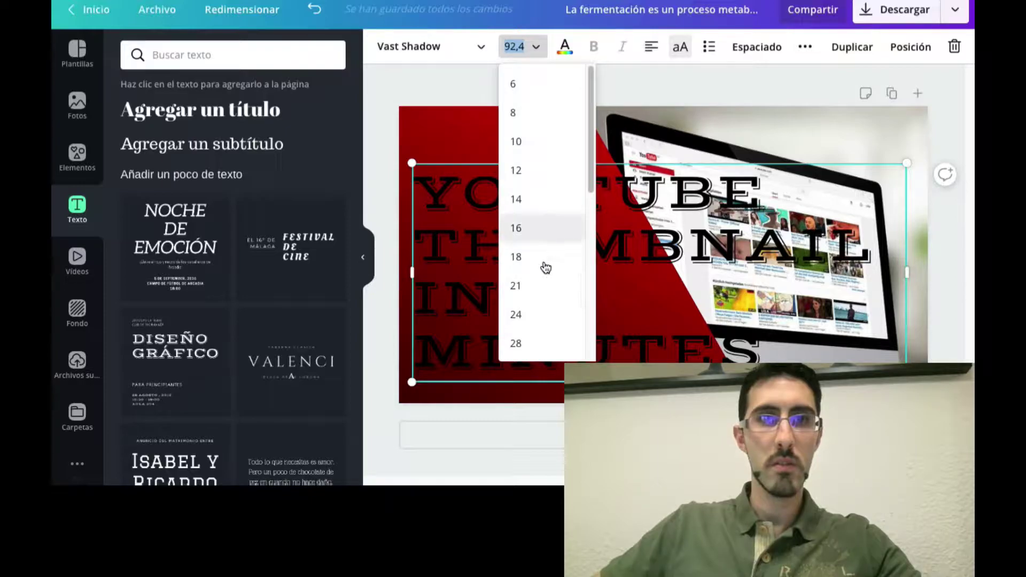
left_click(516, 286)
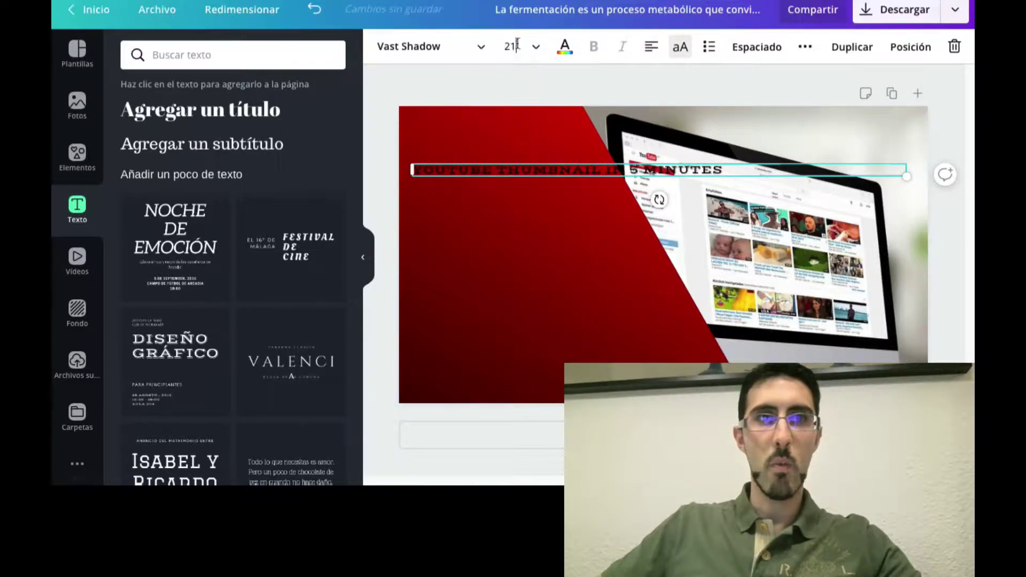
left_click(517, 45)
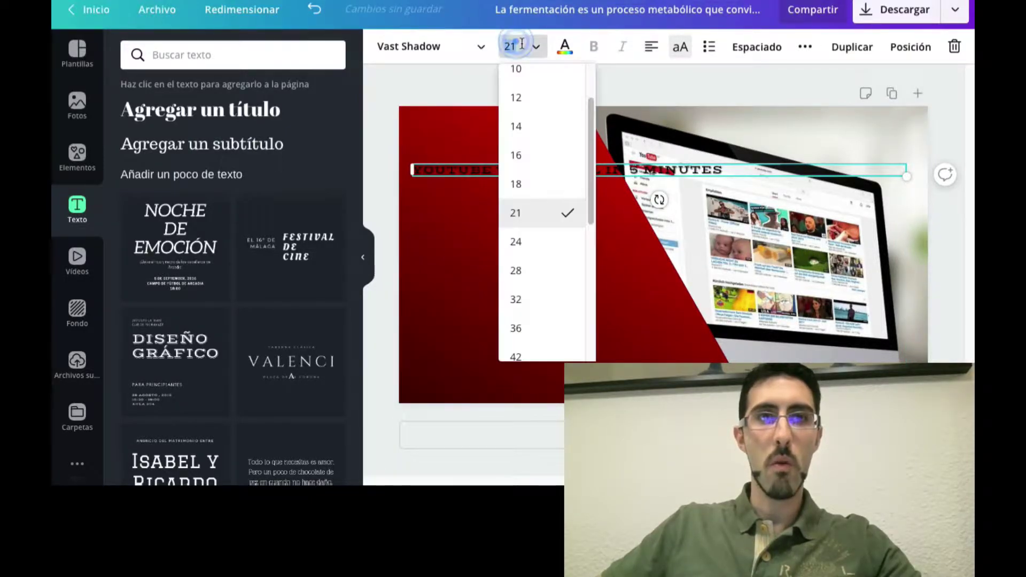
left_click(533, 331)
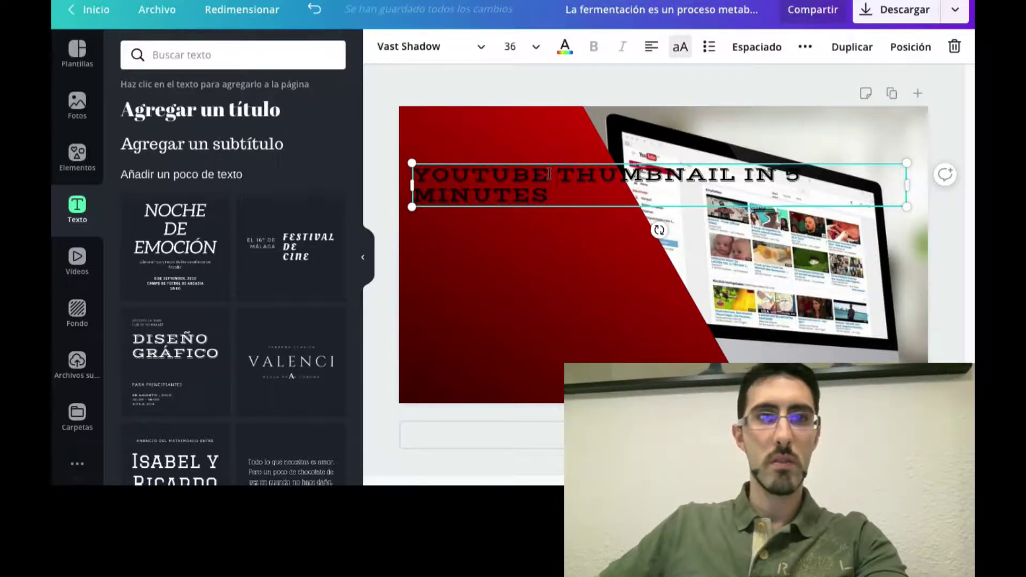
Step: Break the heading into the lines "YOUTUBE", "THUMBNAIL" and "IN 5 MINUTES", and narrow its text box to fit the text
key("Return")
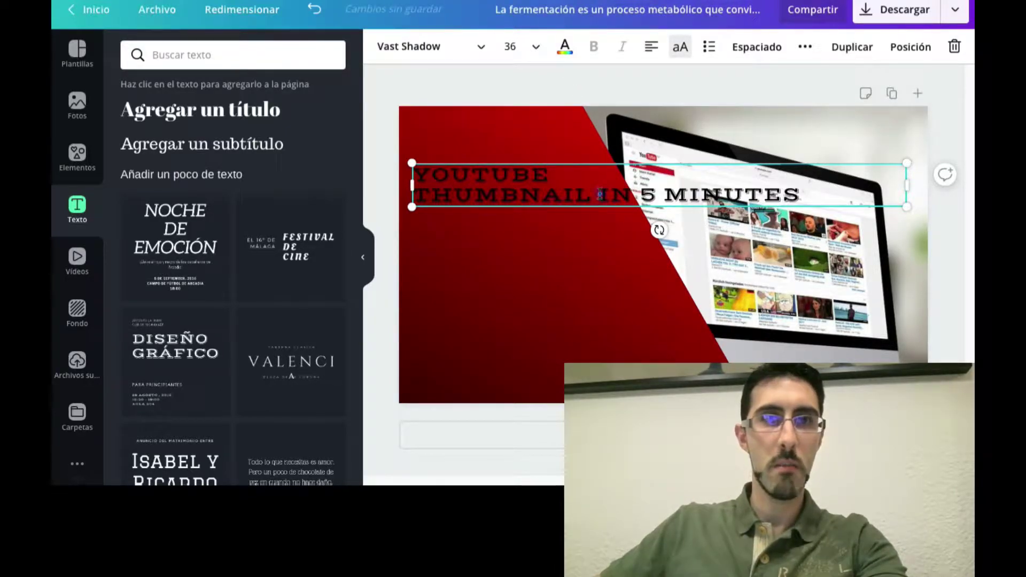
key("Return")
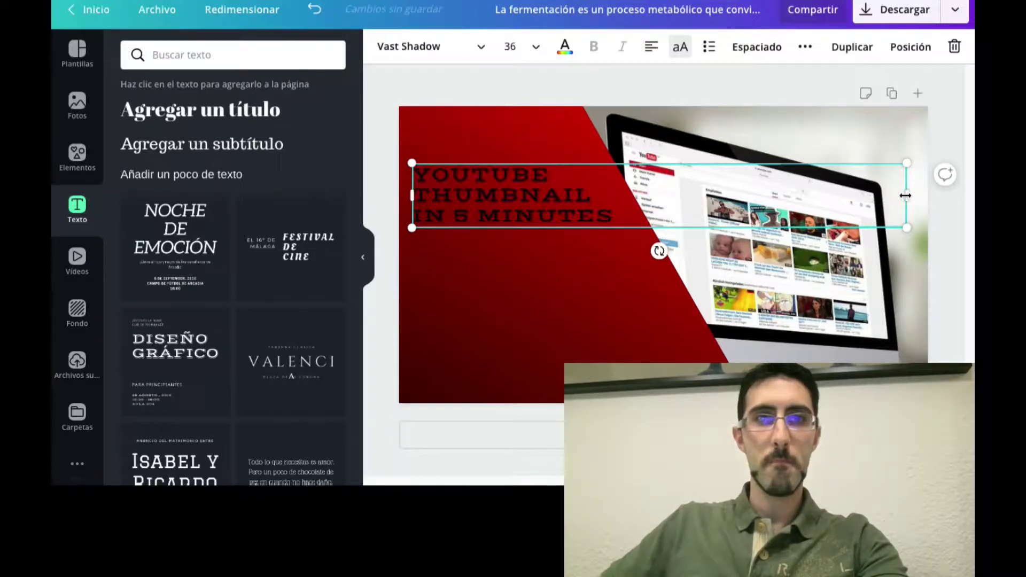
left_click_drag(905, 196, 624, 206)
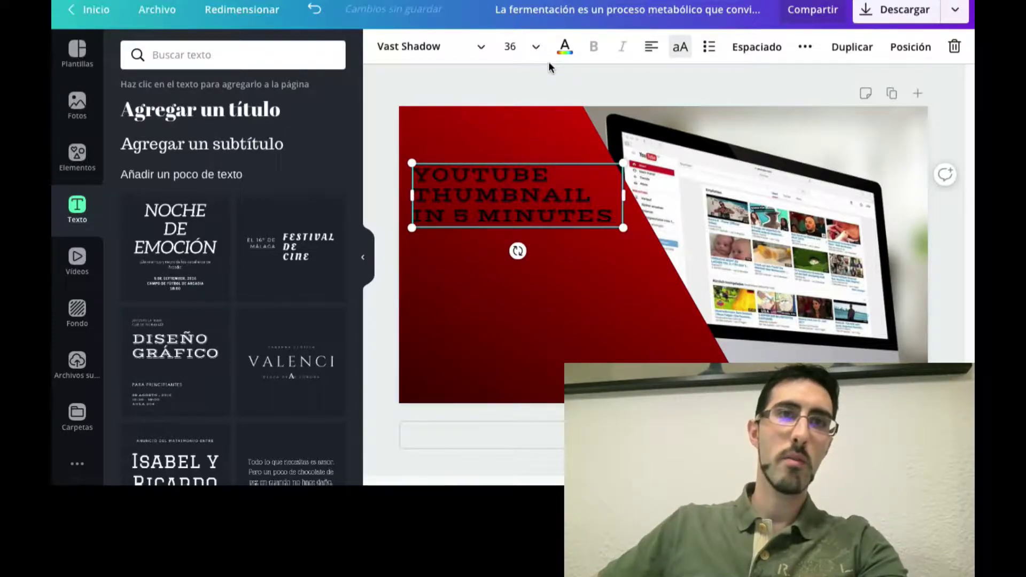
Step: Set the font size of the whole heading to 64
left_click(523, 46)
left_click(518, 327)
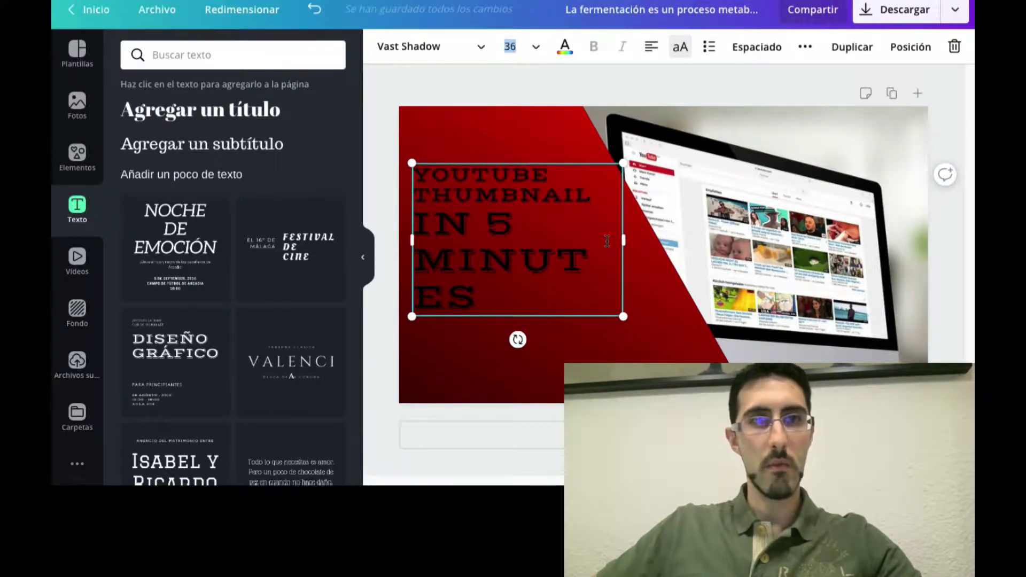
left_click(544, 316)
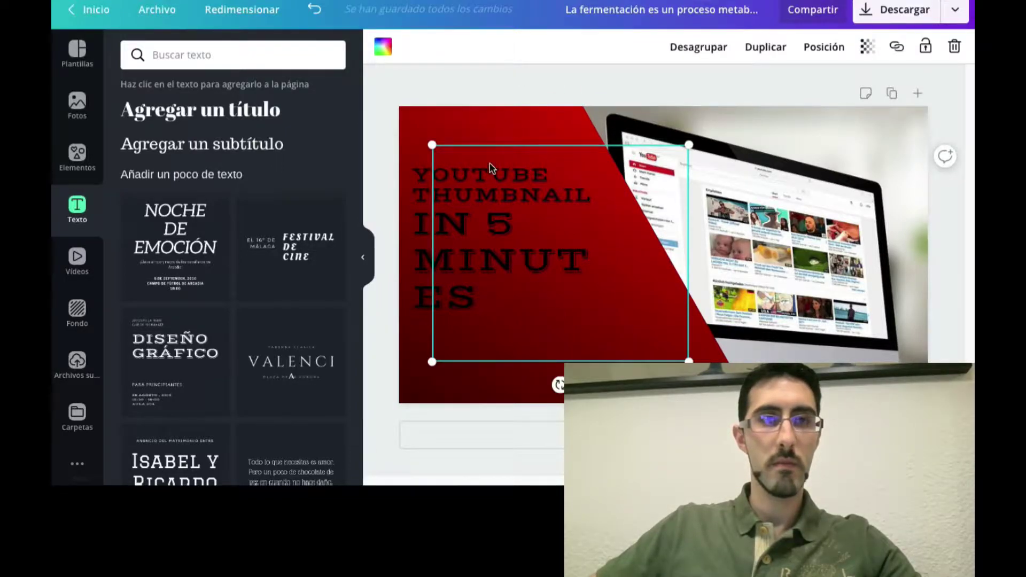
left_click(470, 195)
left_click(511, 46)
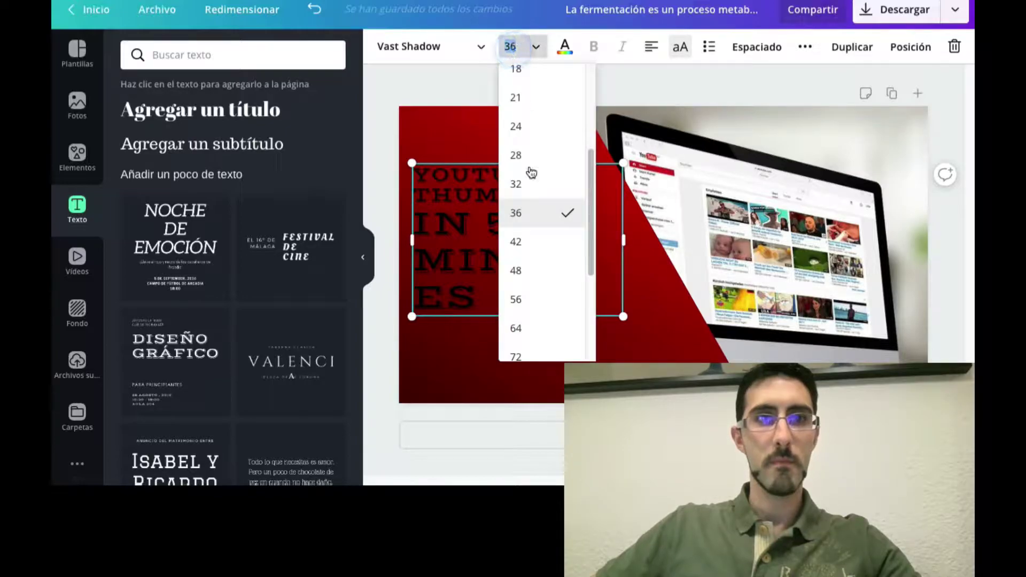
left_click(516, 329)
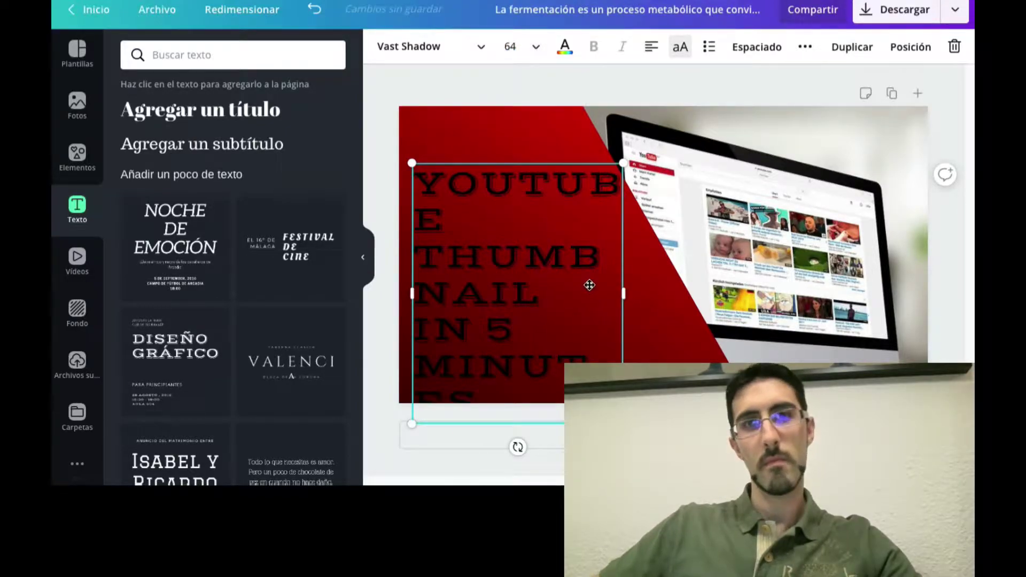
Step: Widen the heading's text box to about 907 so "IN 5 MINUTES" fits on one line, and move it slightly down
left_click_drag(623, 296, 741, 294)
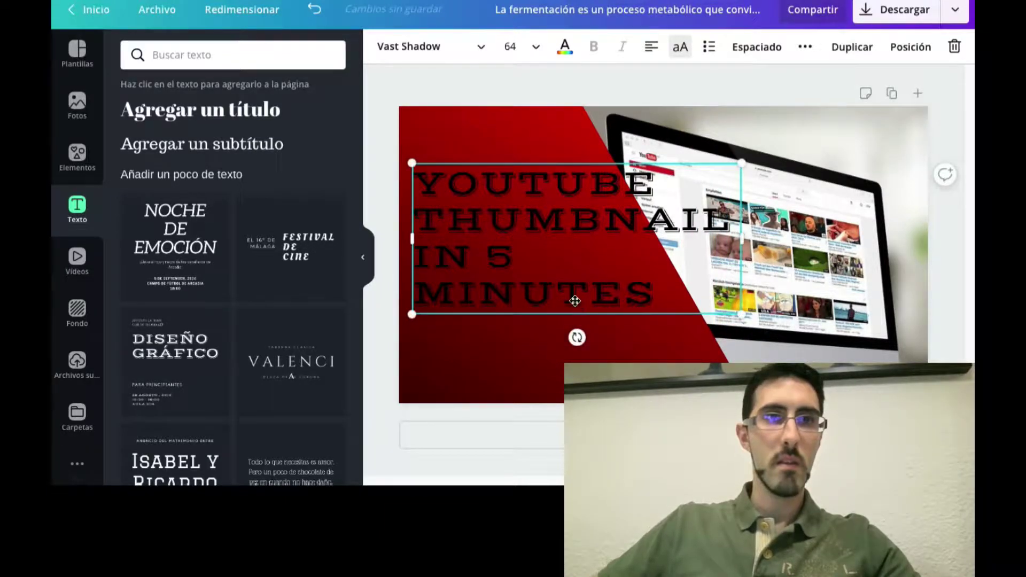
mouse_move(487, 208)
left_mouse_down()
mouse_move(492, 282)
mouse_move(488, 228)
left_mouse_up()
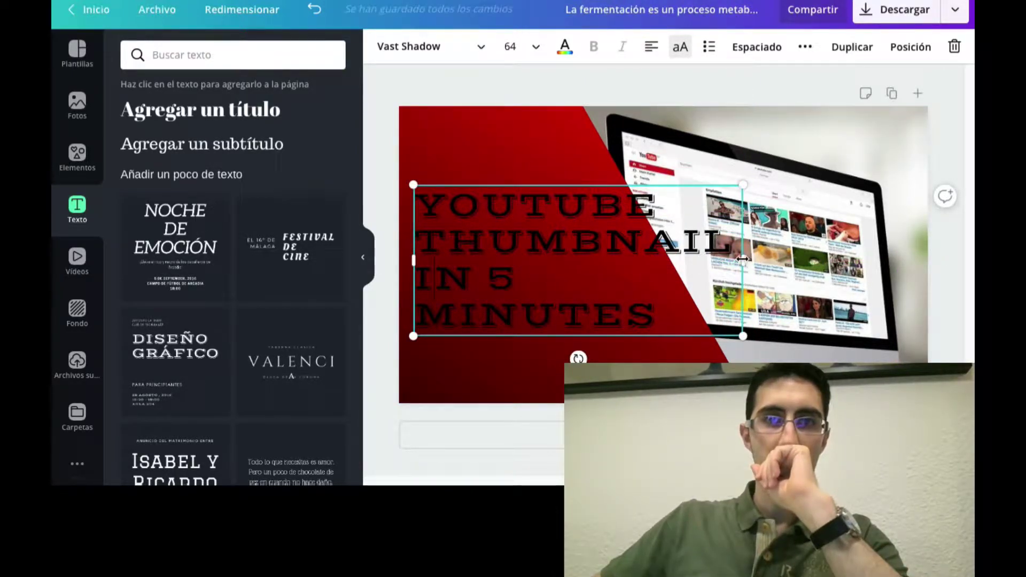
left_click_drag(743, 259, 788, 258)
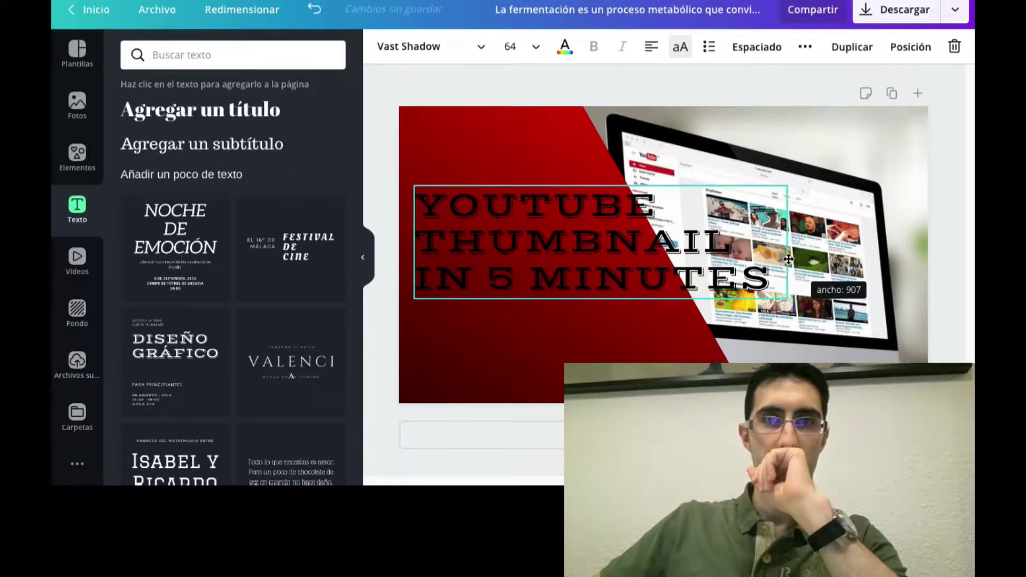
Step: Increase the line spacing of the entire three-line heading to 2.45
left_click(757, 47)
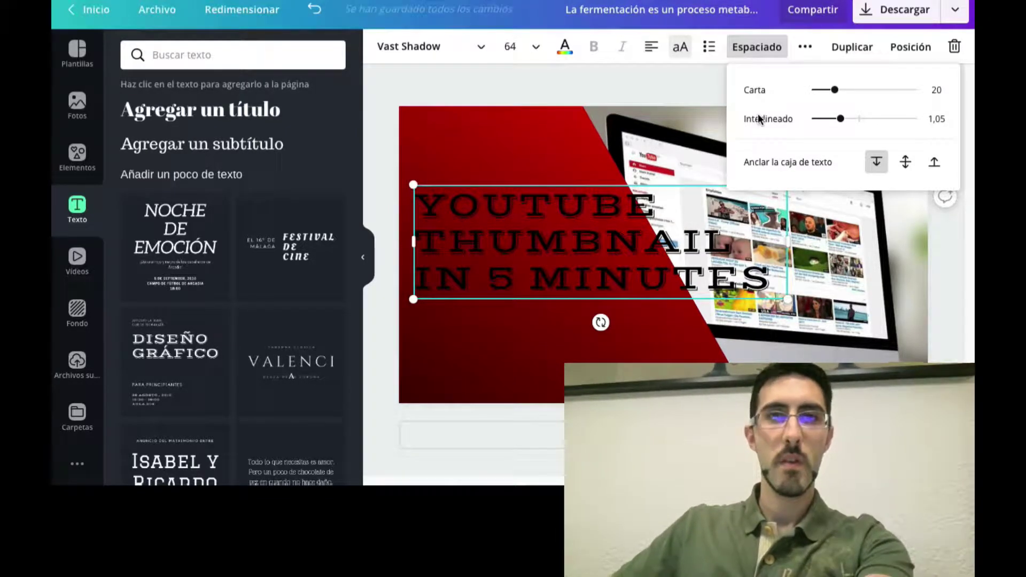
left_click_drag(849, 122, 867, 122)
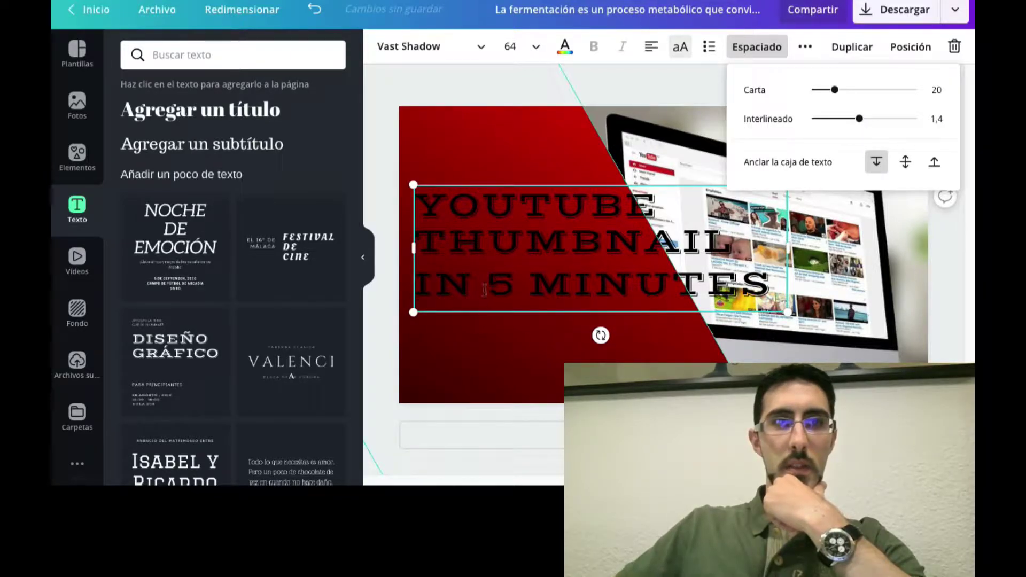
left_click(488, 206)
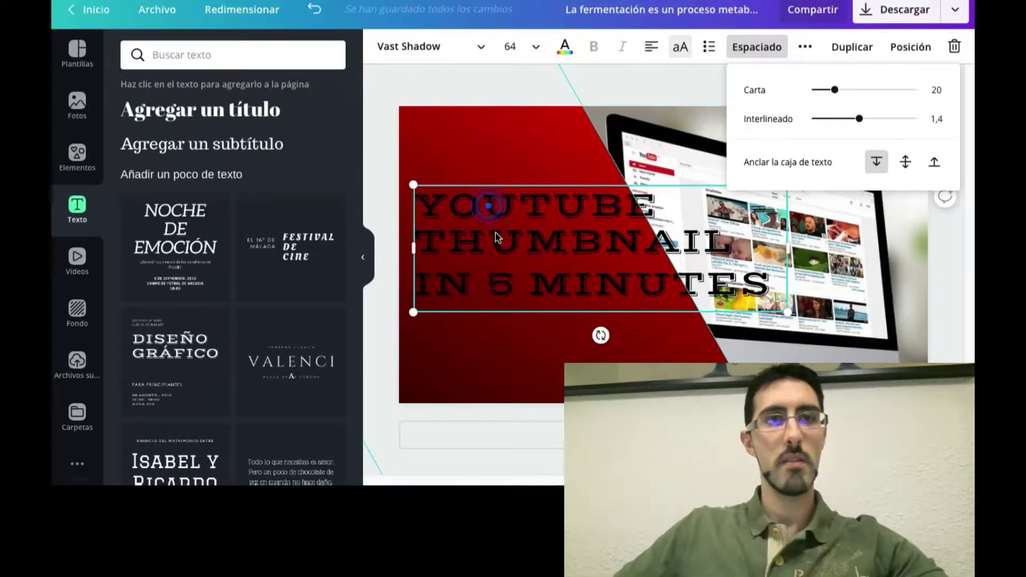
left_click(582, 280)
left_click(580, 280)
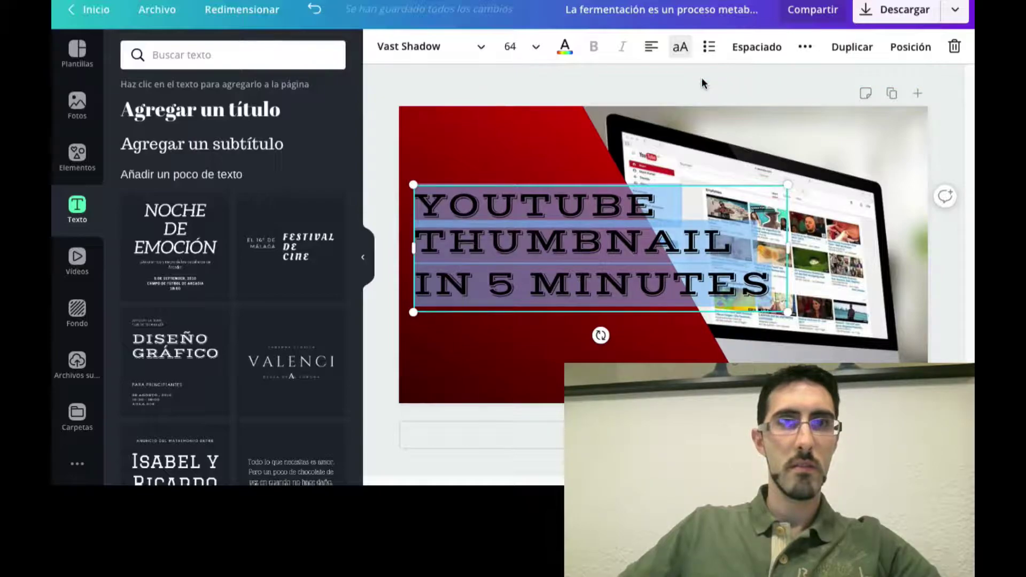
left_click(757, 47)
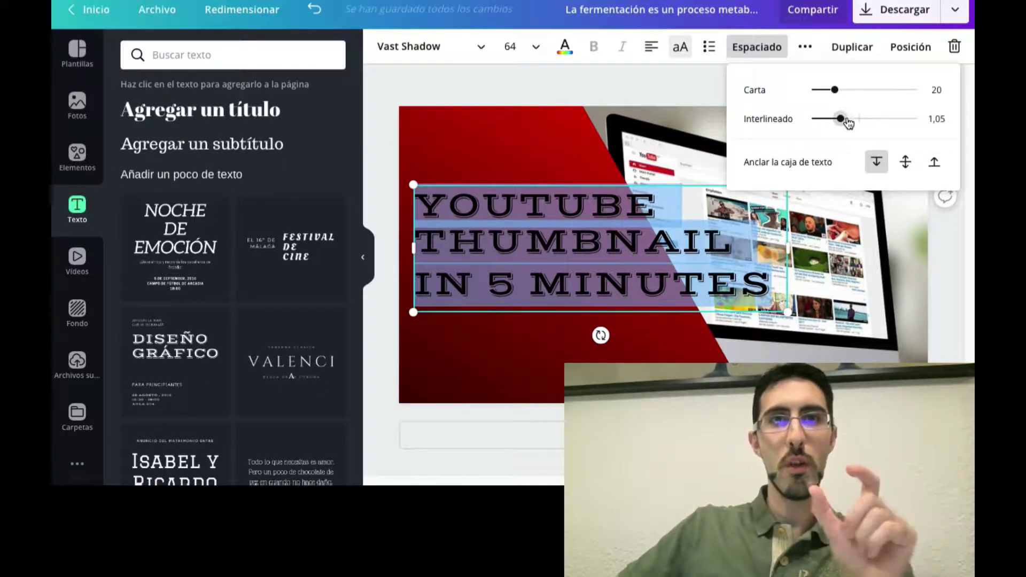
left_click_drag(850, 122, 918, 115)
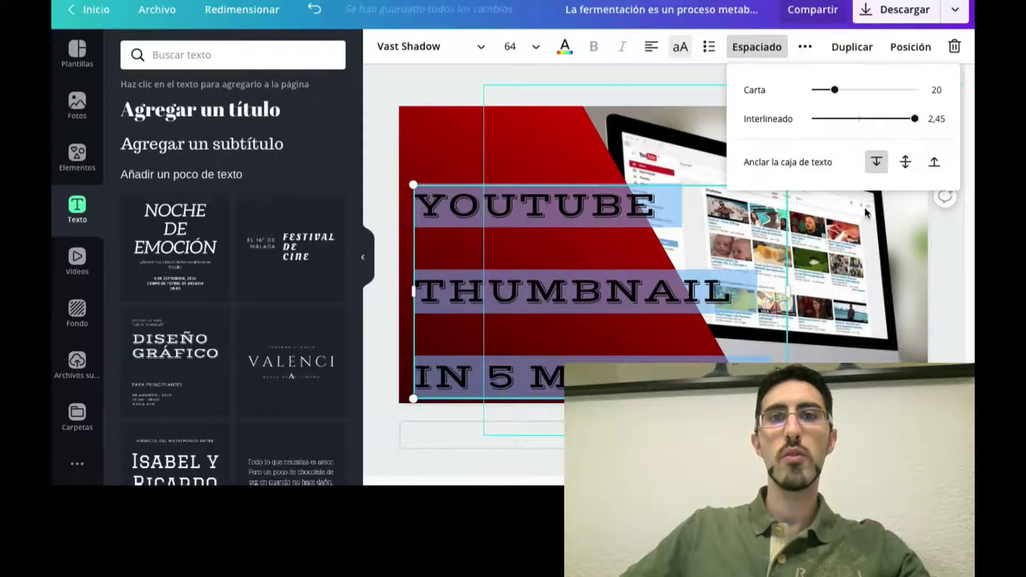
Step: Anchor the heading's text box at its bottom and set the line spacing to 2.5
left_click(934, 162)
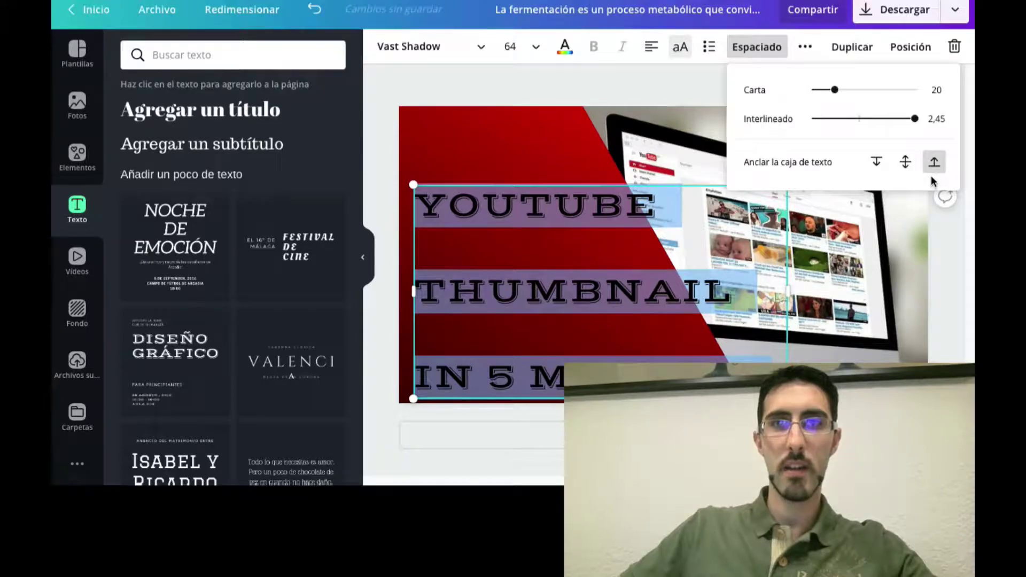
mouse_move(923, 120)
left_mouse_down()
mouse_move(825, 128)
mouse_move(926, 122)
left_mouse_up()
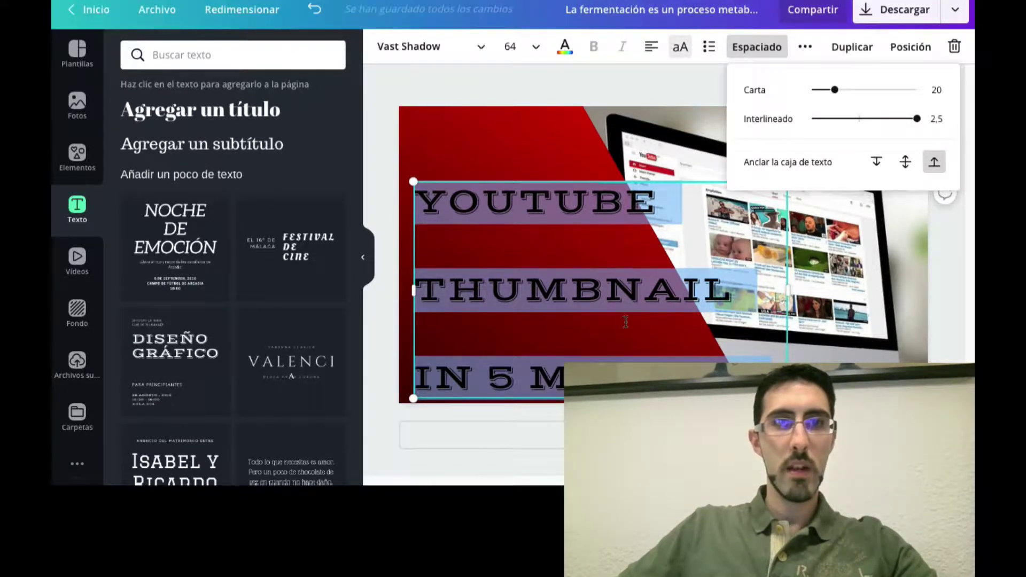
left_click(597, 310)
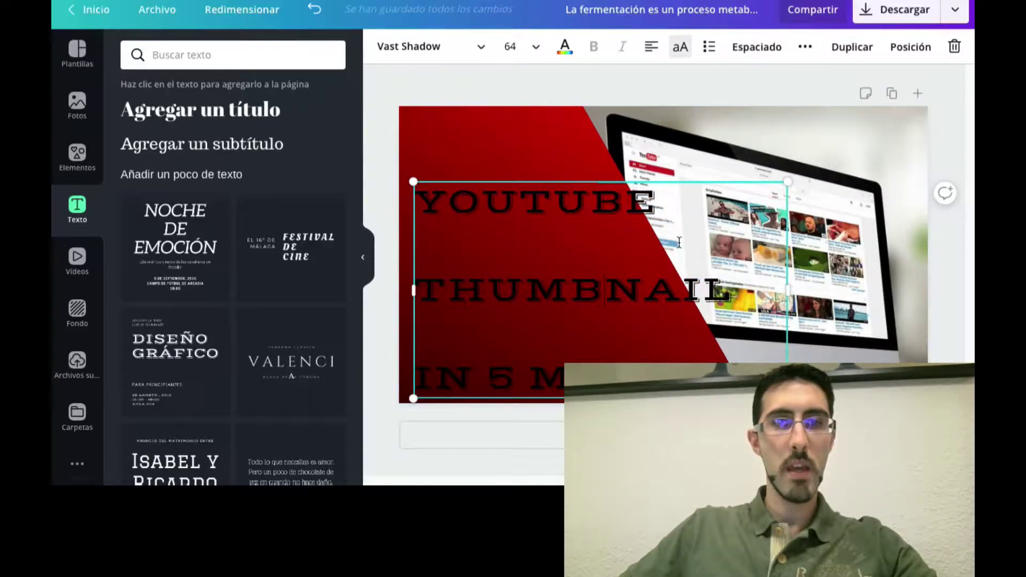
Step: Delete the word "YOUTUBE" and its empty line from the heading, keeping "THUMBNAIL" and "IN 5 MINUTES"
left_click(669, 195)
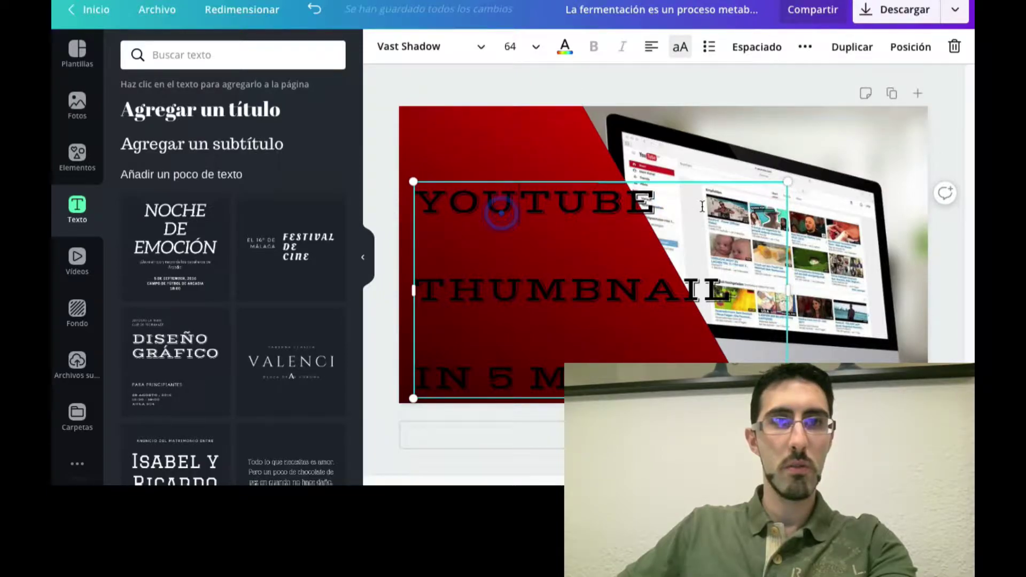
left_click_drag(699, 203, 419, 203)
key("BackSpace")
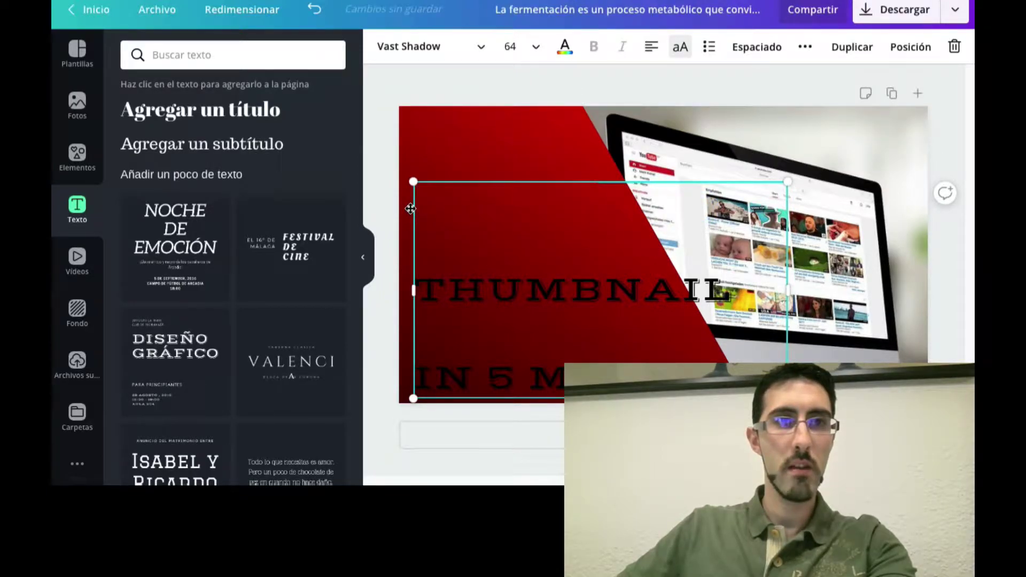
key("Delete")
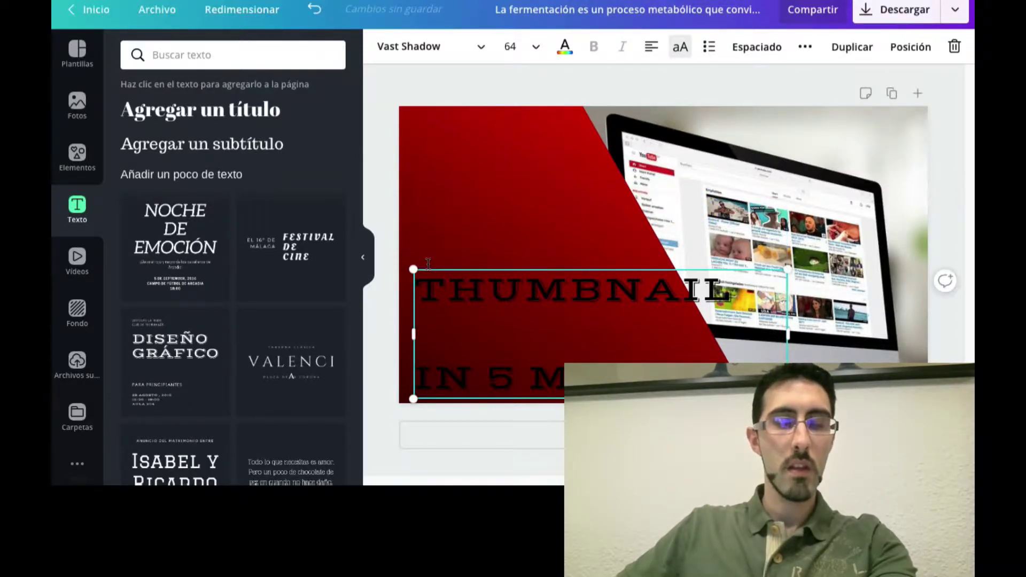
Step: Nudge the remaining text slightly left and shift the red gradient right so it lies behind the word "THUMBNAIL"
left_click(550, 327)
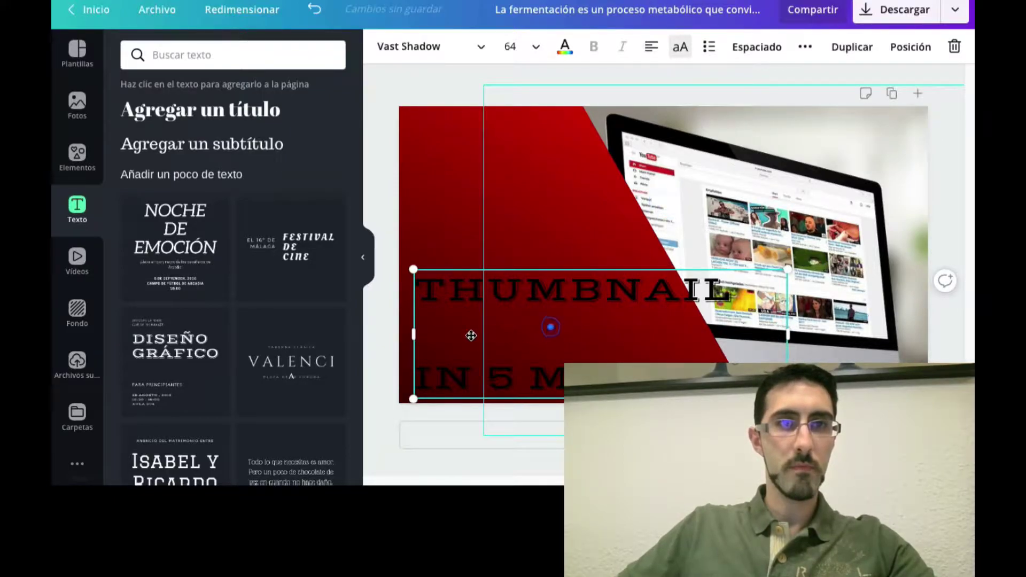
mouse_move(430, 308)
left_mouse_down()
mouse_move(426, 291)
mouse_move(424, 305)
left_mouse_up()
left_click(503, 197)
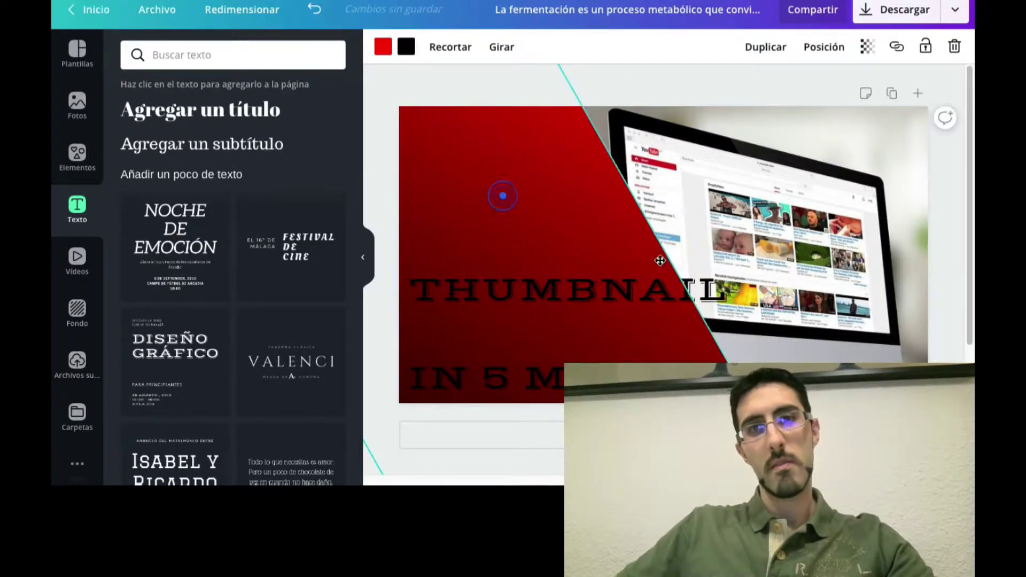
left_click_drag(538, 217, 565, 213)
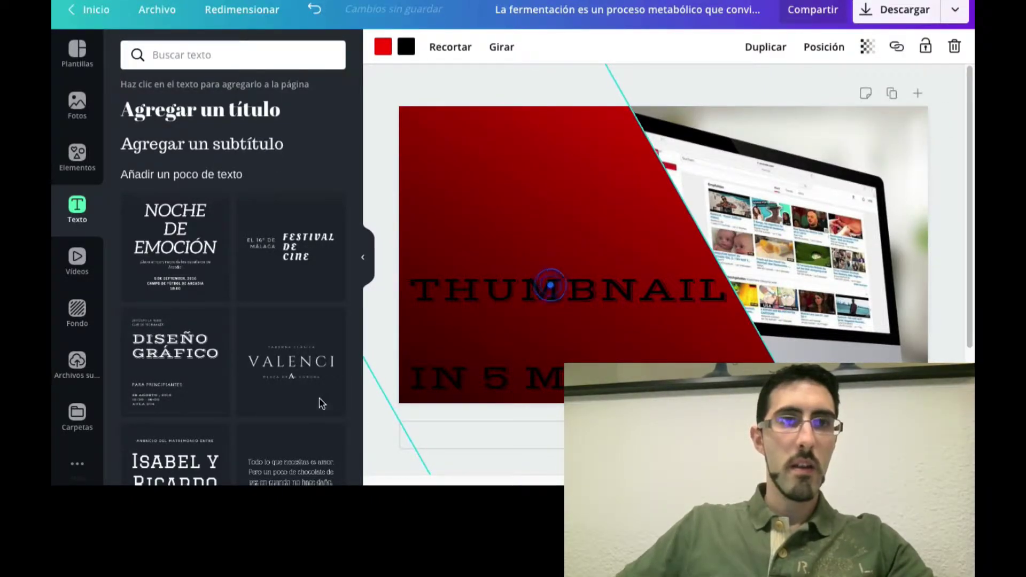
Step: Change the "THUMBNAIL IN 5 MINUTES" text to white and set its font to Futura T
left_click(550, 285)
left_click(565, 47)
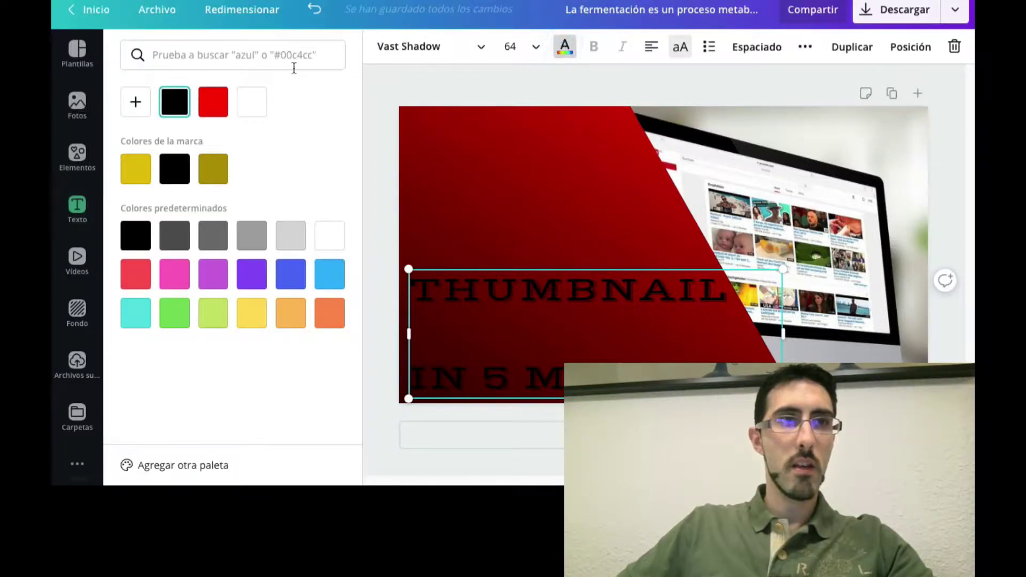
left_click(255, 106)
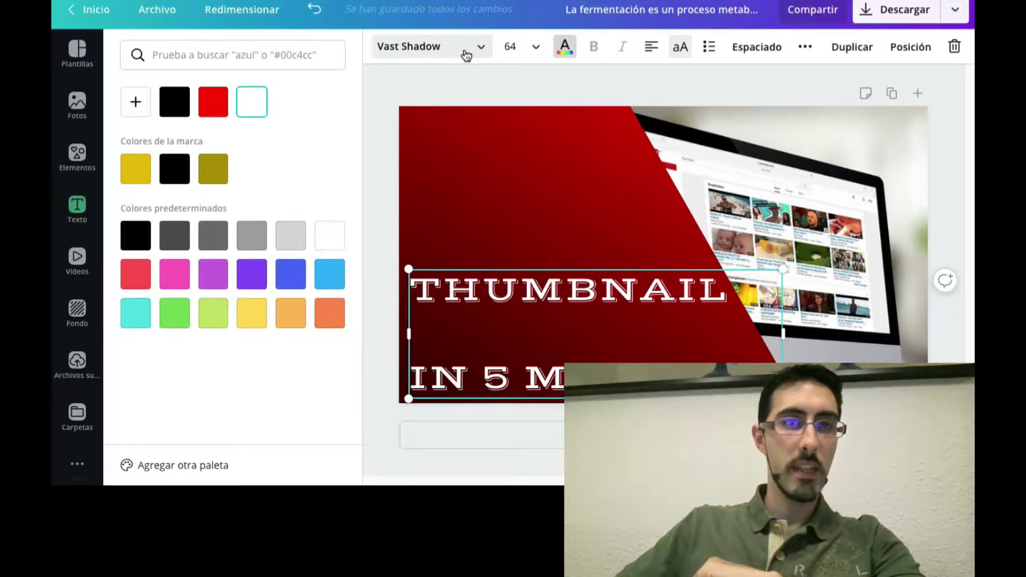
left_click(465, 51)
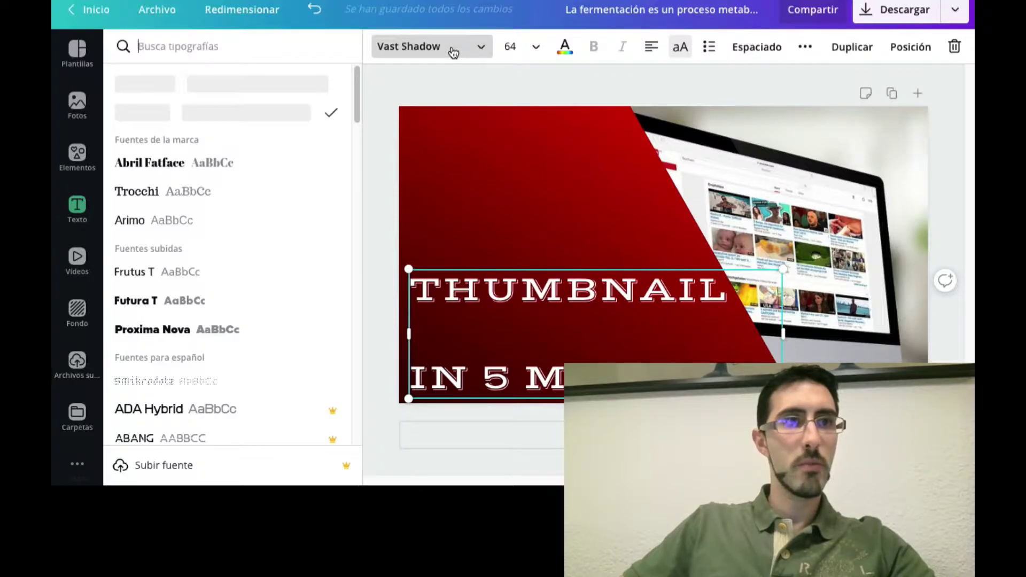
left_click(150, 305)
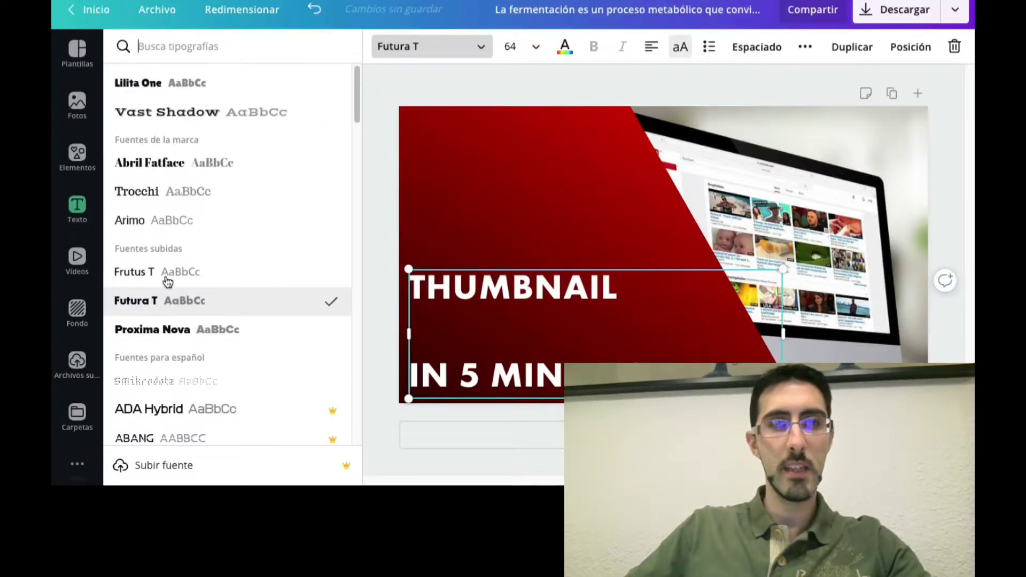
Step: Narrow the heading's text box, scale its text up to size 87.9, and reduce the line spacing
left_click_drag(716, 328, 648, 327)
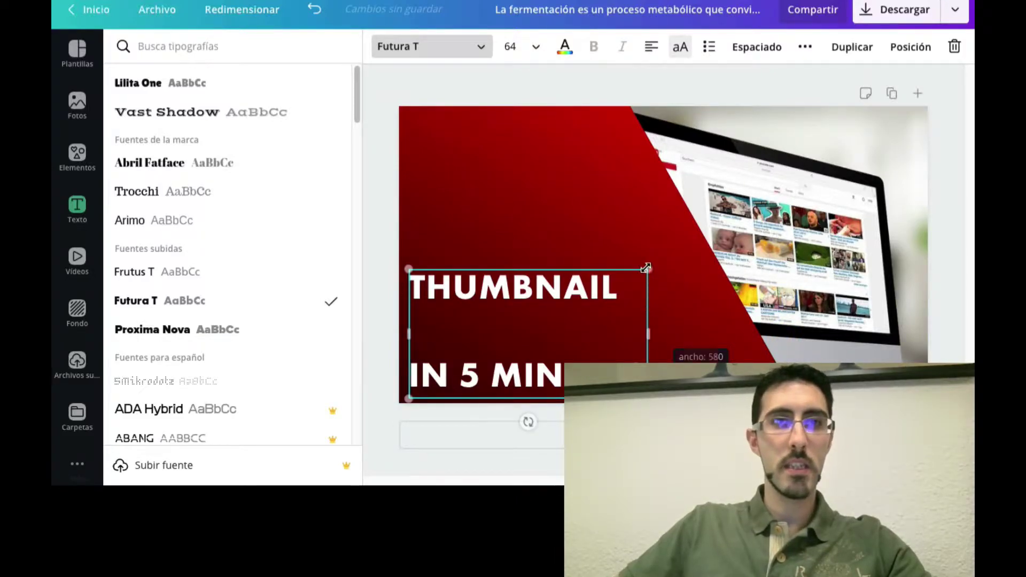
left_click_drag(649, 269, 737, 212)
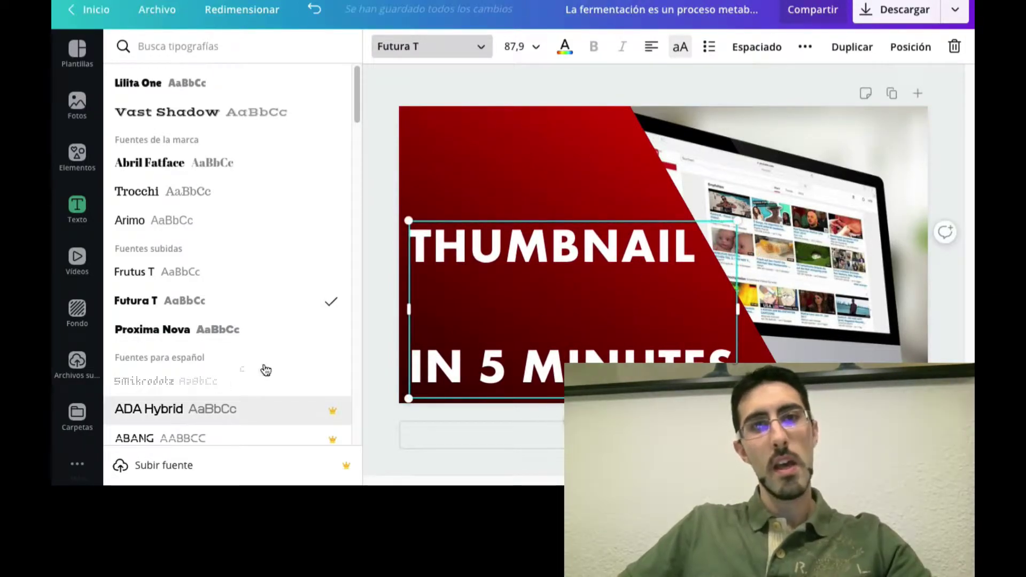
left_click(743, 49)
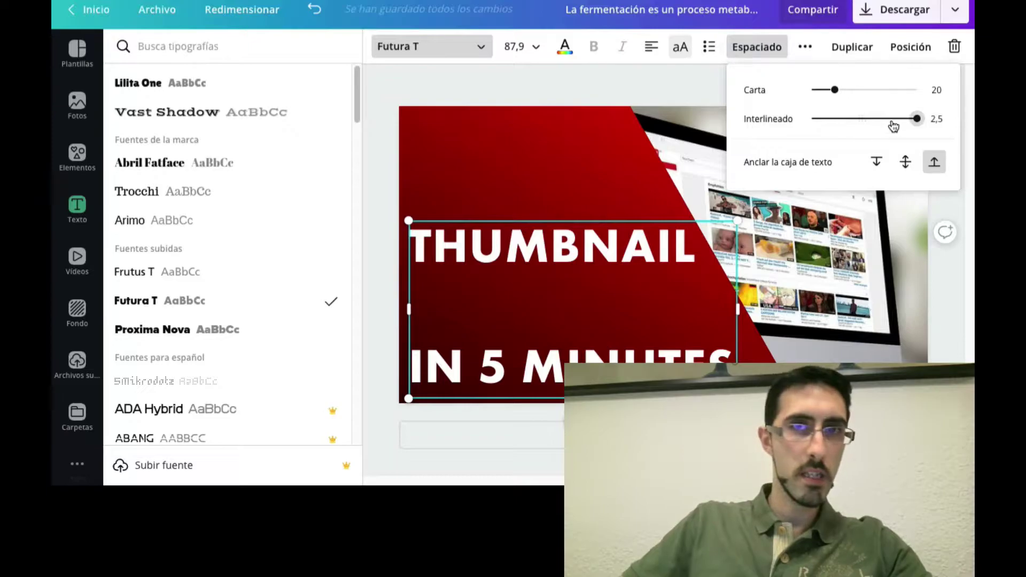
left_click_drag(900, 122, 882, 123)
Step: Search the graphic elements library for "youtube"
left_click(79, 154)
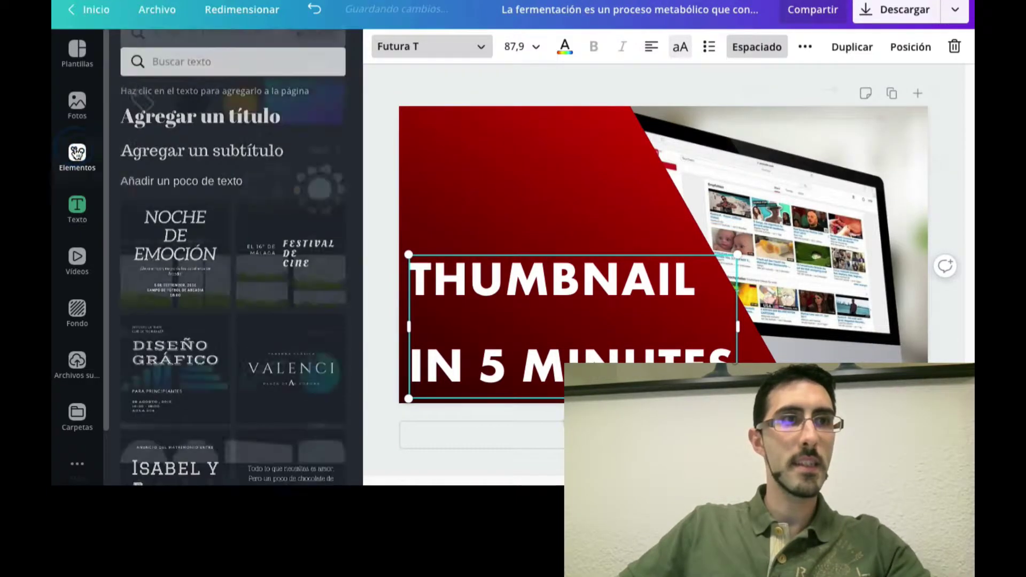
left_click(81, 112)
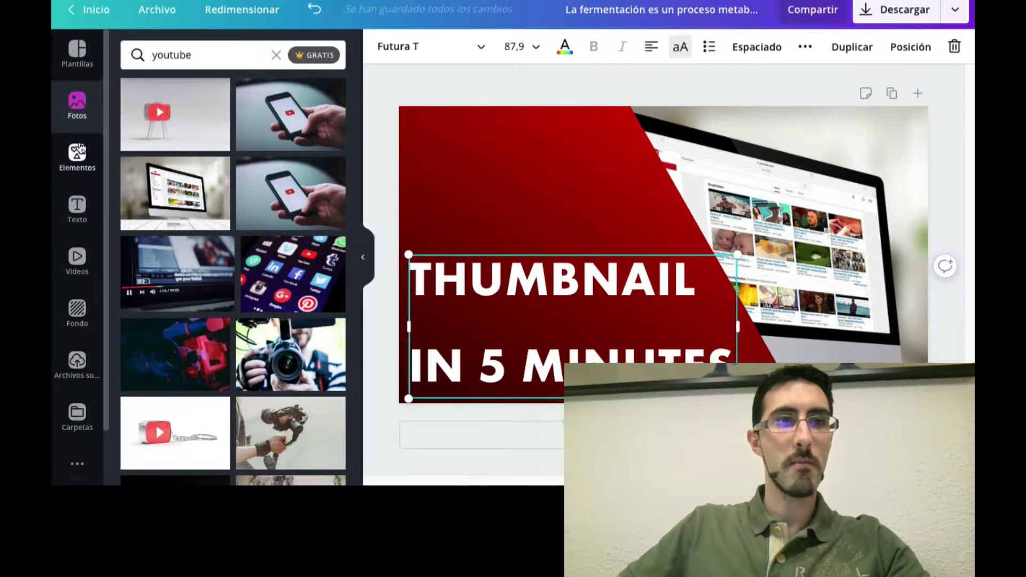
left_click(78, 147)
left_click(199, 53)
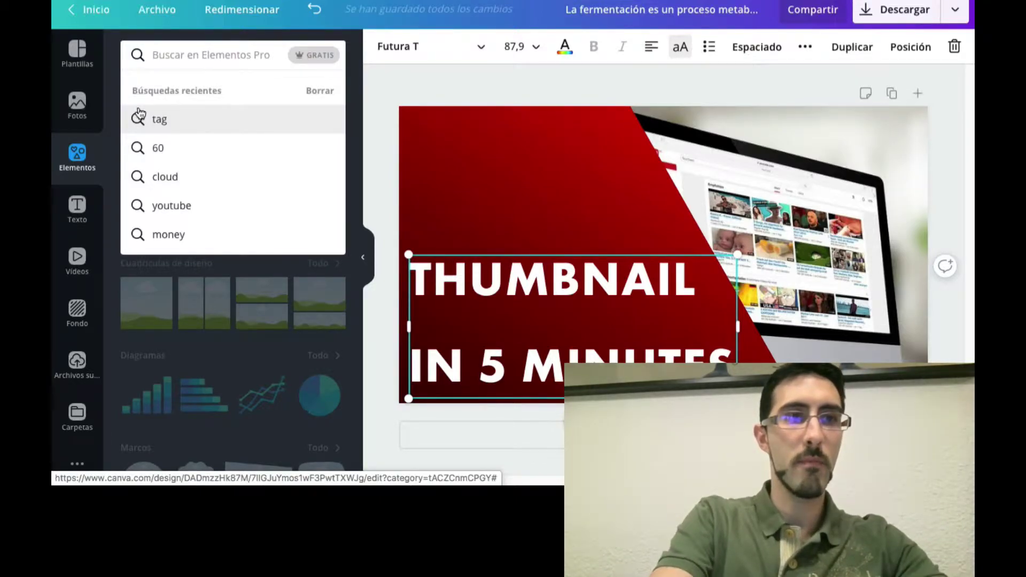
type("you")
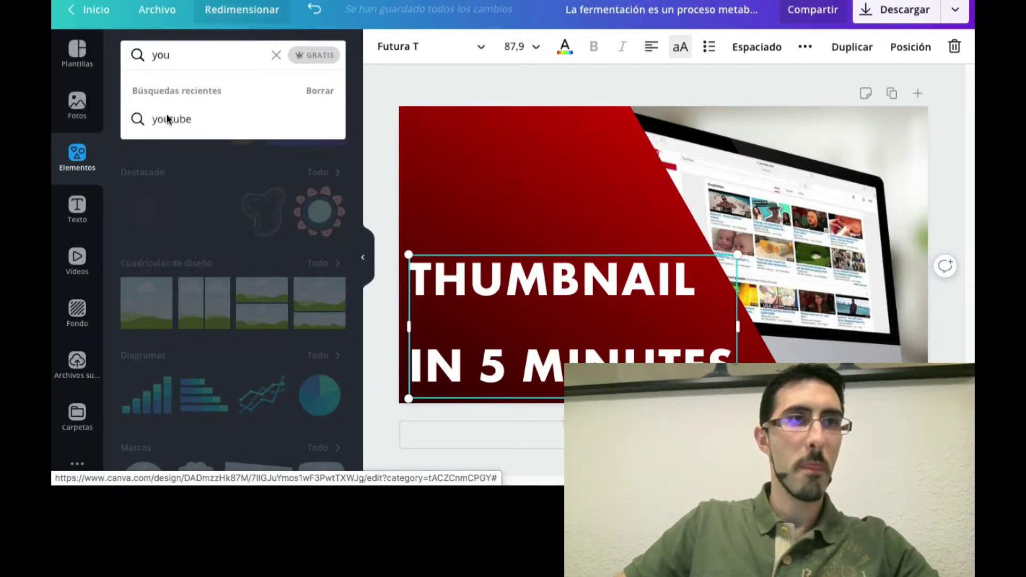
left_click(161, 124)
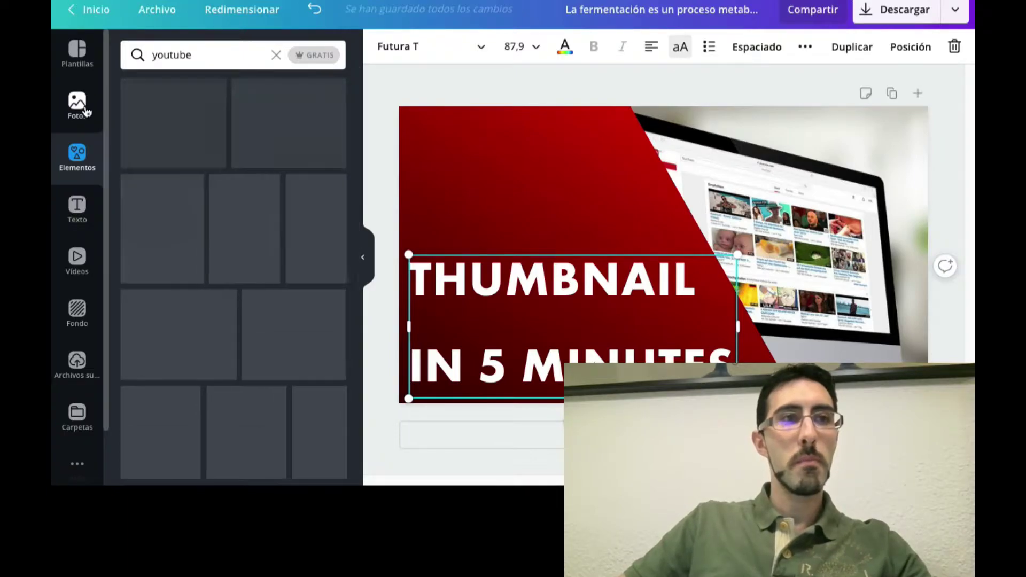
Step: Look through the YouTube graphics and limit the results to free elements
mouse_move(285, 200)
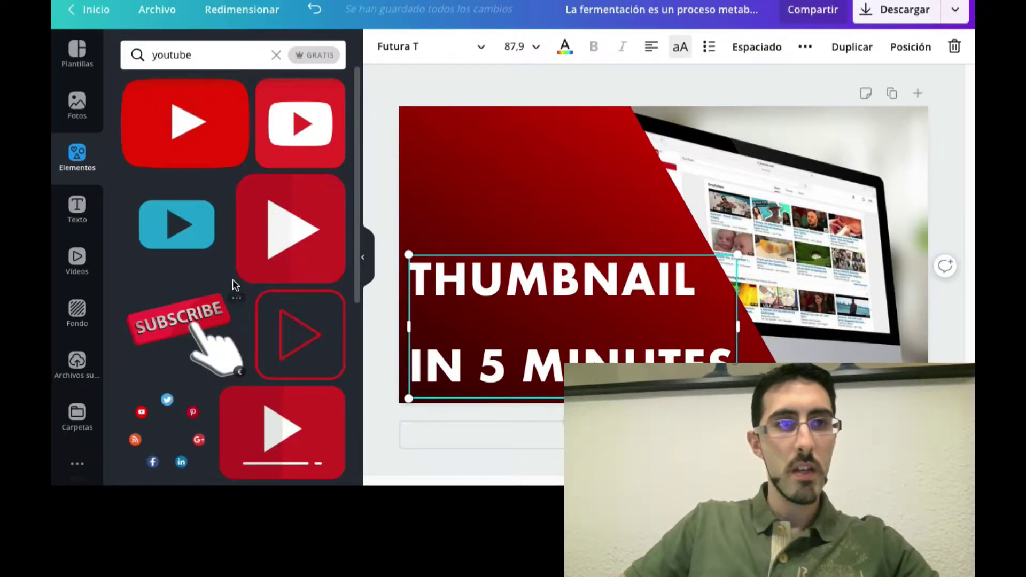
scroll(240, 300, "down", 3)
scroll(241, 297, "down", 6)
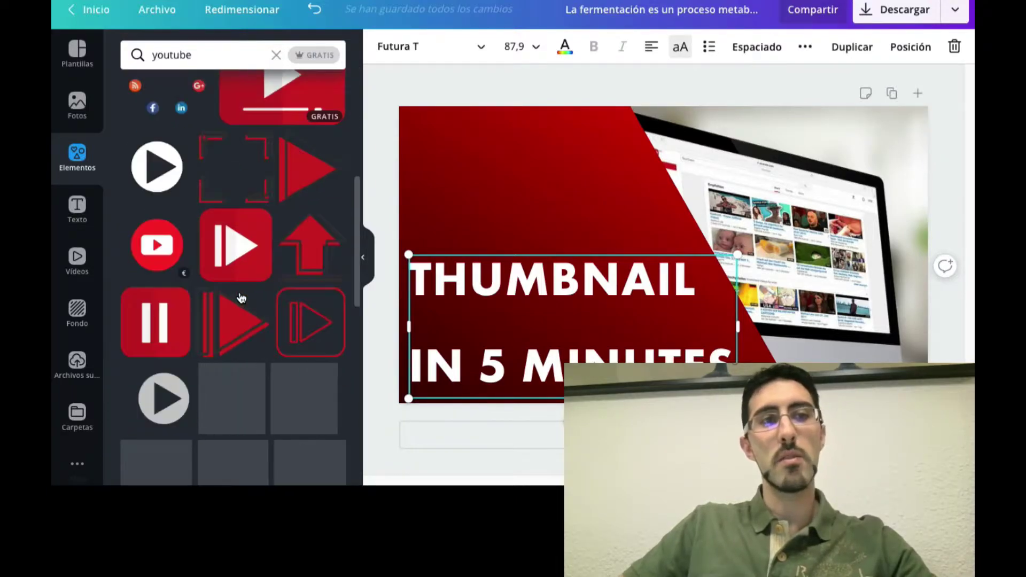
scroll(241, 298, "up", 9)
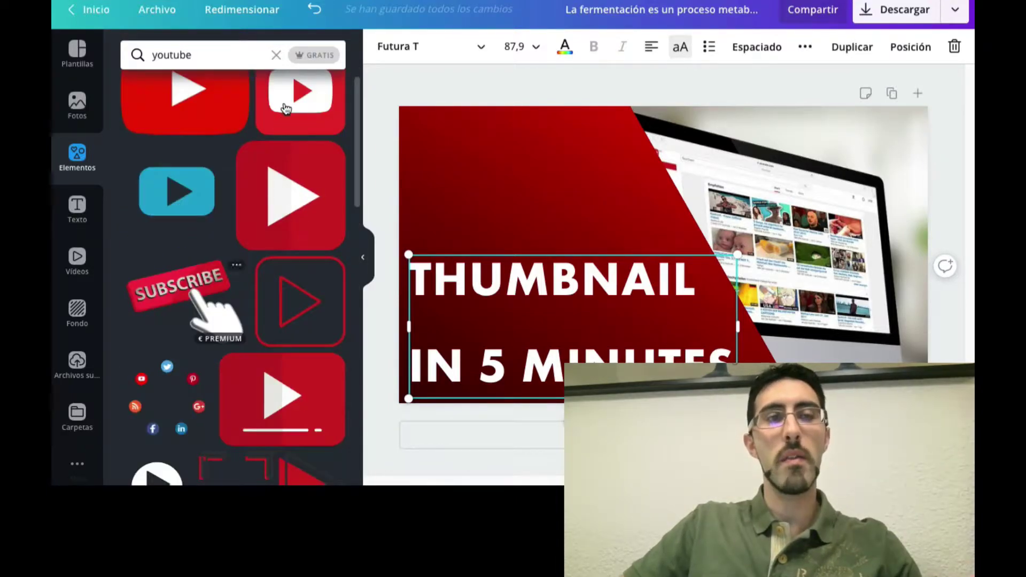
left_click(328, 55)
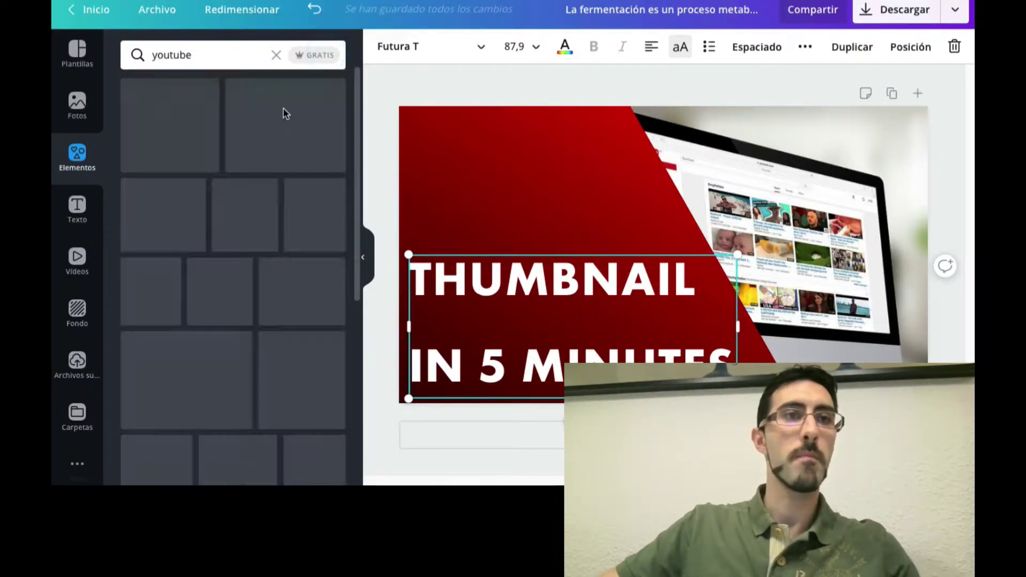
left_click(310, 54)
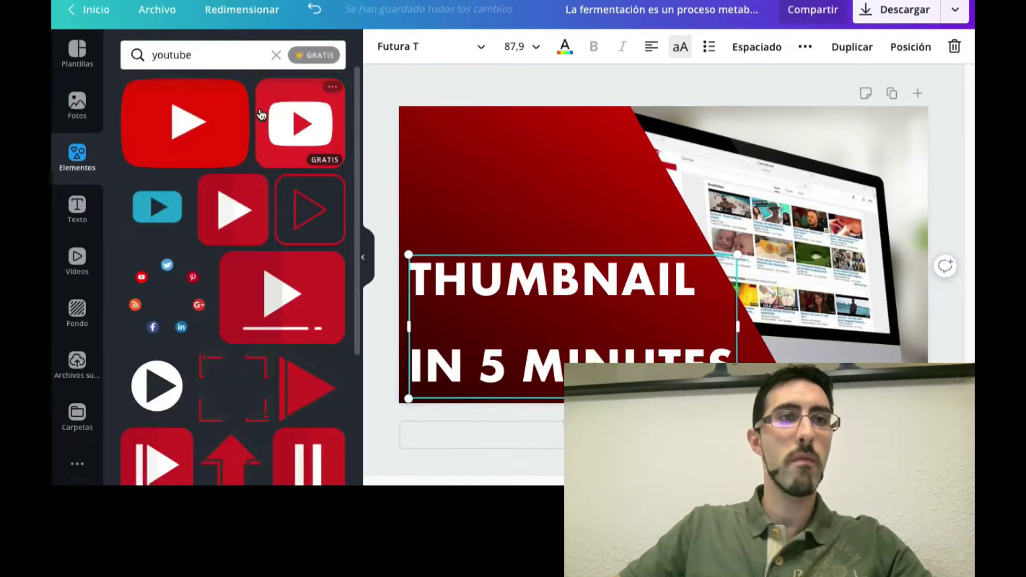
Step: Add the red YouTube play button logo to the thumbnail, shrunk and placed above the word "THUMBNAIL"
scroll(249, 278, "down", 2)
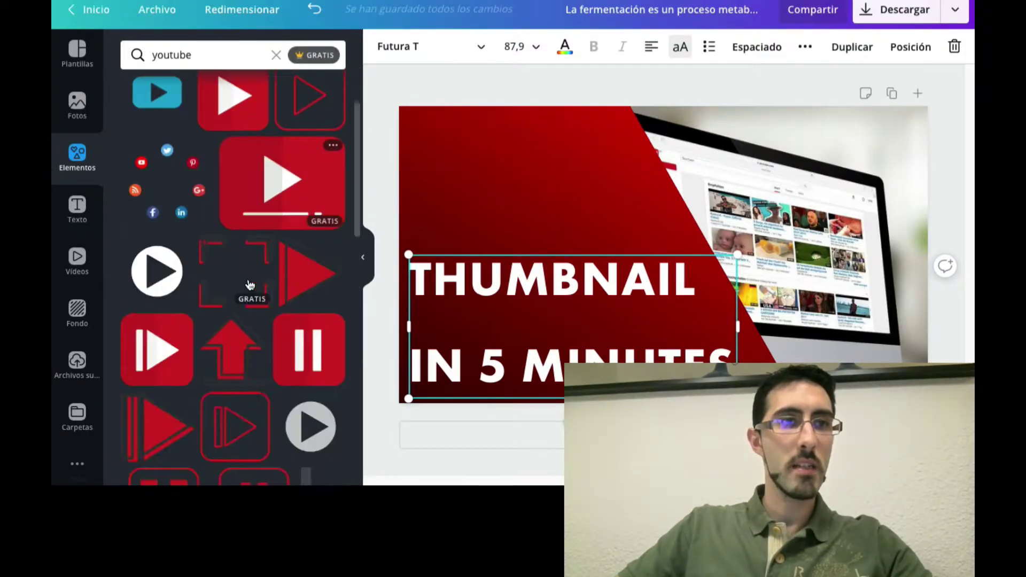
scroll(248, 284, "up", 2)
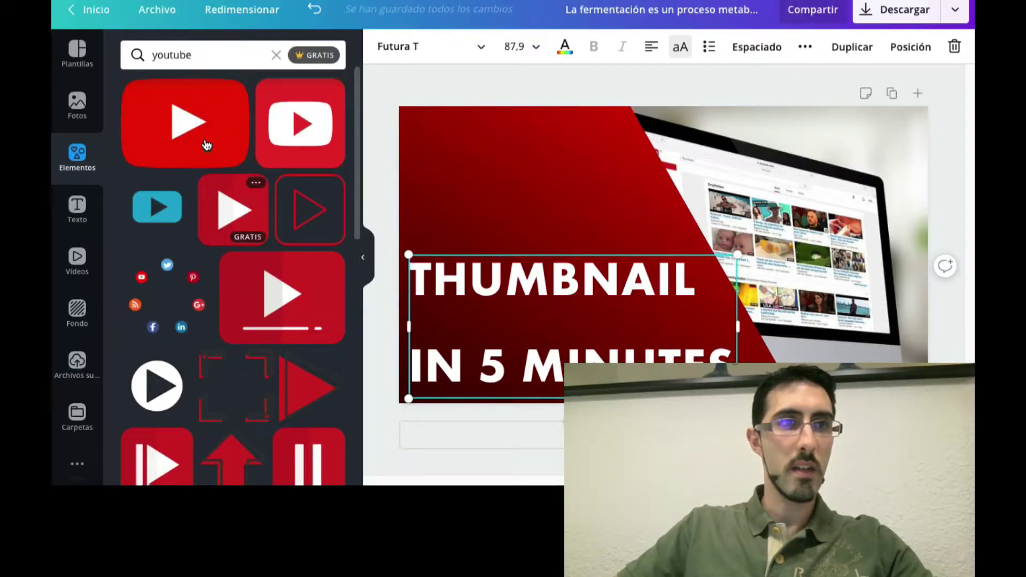
left_click(224, 147)
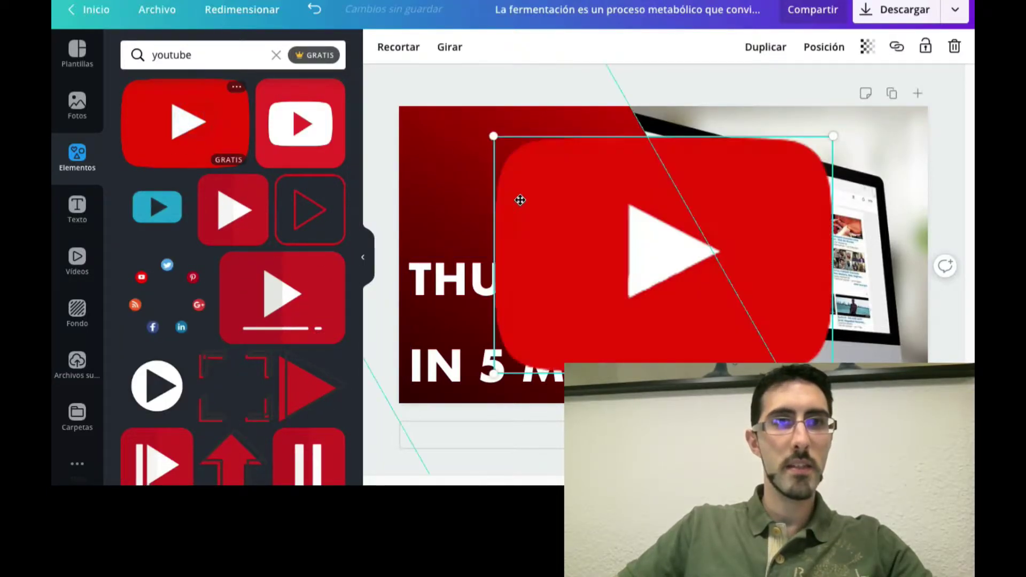
left_click_drag(550, 185, 609, 212)
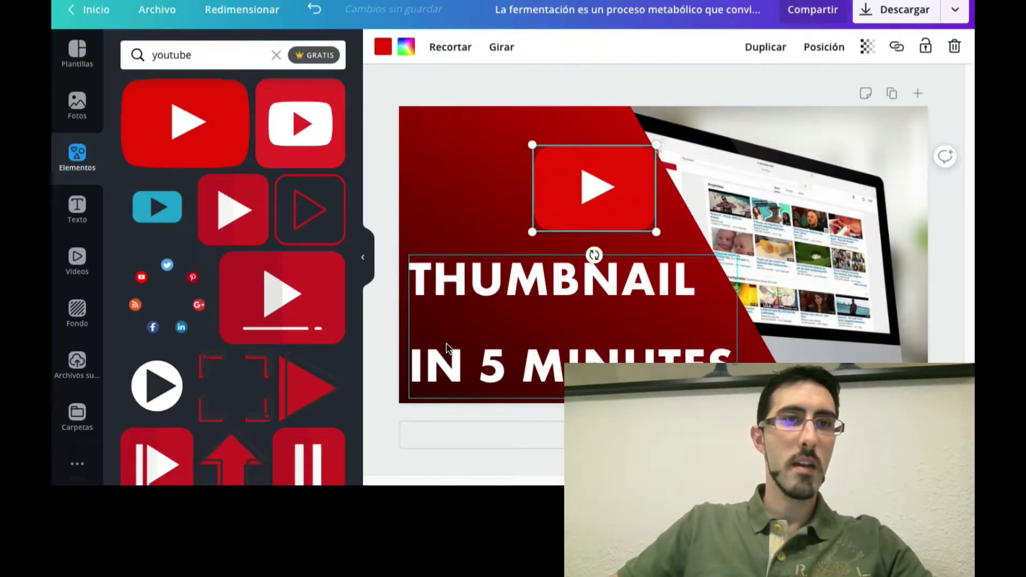
Step: Duplicate the heading, replace the copy's text with "YOUTUBE" at size 63.8, and place it above "THUMBNAIL", aligned with its left edge
left_click(452, 317)
left_click(852, 47)
left_click_drag(506, 299, 497, 199)
double_click(497, 199)
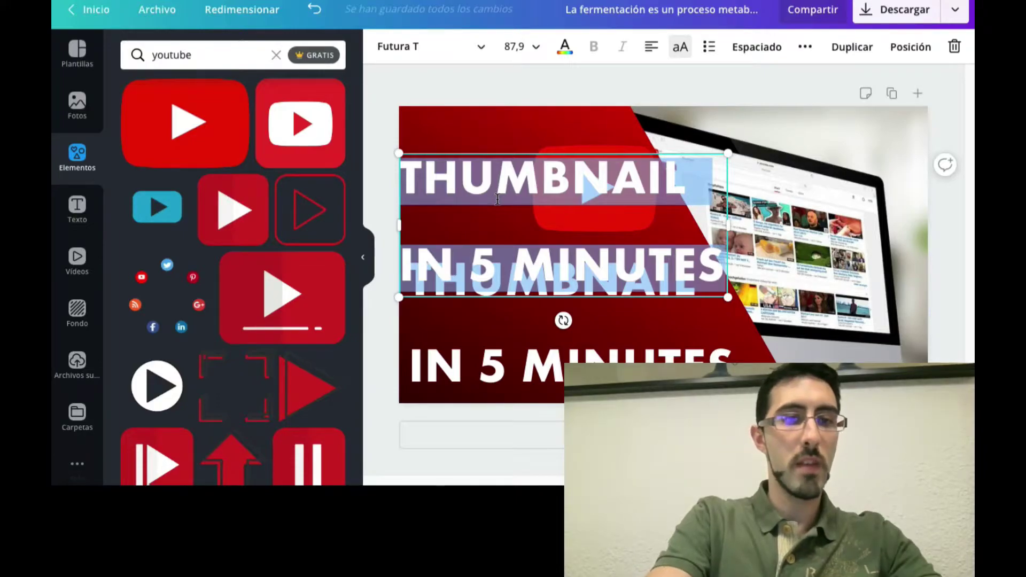
type("YOUT")
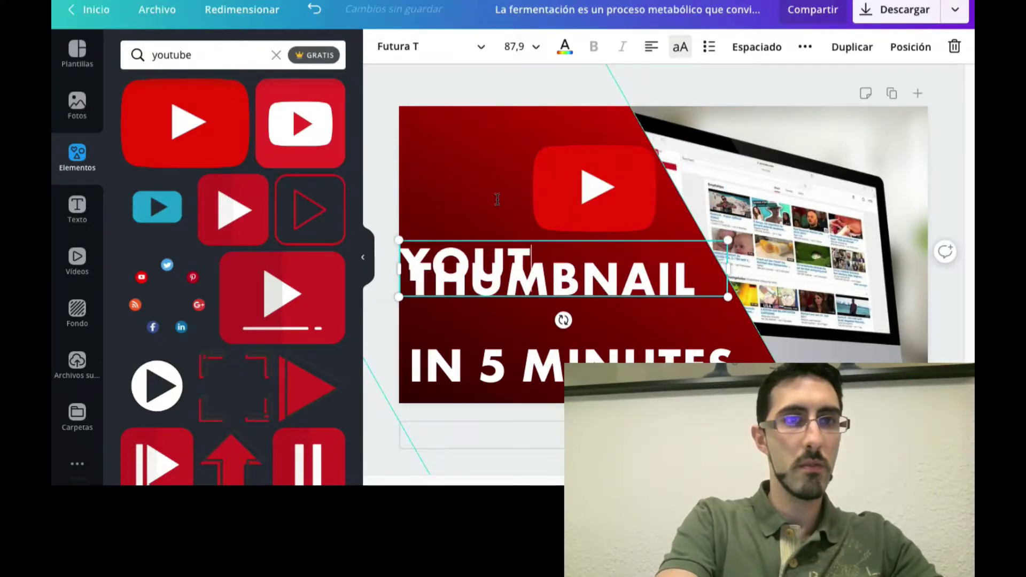
type("UBE")
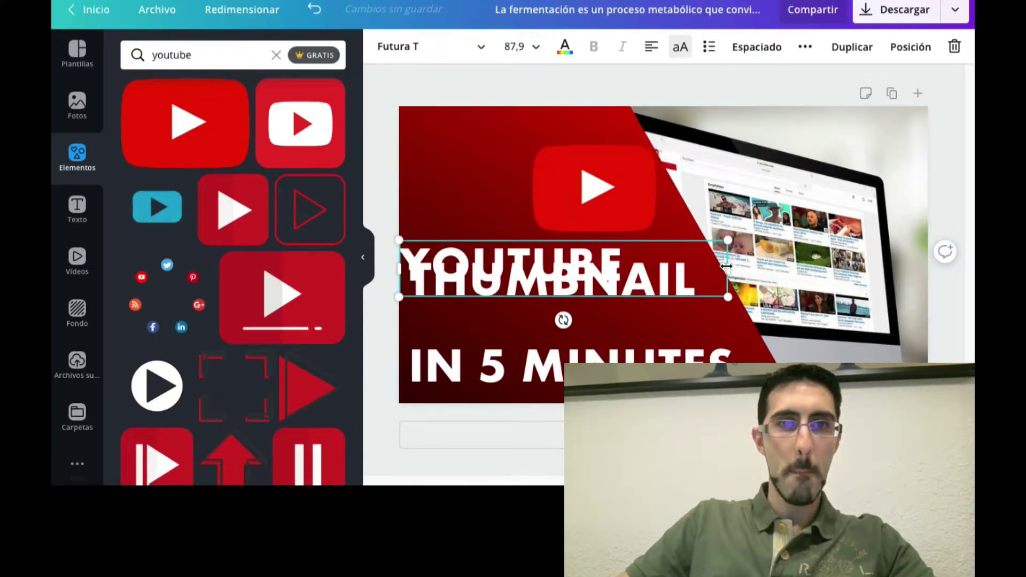
left_click_drag(729, 268, 569, 282)
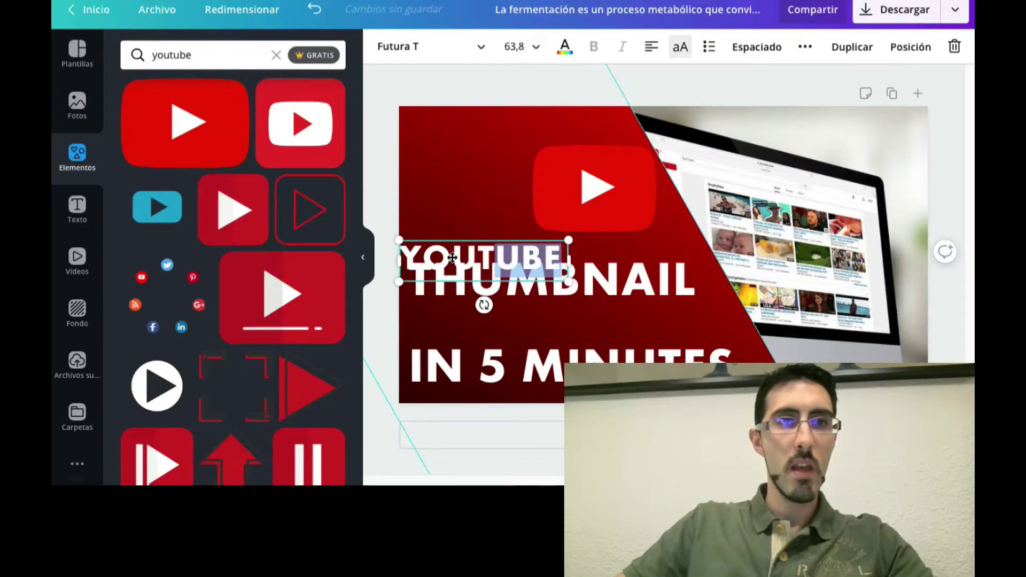
left_click_drag(461, 220, 462, 184)
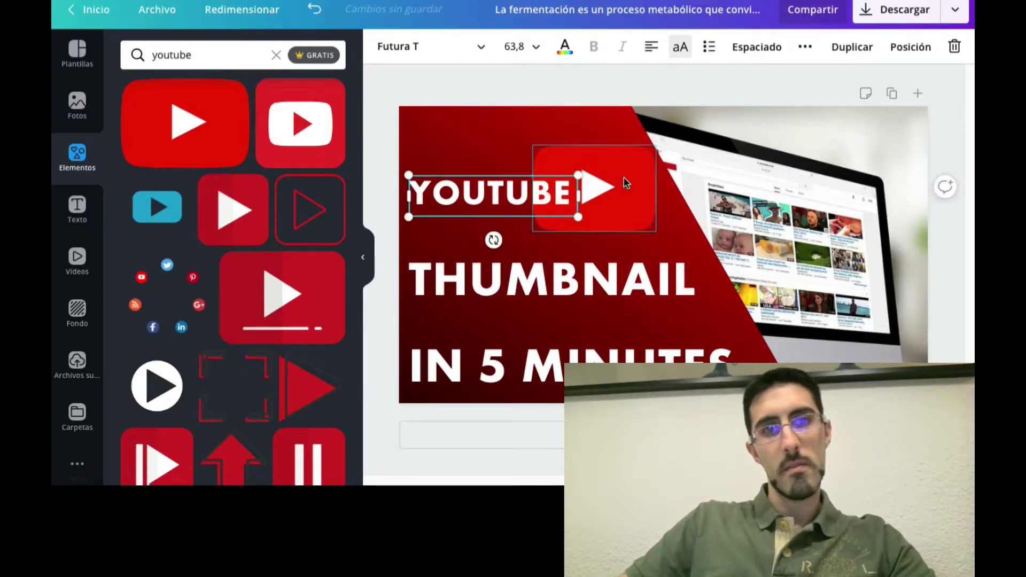
Step: Enlarge the YouTube play logo, shift it toward the "YOUTUBE" text, and lower that text to just above "THUMBNAIL"
mouse_move(583, 170)
left_mouse_down()
mouse_move(542, 161)
mouse_move(575, 156)
left_mouse_up()
left_click_drag(642, 232, 649, 236)
mouse_move(586, 171)
left_mouse_down()
mouse_move(587, 155)
mouse_move(592, 190)
left_mouse_up()
left_click(460, 192)
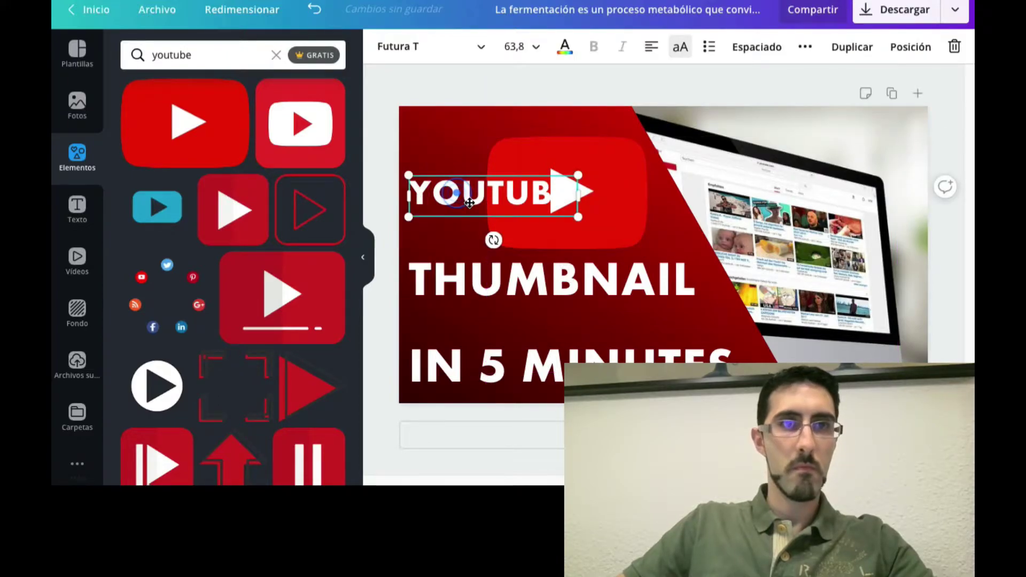
left_click_drag(465, 204, 467, 225)
Step: Color the letters "YOU" of the "YOUTUBE" text black
double_click(448, 229)
left_click(473, 229)
left_click_drag(488, 224, 419, 223)
left_click(565, 48)
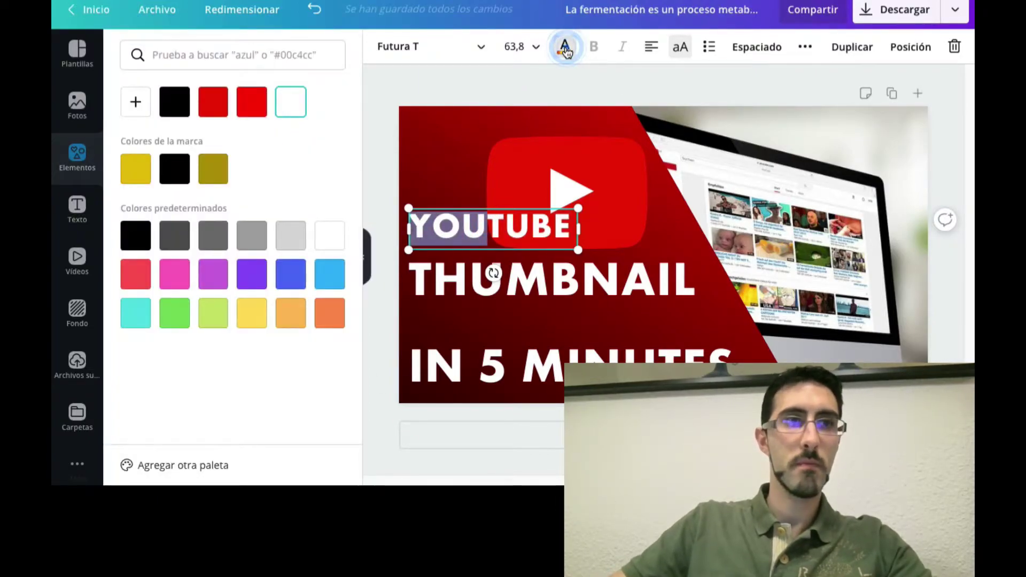
left_click(169, 102)
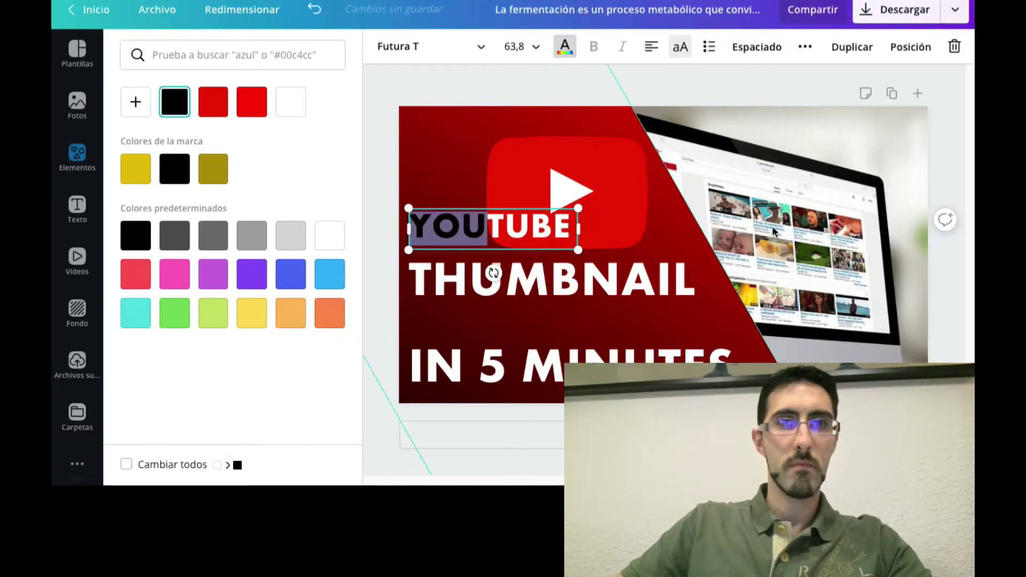
left_click(722, 328)
Step: Change the play triangle of the YouTube logo from white to black
left_click(593, 177)
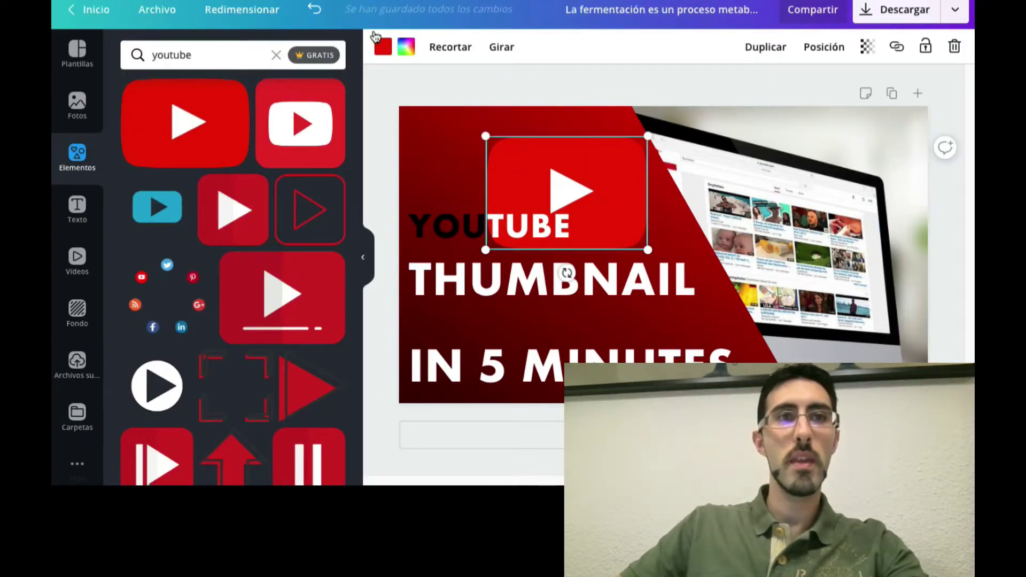
left_click(408, 51)
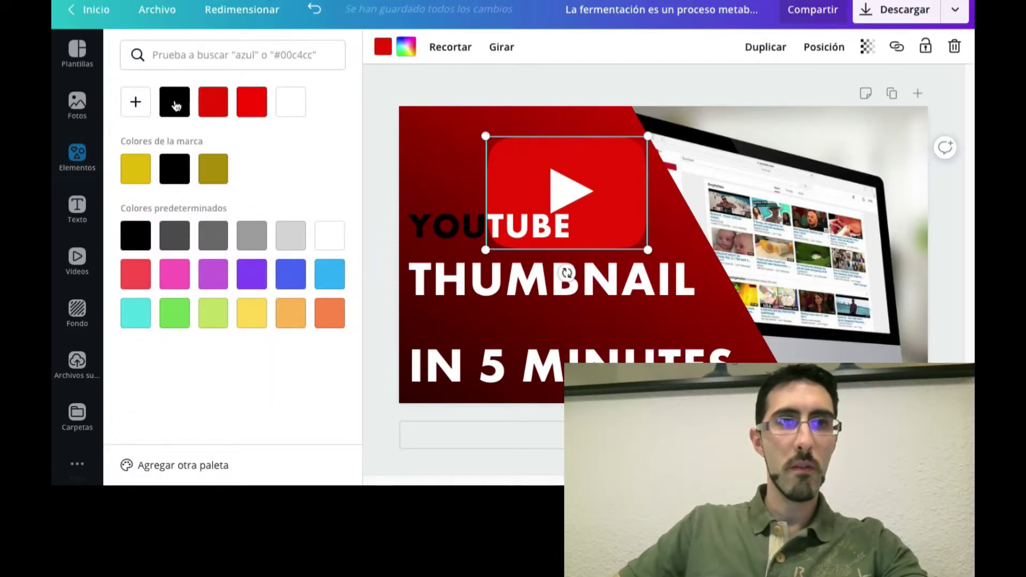
left_click(175, 103)
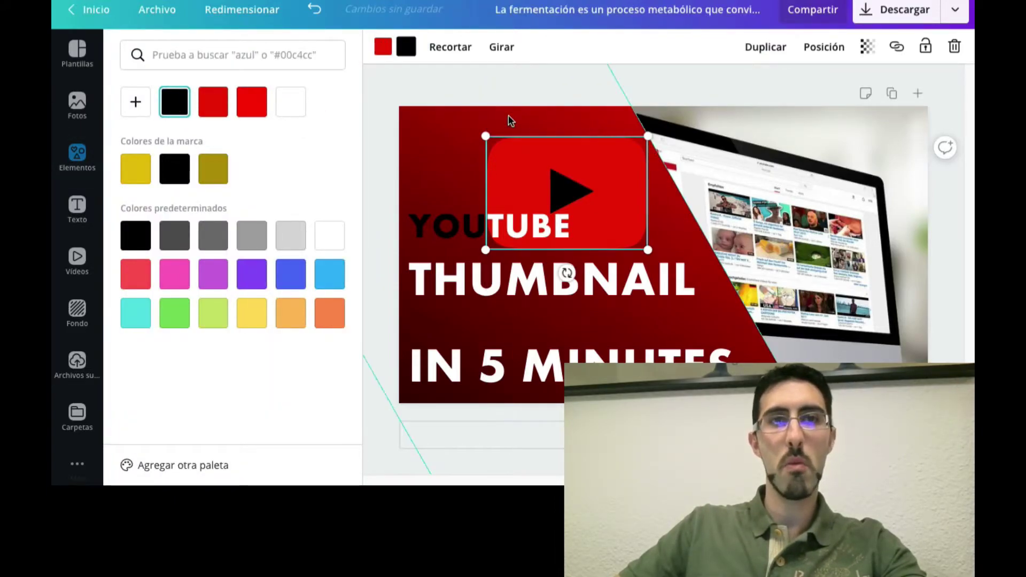
left_click(944, 218)
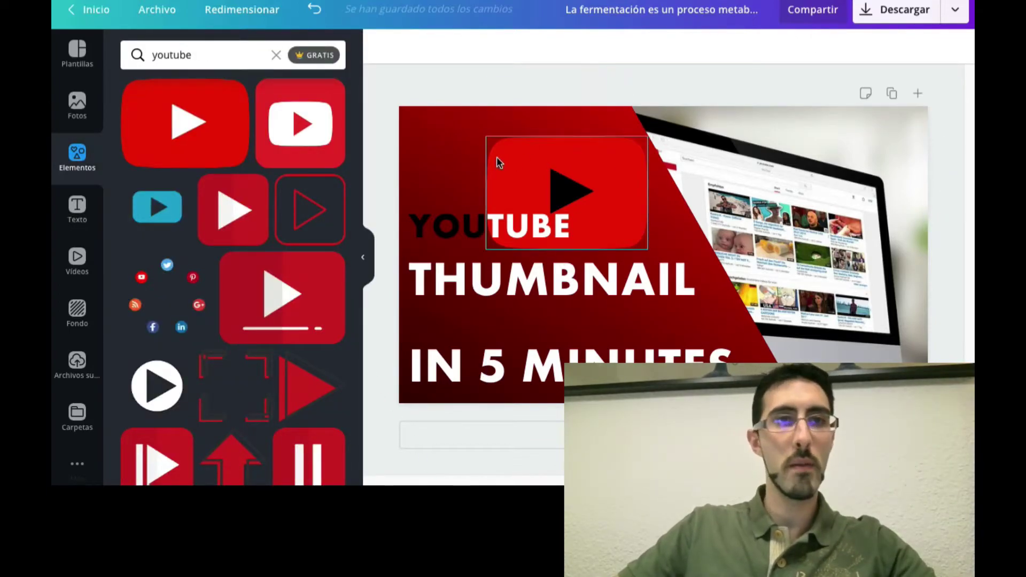
Step: Set the "YOUTUBE" text to size 88 and widen its text box to 580 so the word fits on one line
left_click(465, 225)
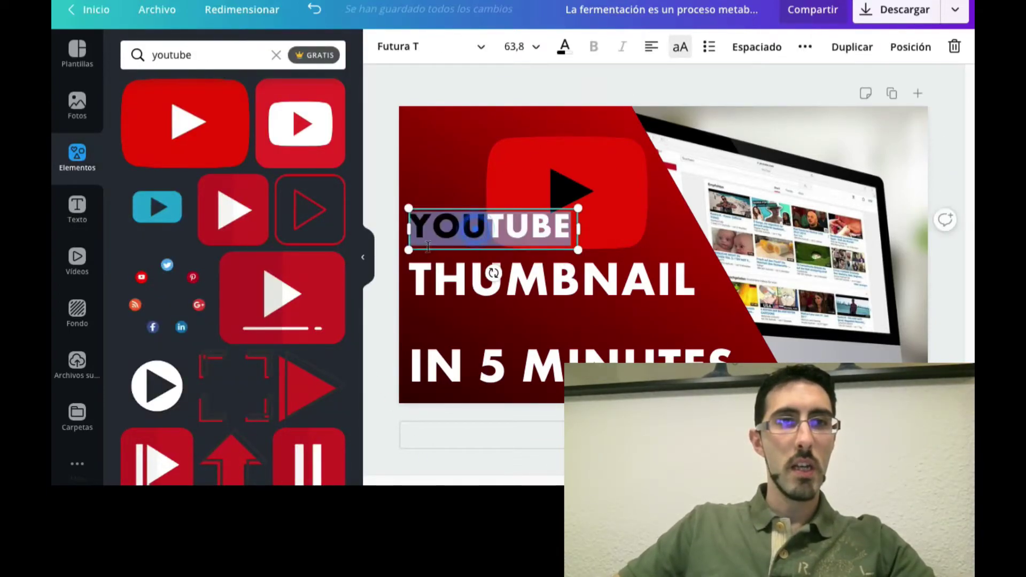
left_click_drag(480, 222, 414, 225)
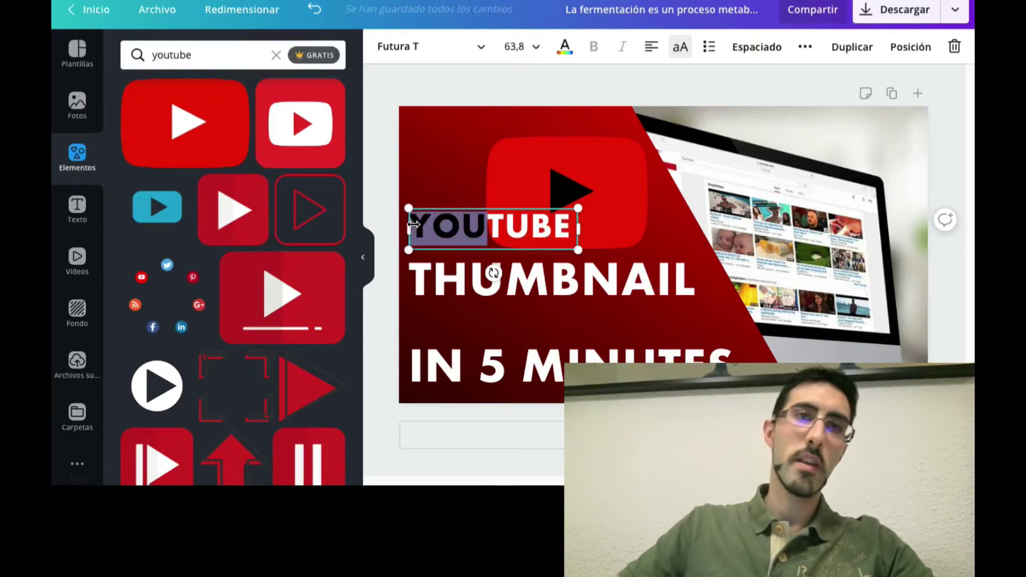
left_click(514, 46)
scroll(557, 242, "down", 2)
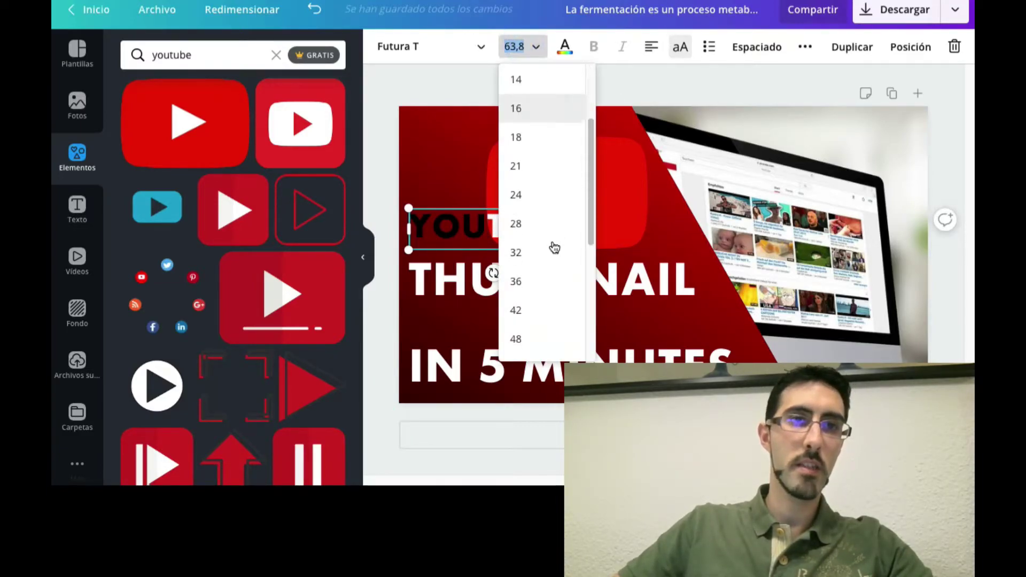
scroll(538, 299, "down", 4)
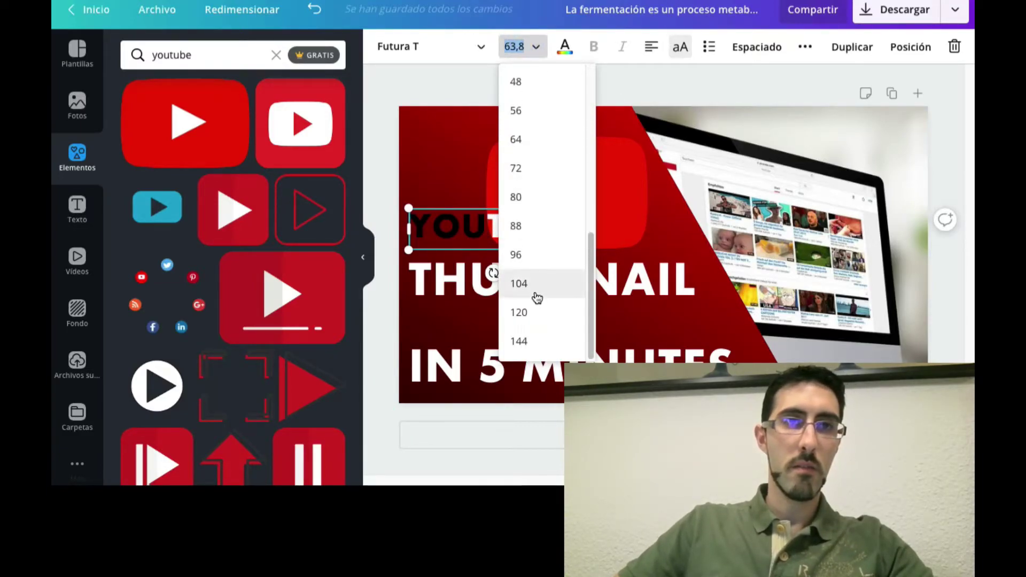
left_click(517, 225)
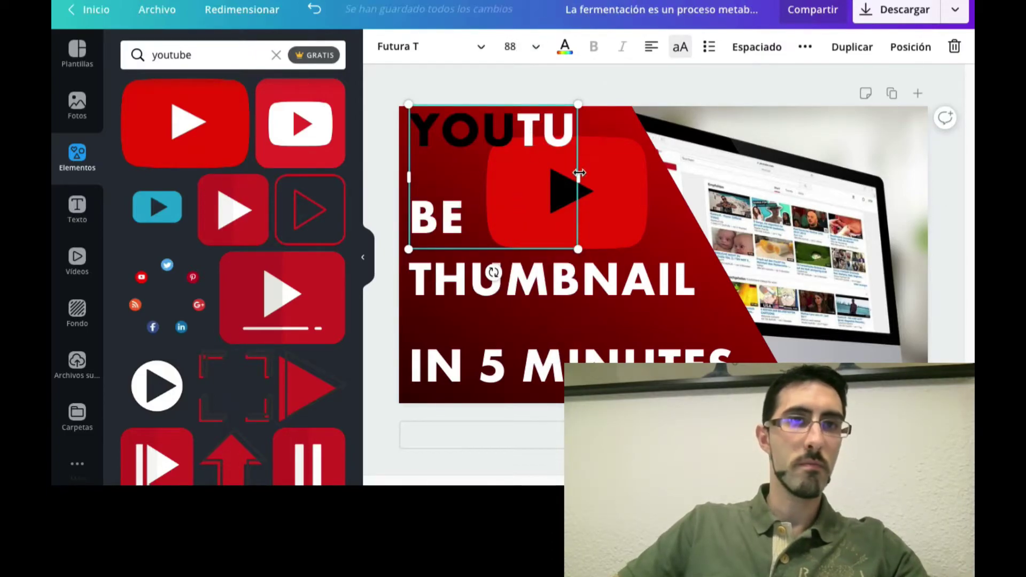
left_click_drag(650, 171, 653, 171)
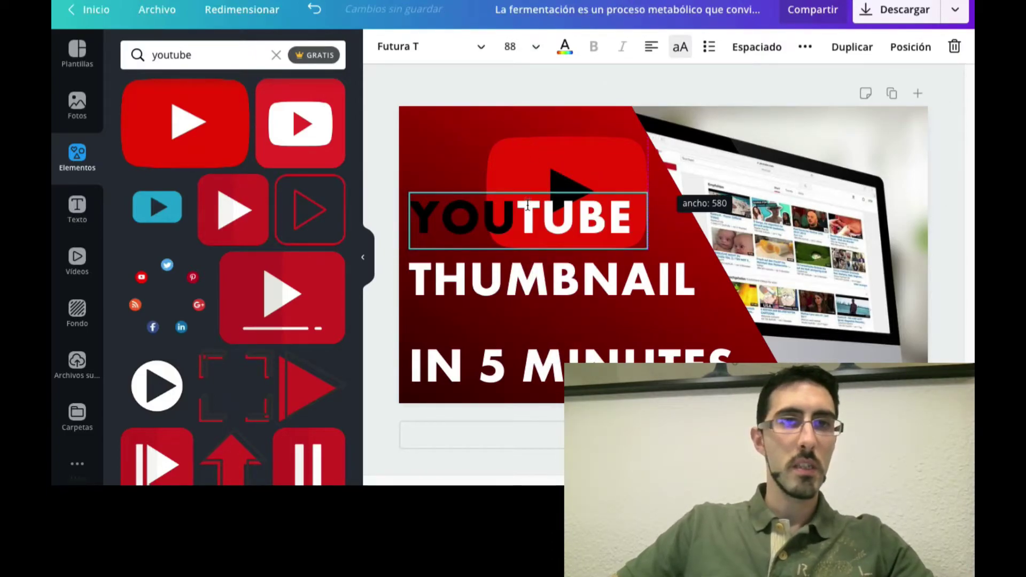
Step: Undo the last size and width change of the "YOUTUBE" text and leave nothing selected on the canvas
key("ctrl+z")
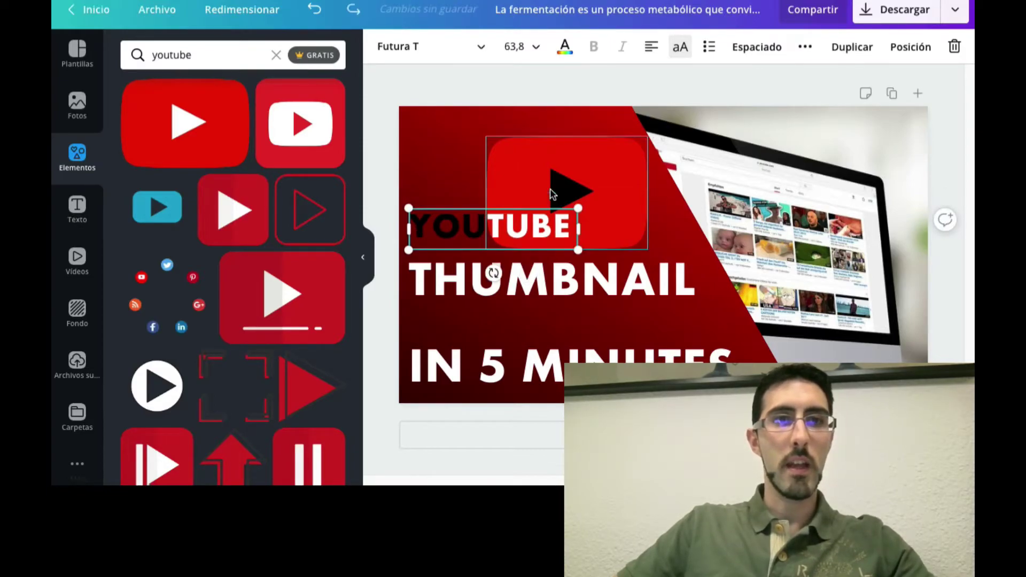
left_click(458, 156)
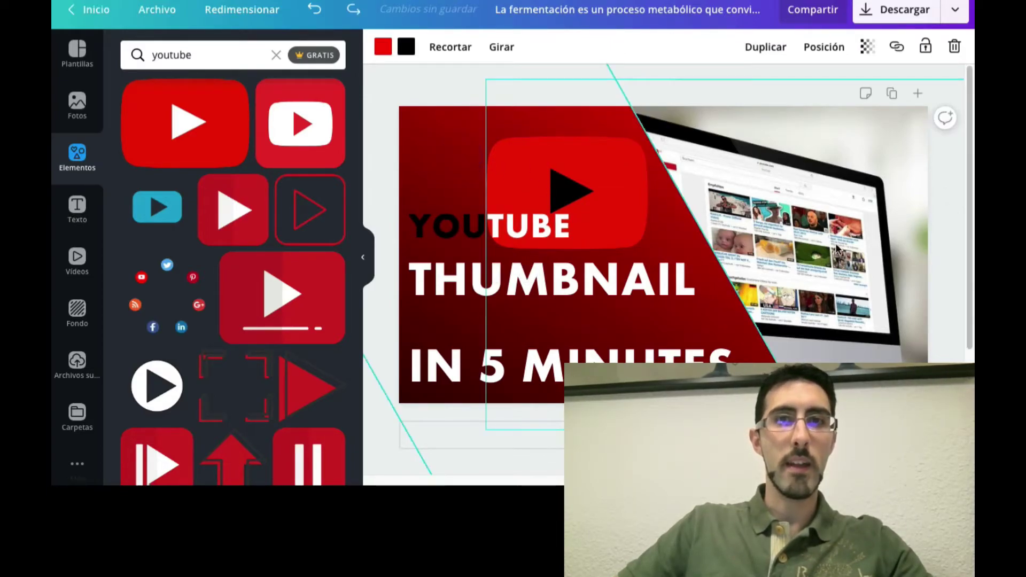
left_click(935, 247)
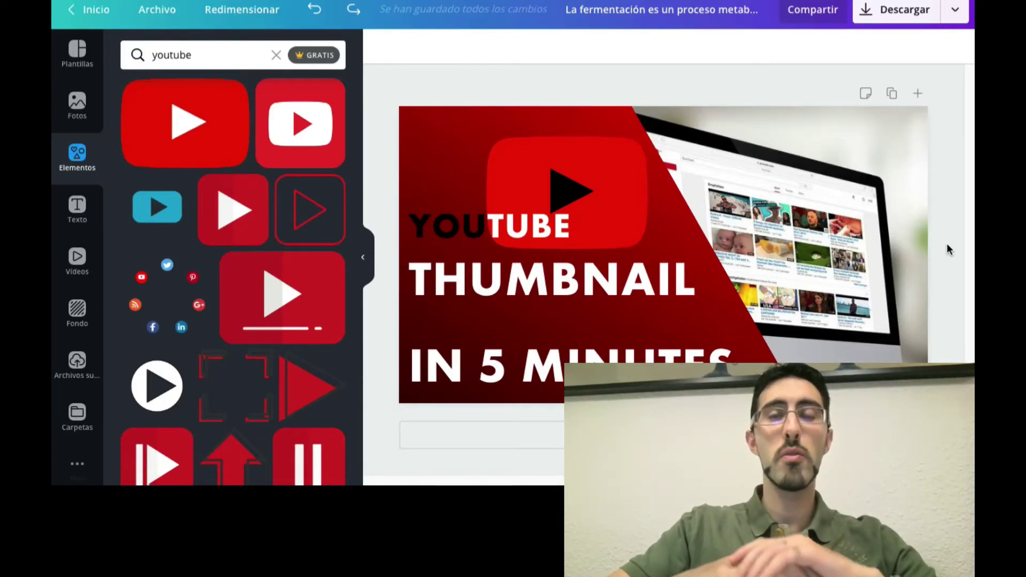
left_click(568, 184)
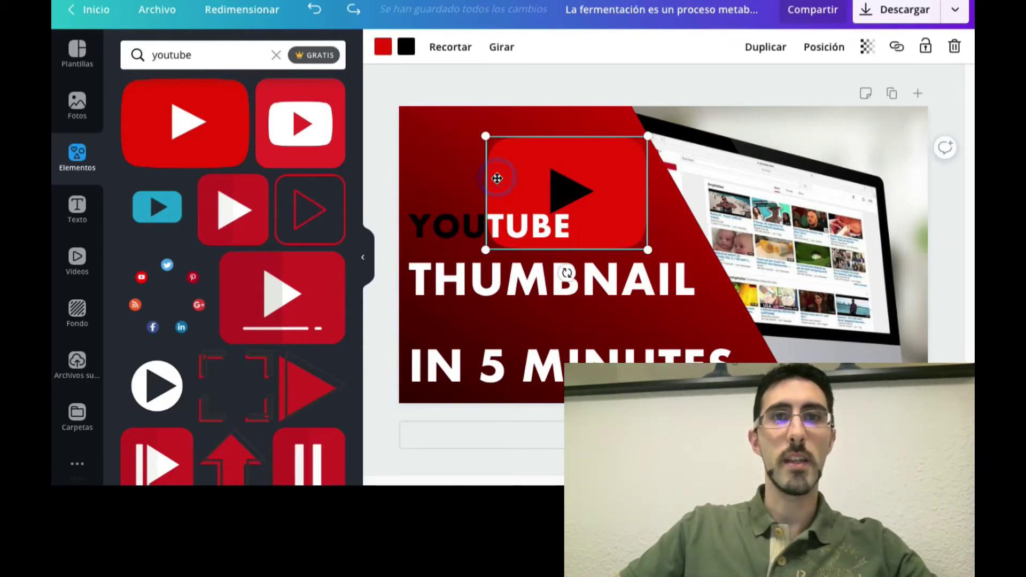
left_click(949, 201)
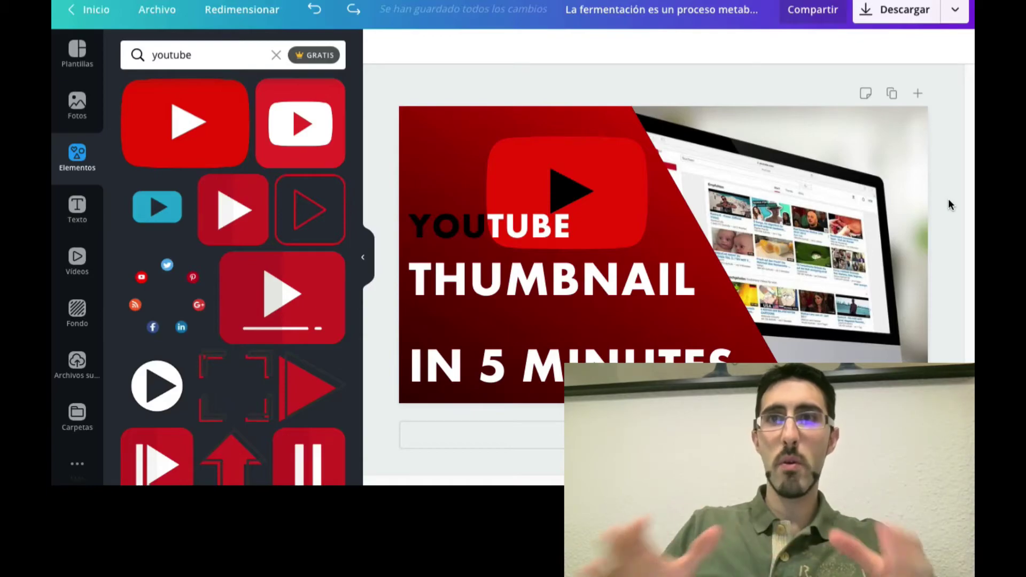
Step: Try to download the thumbnail as a PNG with a transparent background, after reviewing the available file types
left_click(880, 12)
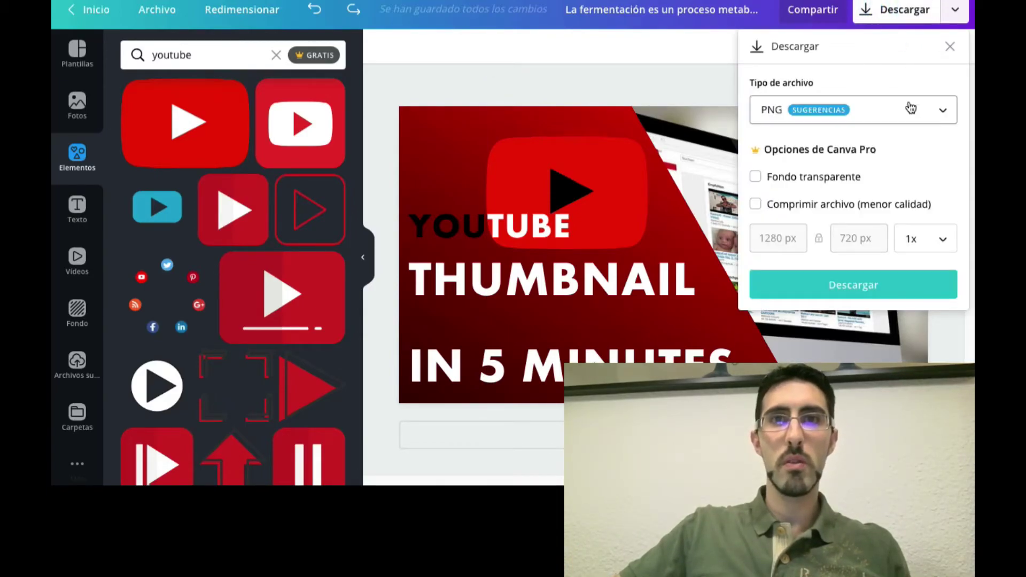
left_click(835, 110)
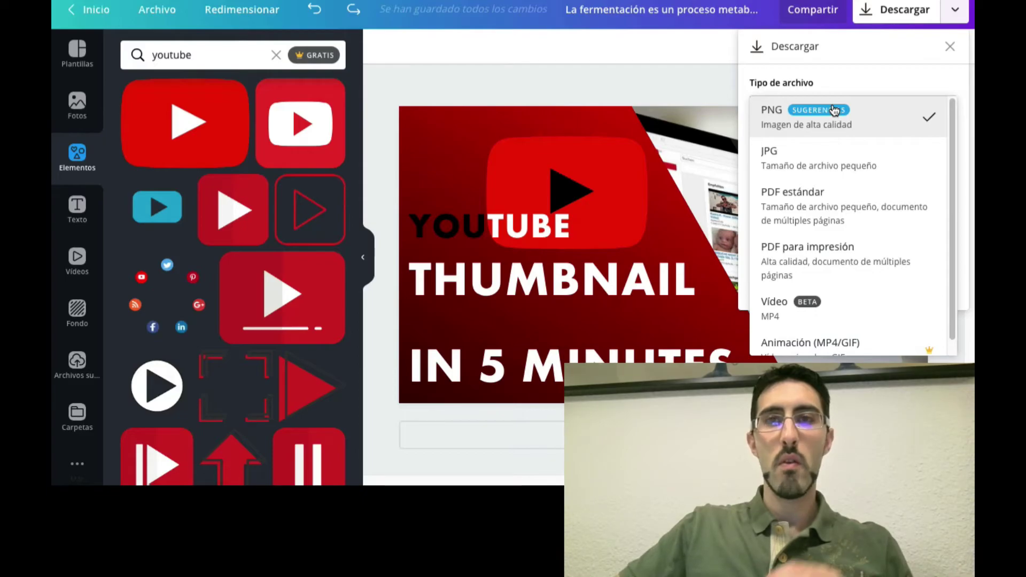
left_click(688, 85)
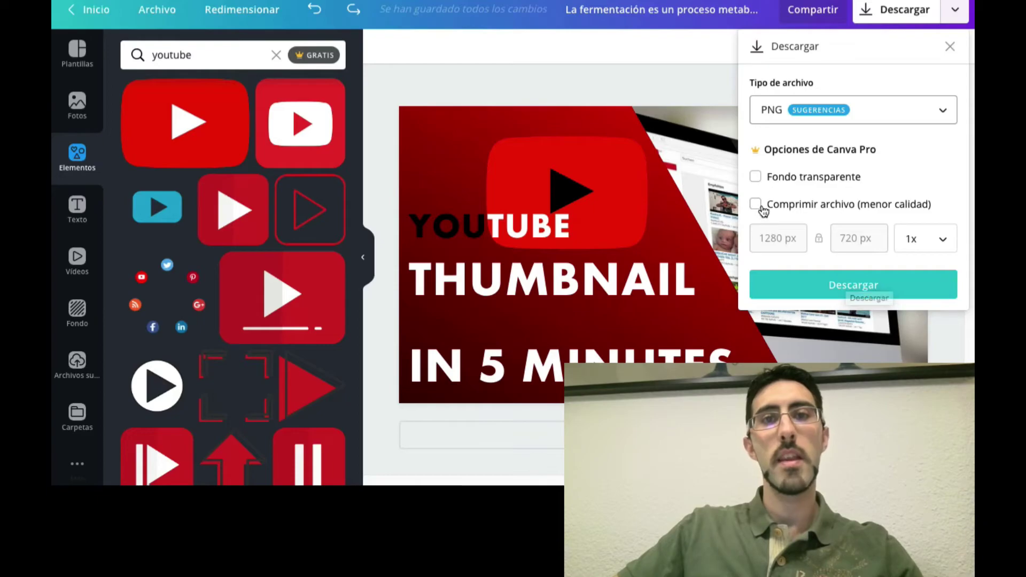
left_click(756, 178)
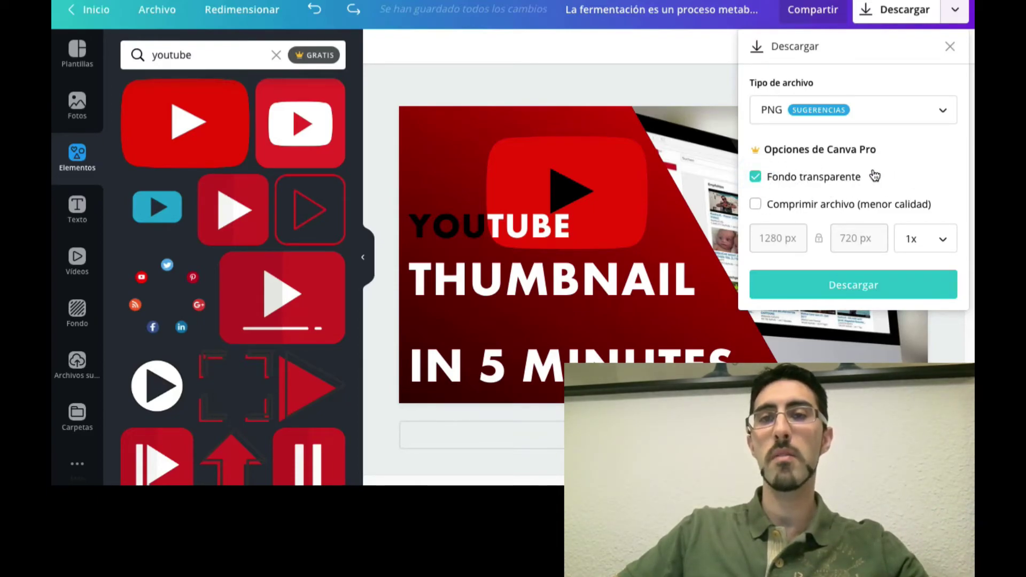
left_click(856, 291)
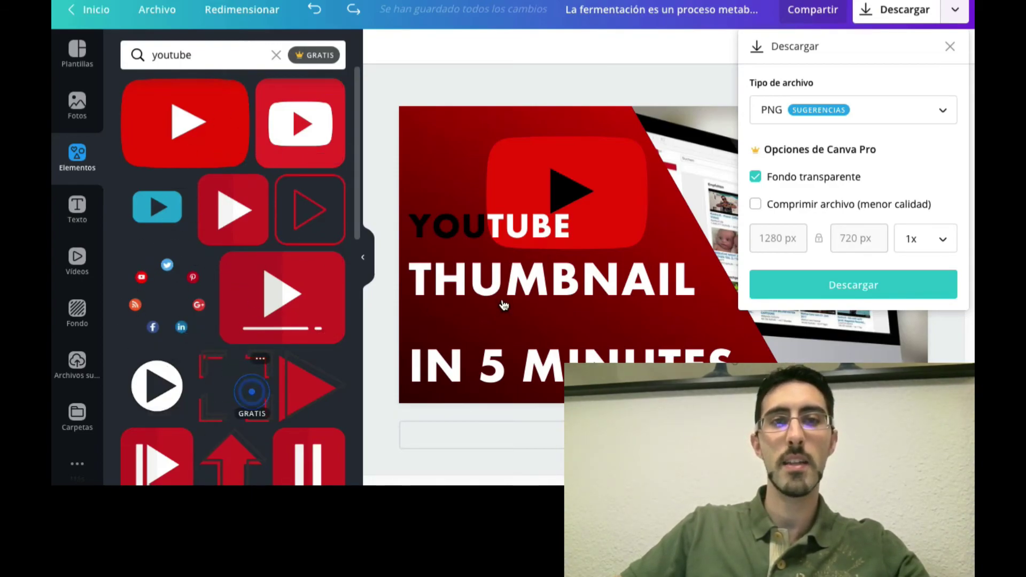
Step: Position the black-and-red corner-bracket frame over the monitor photo, then delete it from the design
left_click_drag(806, 215, 770, 213)
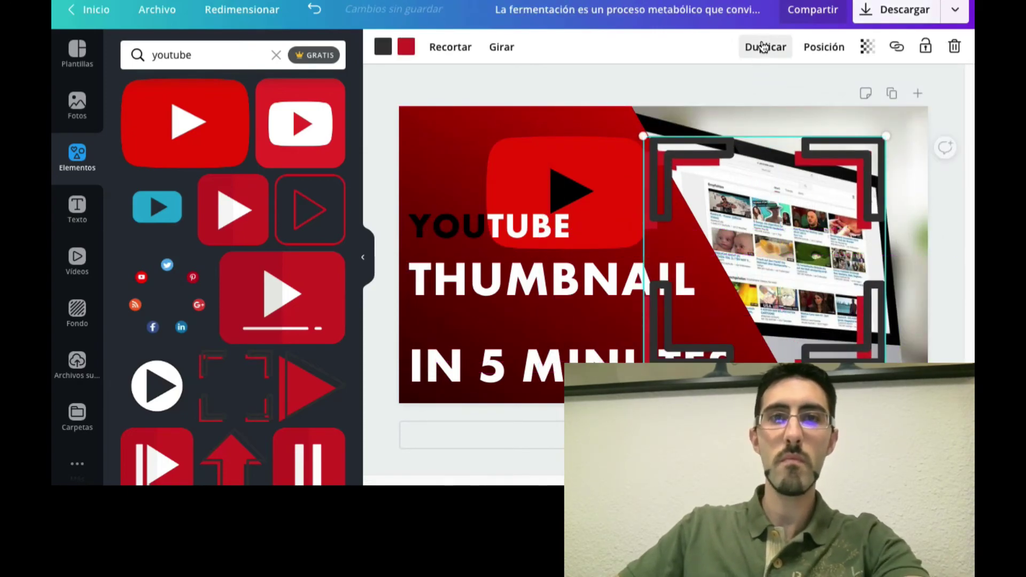
key("Delete")
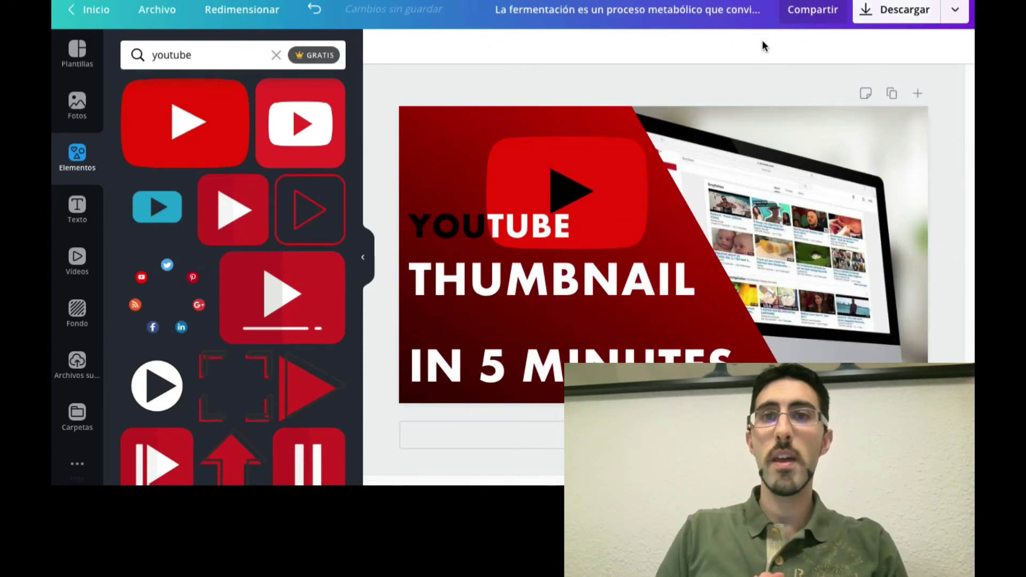